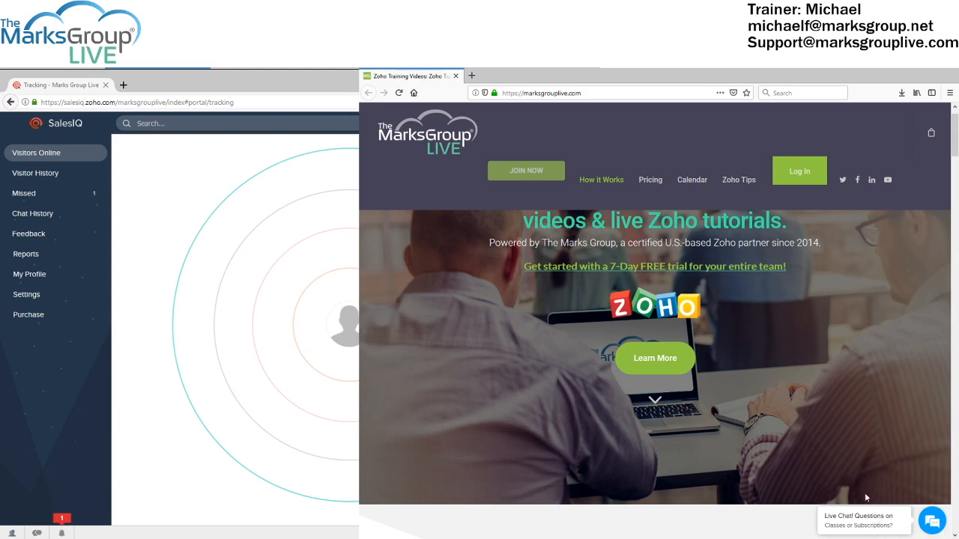
Browse marksgrouplive.com, expand the Live Chat widget's conversation list, then switch to SalesIQ
scroll(850, 463, "up", 2)
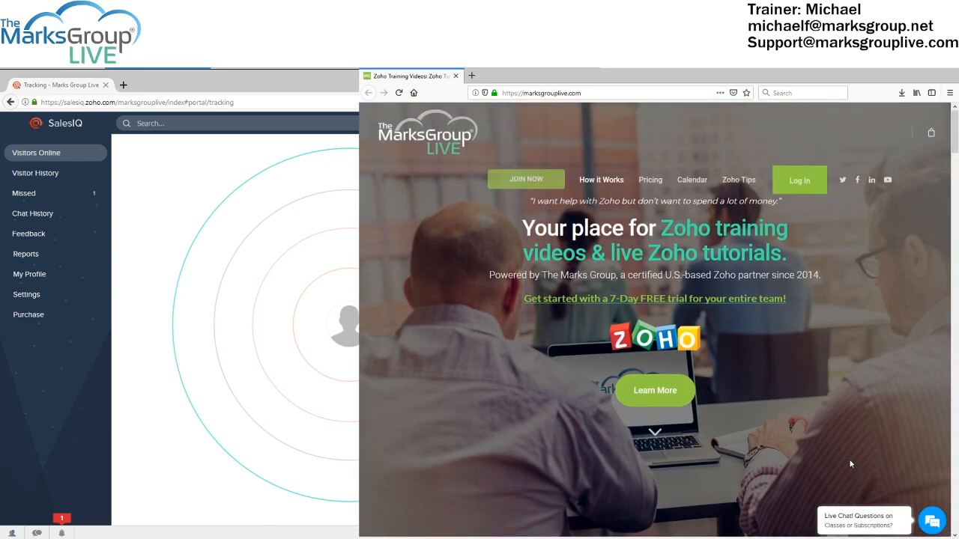
scroll(850, 463, "down", 5)
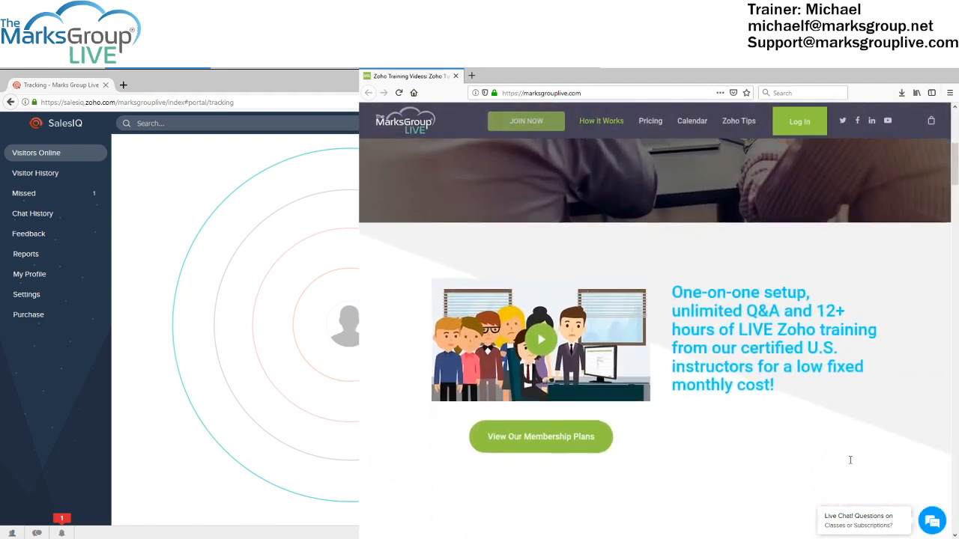
scroll(850, 465, "down", 3)
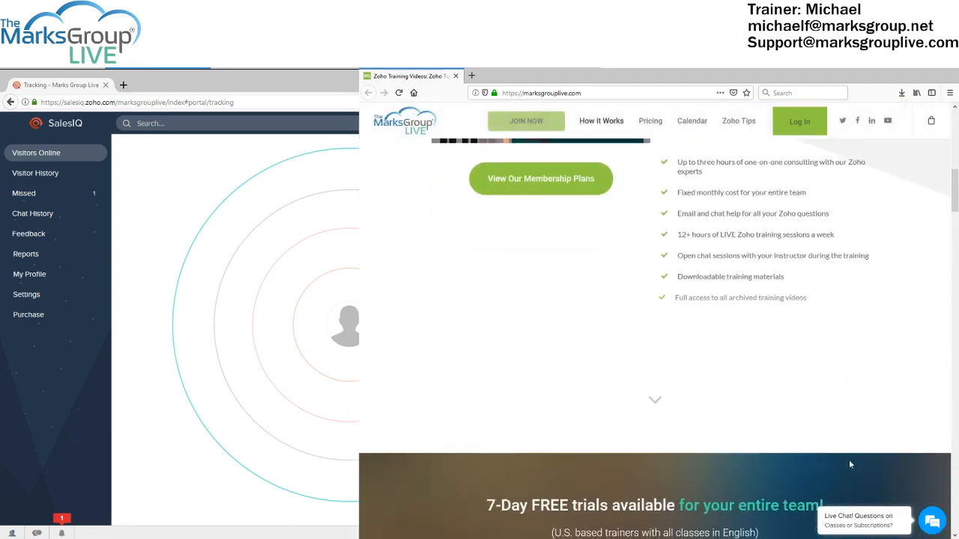
scroll(850, 465, "down", 1)
scroll(849, 465, "down", 3)
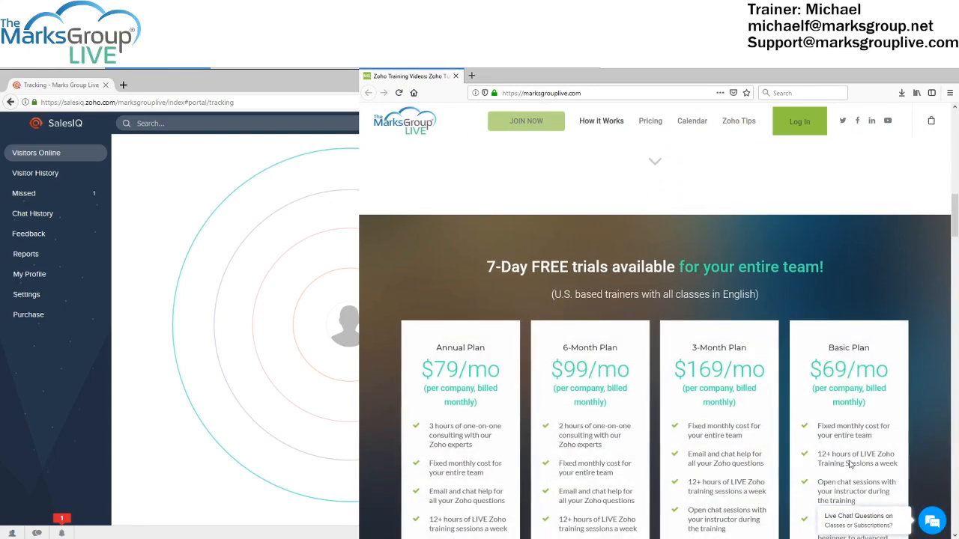
scroll(848, 462, "up", 5)
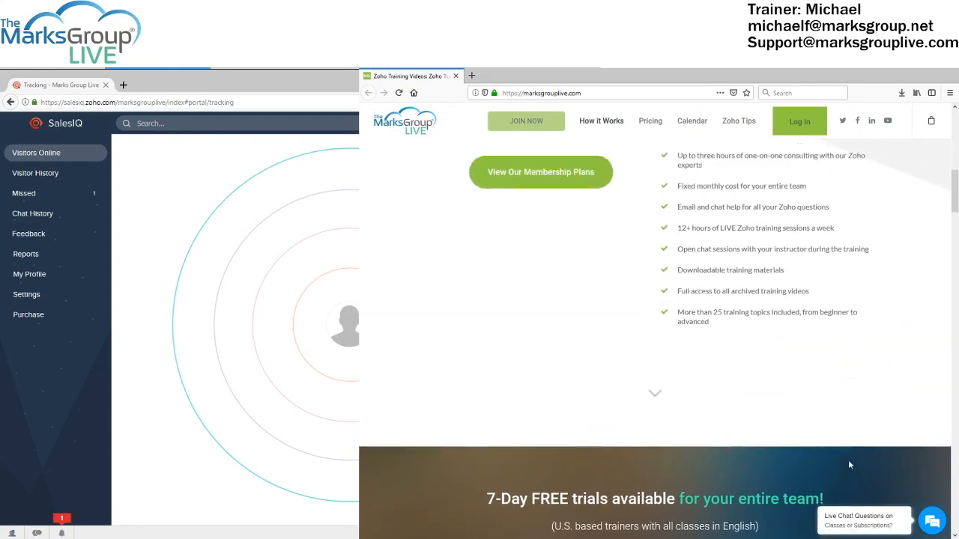
scroll(849, 466, "up", 5)
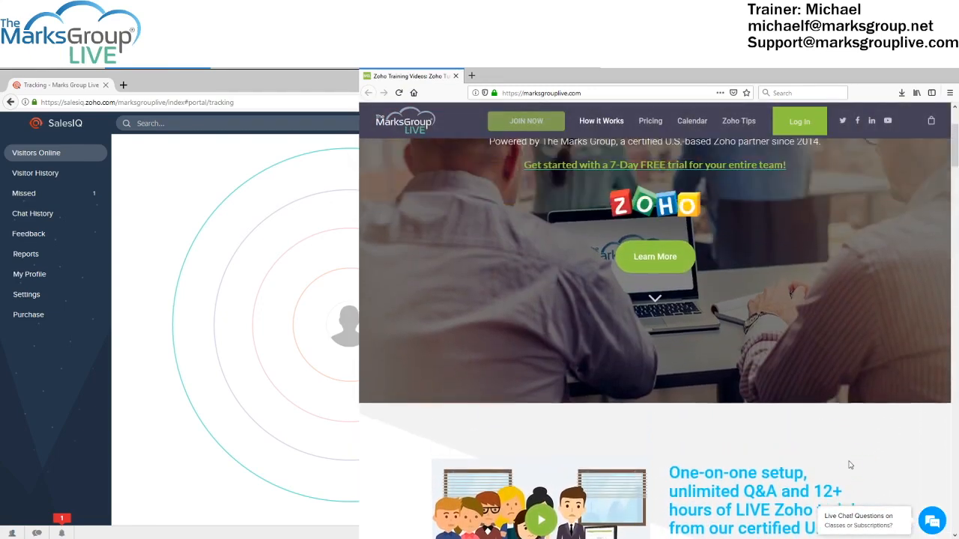
scroll(849, 464, "up", 2)
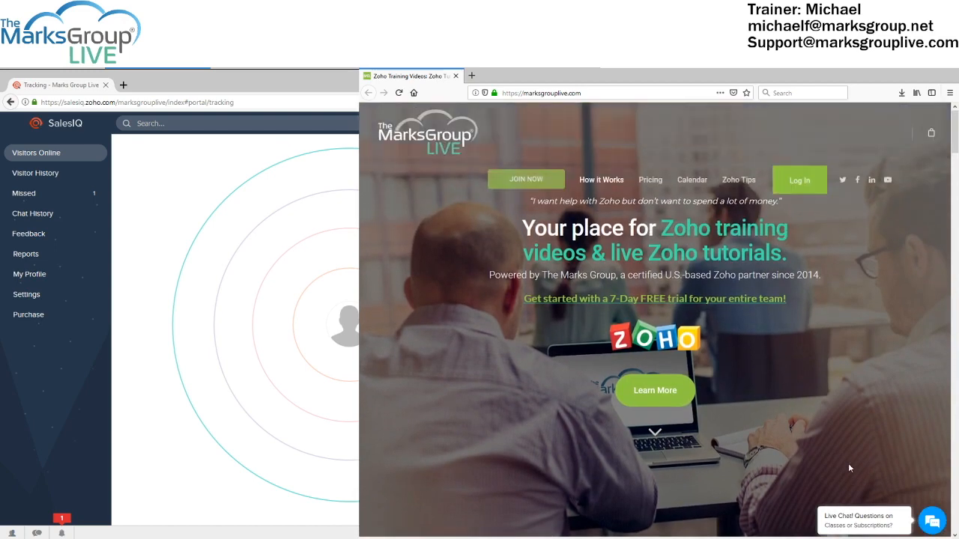
left_click(872, 517)
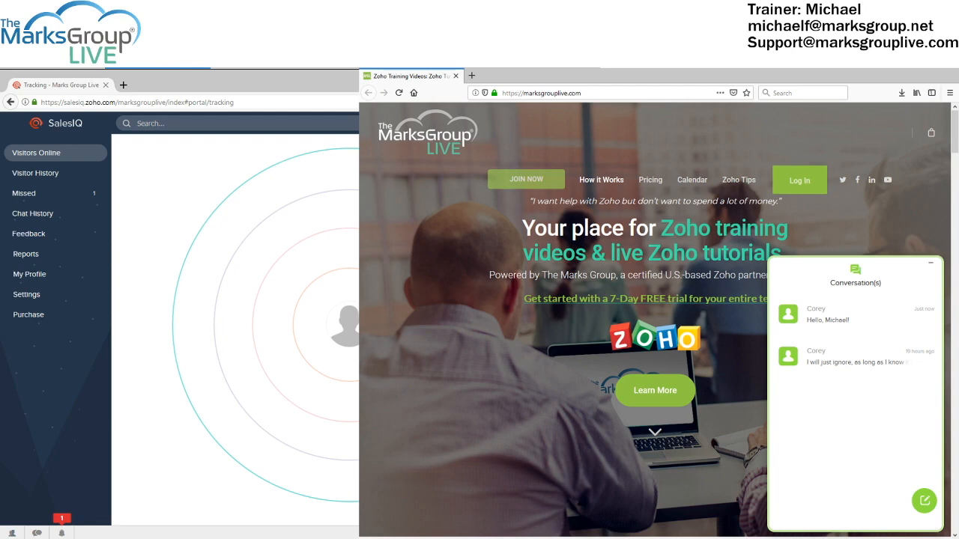
key("alt+Tab")
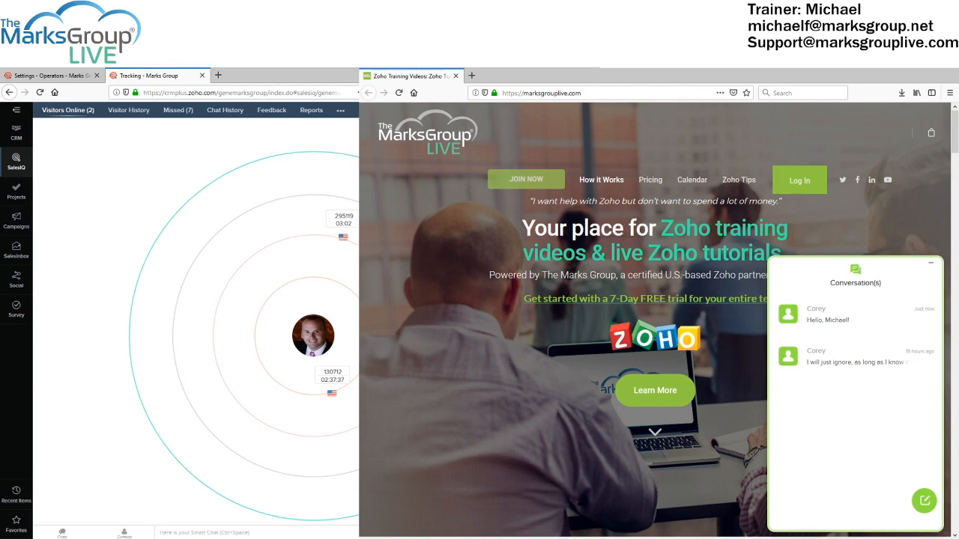
Bring the SalesIQ Visitors Online radar, showing one United States visitor, in front of the website
key("alt+Tab")
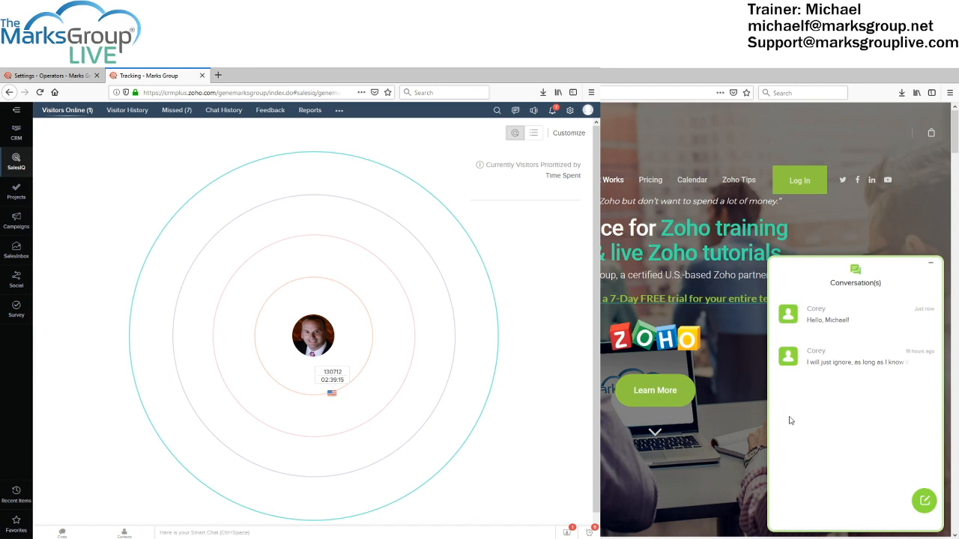
Start a new widget chat with the greeting 'Hello, Zoho SalesIQ Operator!'
left_click(924, 501)
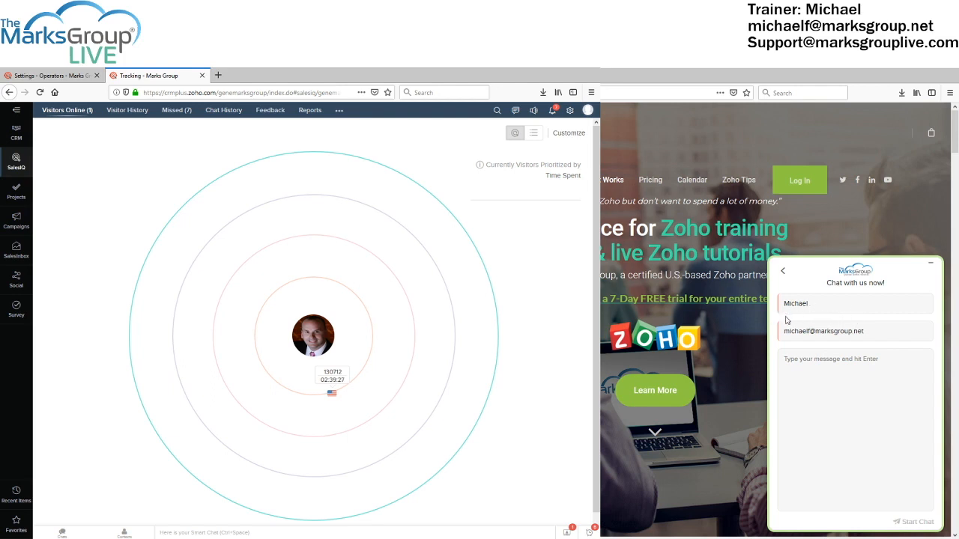
left_click(835, 369)
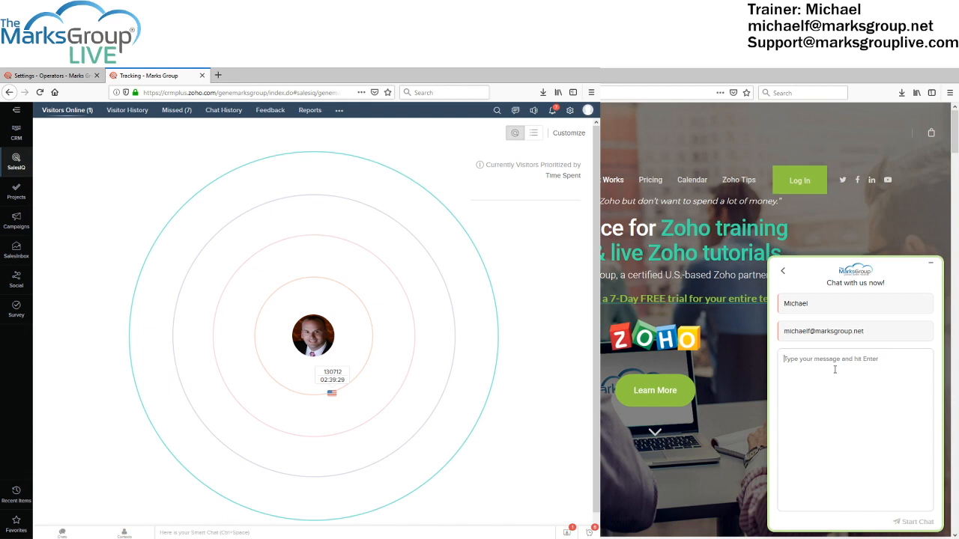
type("Hello, Zoho SalesIQ Operator!")
left_click(917, 524)
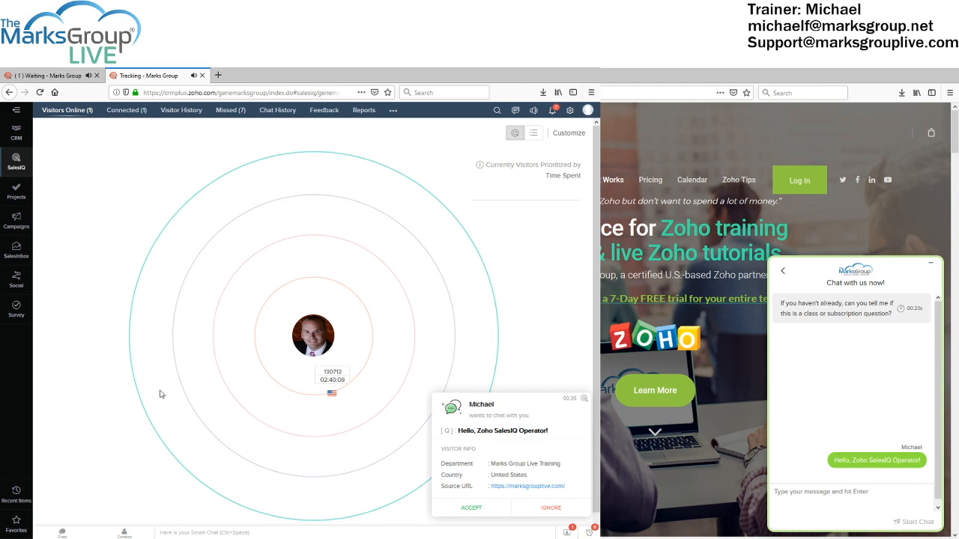
Glance at the Setup tab, then accept incoming chat #252 from the Tracking radar
left_click(58, 77)
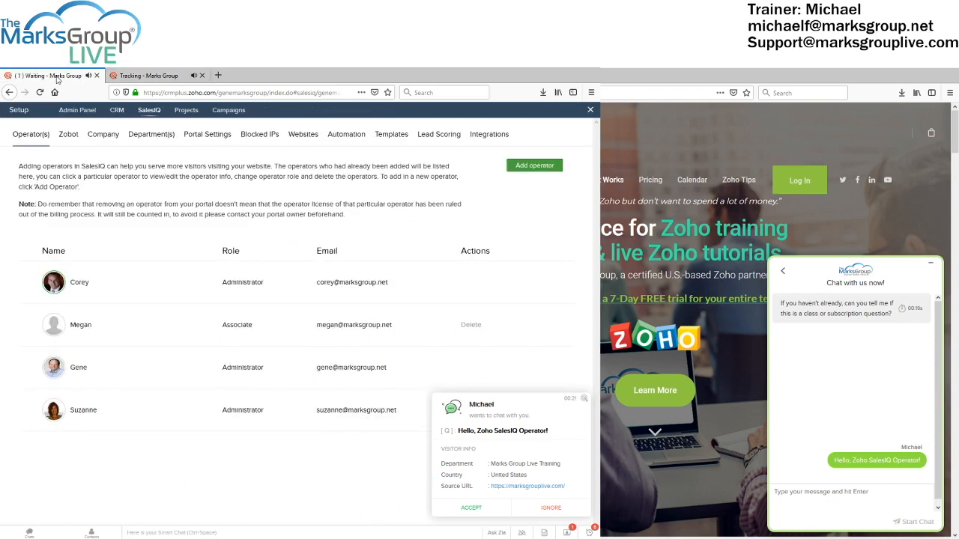
left_click(148, 78)
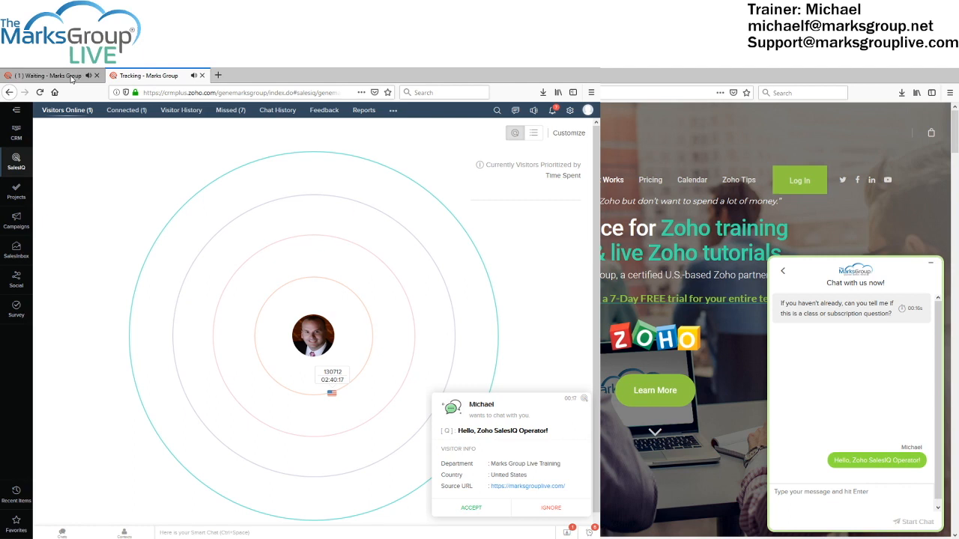
left_click(471, 509)
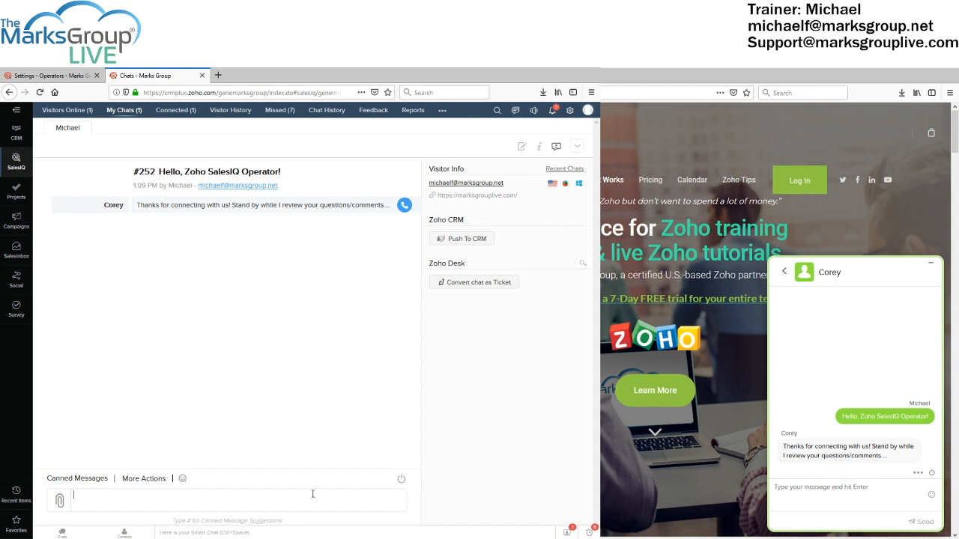
Type the reply 'Hello, MarksGroupLive visitor! Thank you for your chat request!' in chat #252
type("Hello, MarksGroupLive visi")
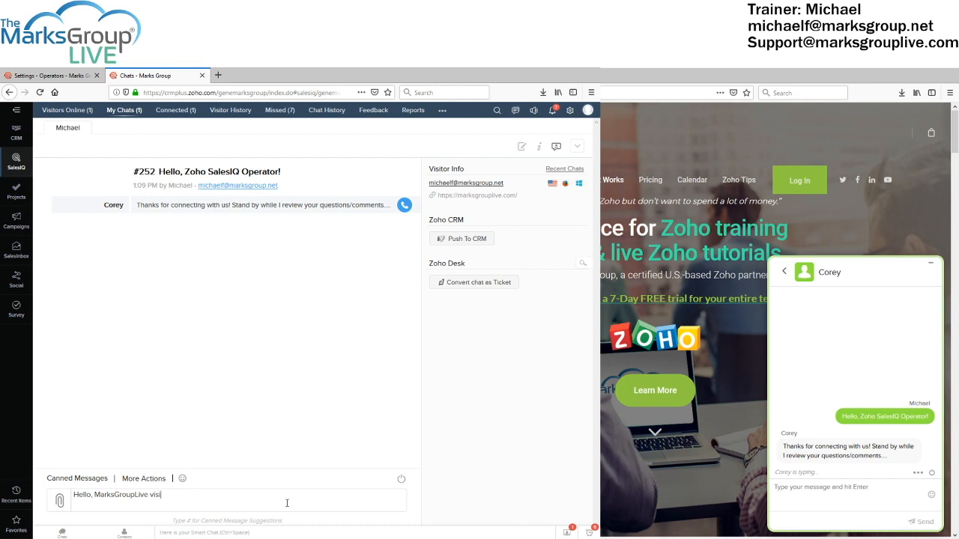
type("tor! Thank you for your chat request!")
Send the welcome reply, then as the visitor send a question about the Zoho SalesIQ product
key("Return")
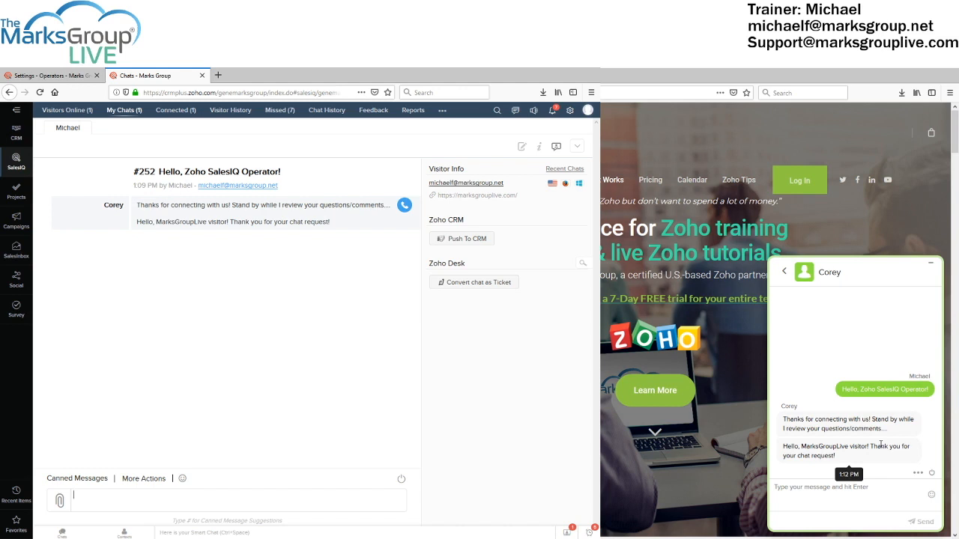
left_click(829, 494)
type("Hello,")
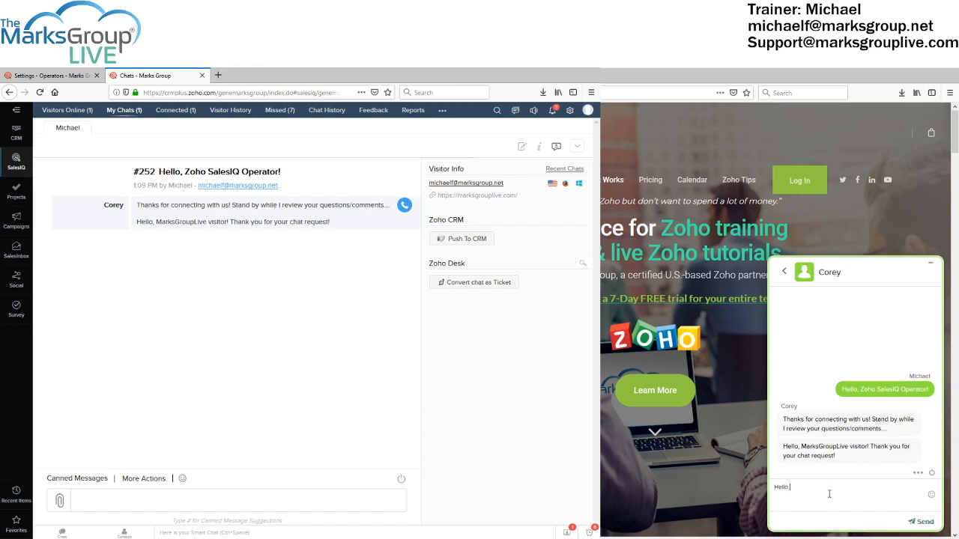
type(" MGL Operator. I have some questions ")
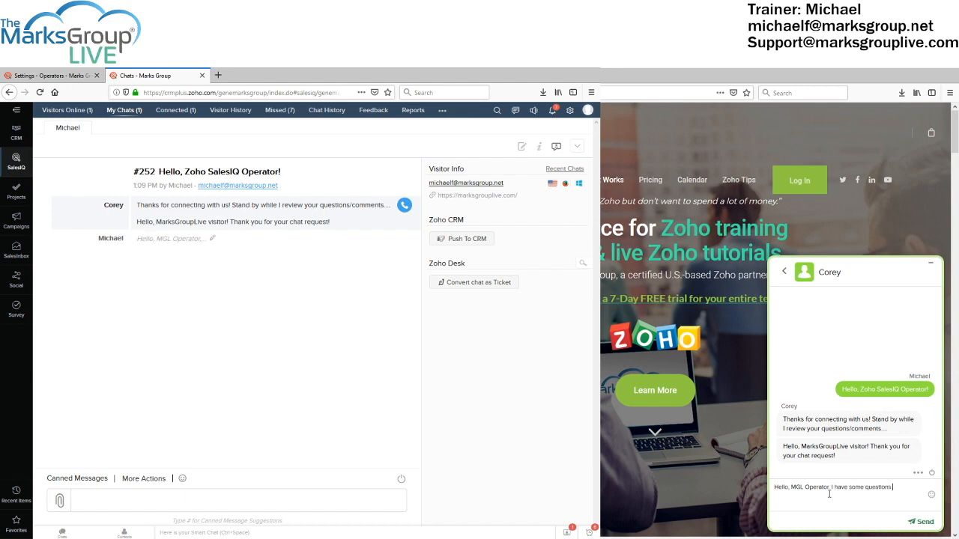
type("about the Zoho SalesIQ")
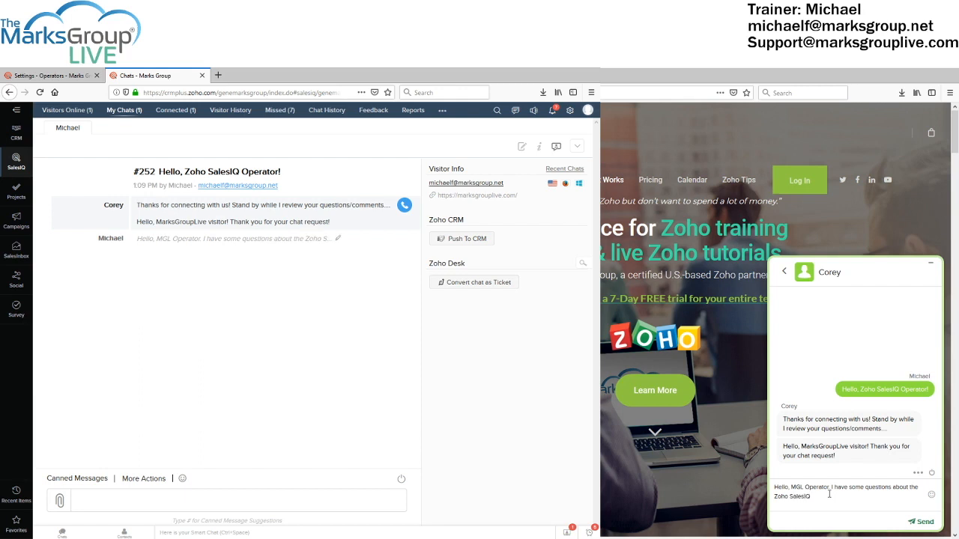
type(" product. It looks very powerful")
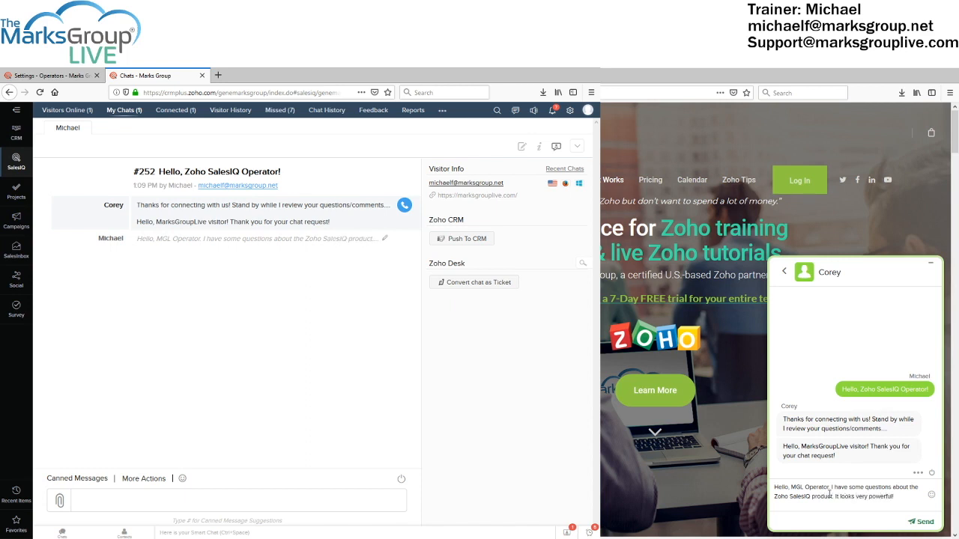
type("!")
key("Return")
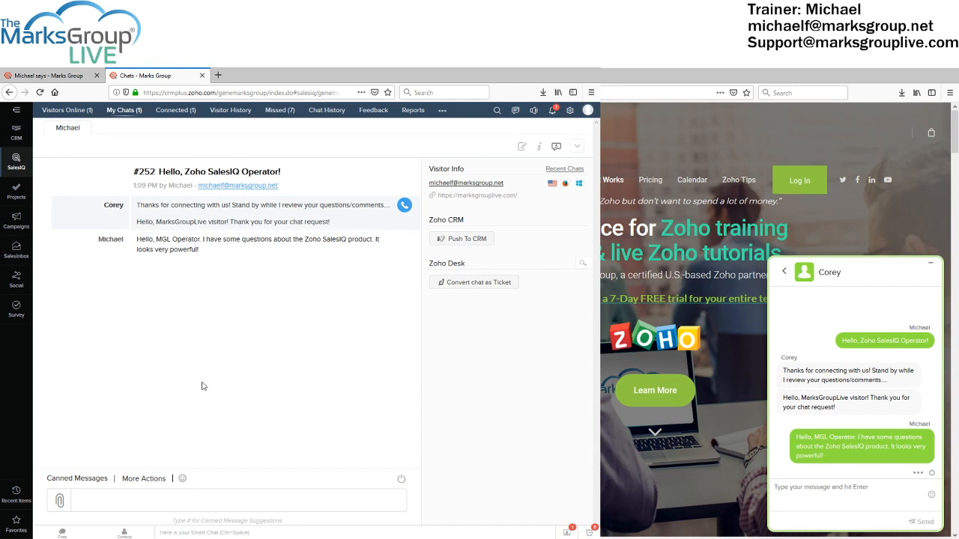
Show the Canned Messages list below chat #252's transcript
left_click(100, 484)
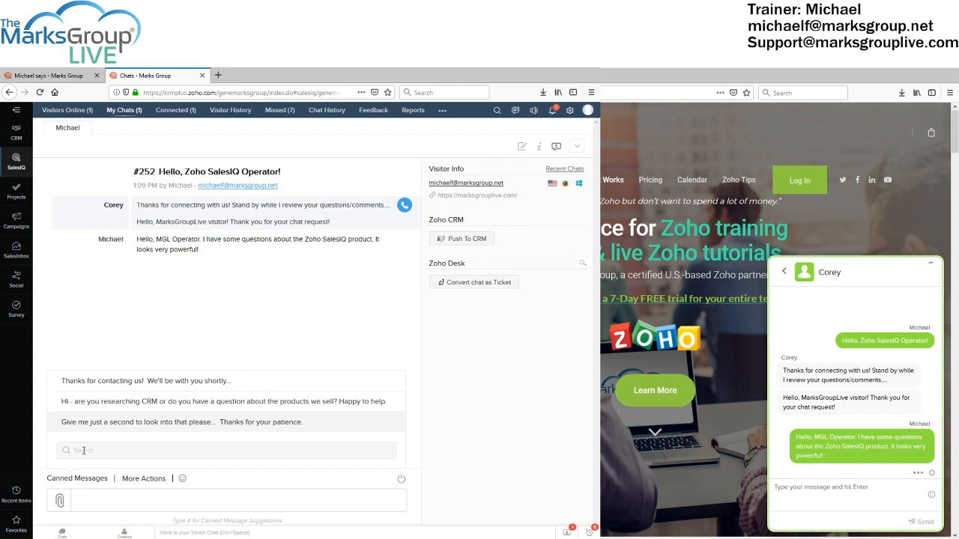
Filter canned replies by 'crm', clear the filter, and reveal chat #252's More Actions menu
type("crm")
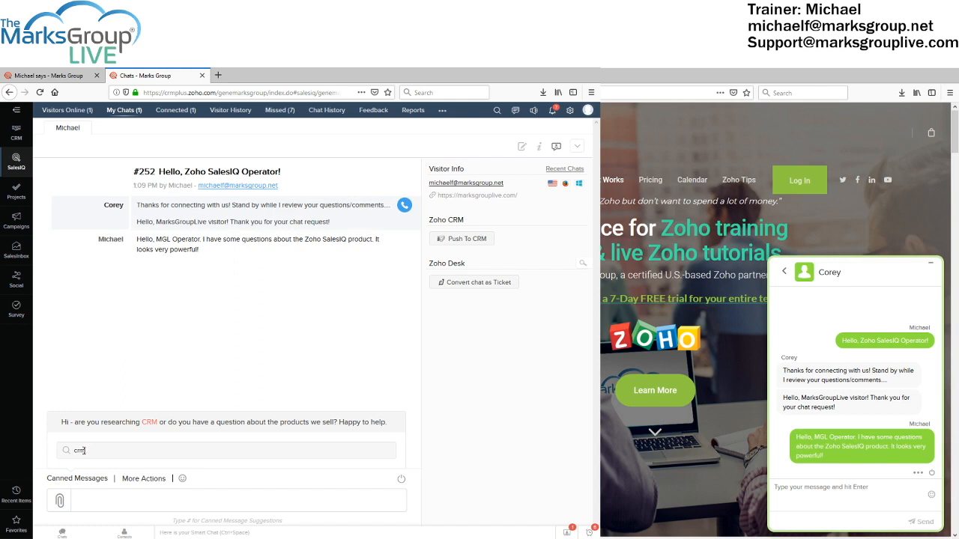
key("BackSpace")
key("BackSpace")
key("BackSpace")
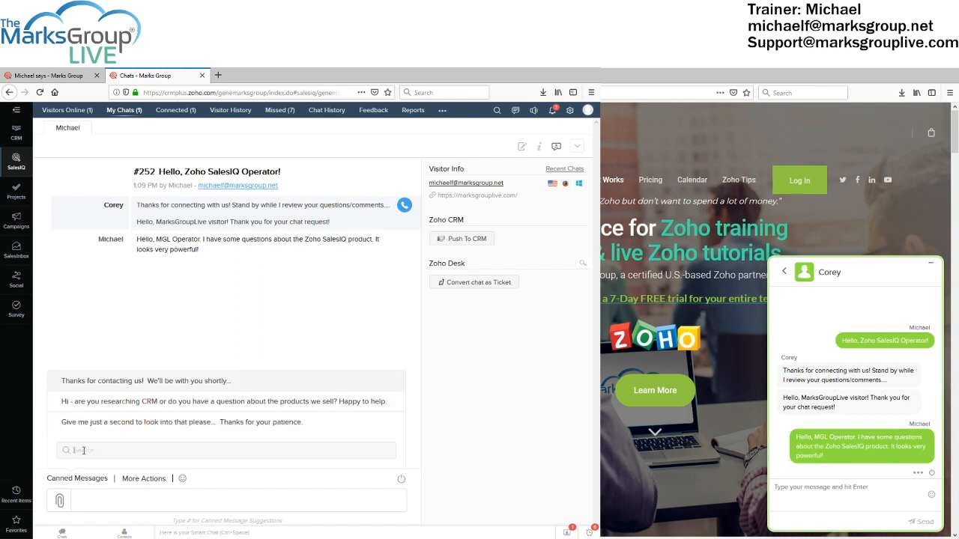
left_click(135, 482)
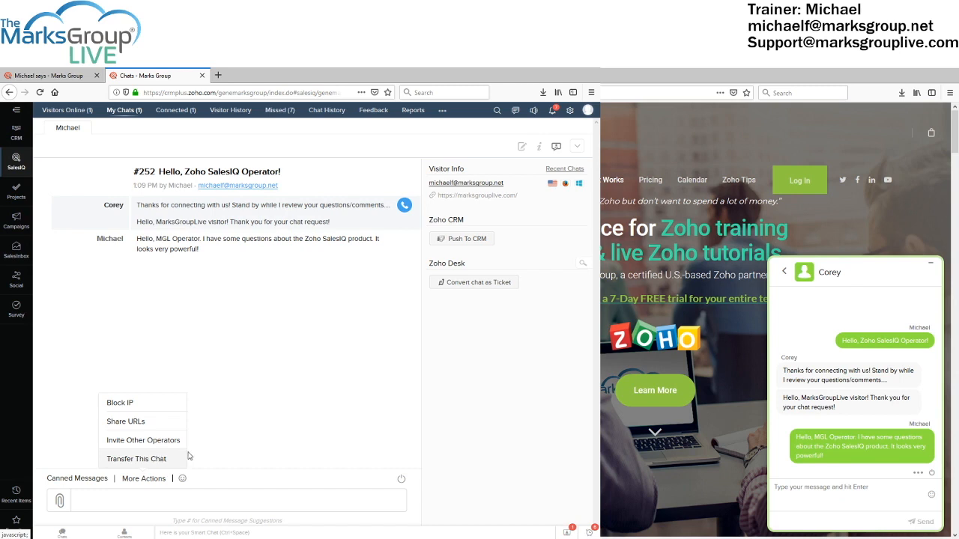
Dismiss the More Actions menu to return to chat #252's plain conversation view
left_click(284, 394)
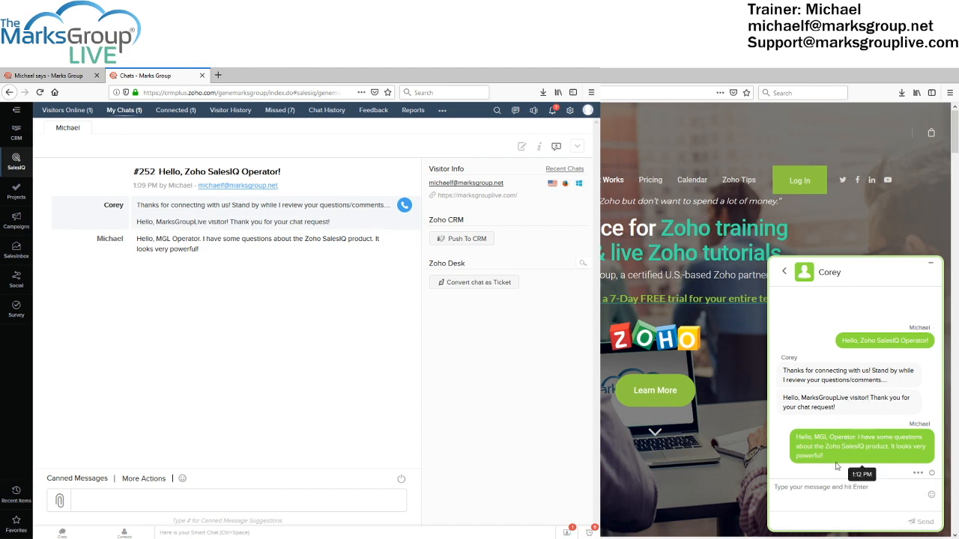
Reveal the visitor widget's '...' options for attaching a file, muting, emailing or printing
left_click(916, 475)
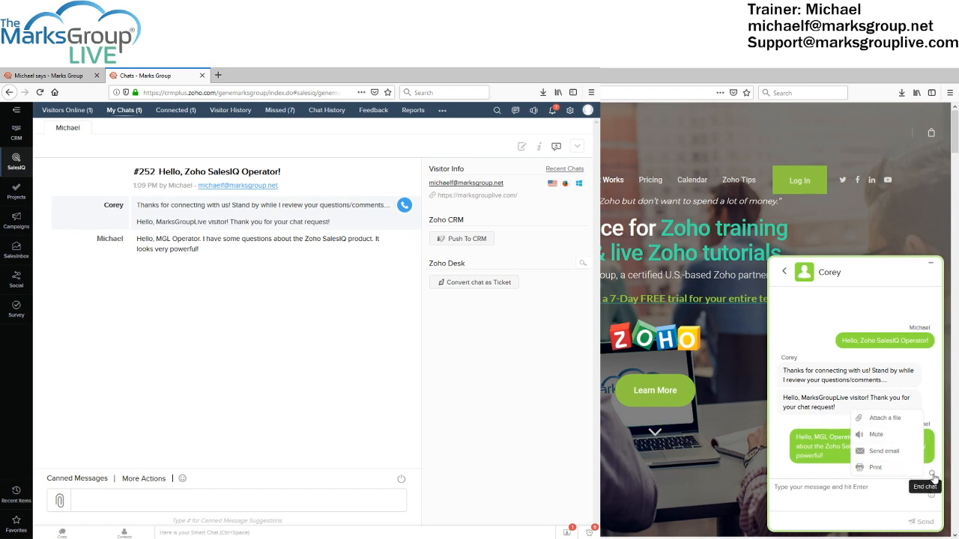
Dismiss the visitor's extra options menu and end chat #252 from the visitor widget
left_click(929, 384)
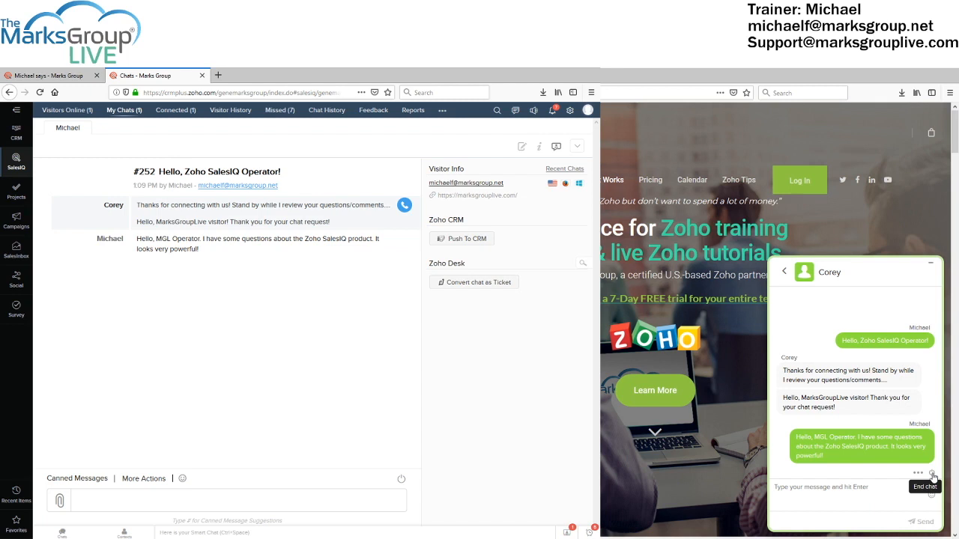
left_click(933, 477)
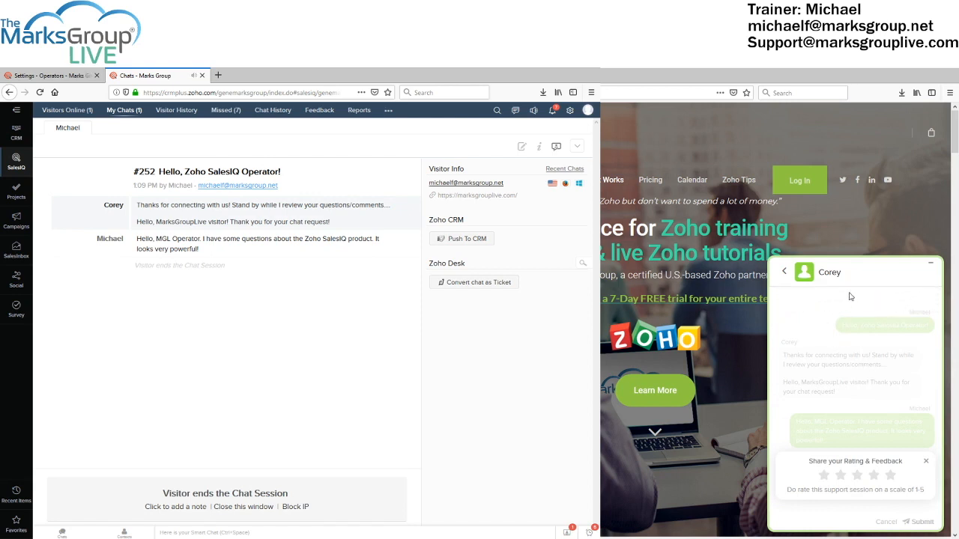
Give chat #252 a 5-star rating with the feedback 'Thanks for your help' and submit it
left_click(891, 477)
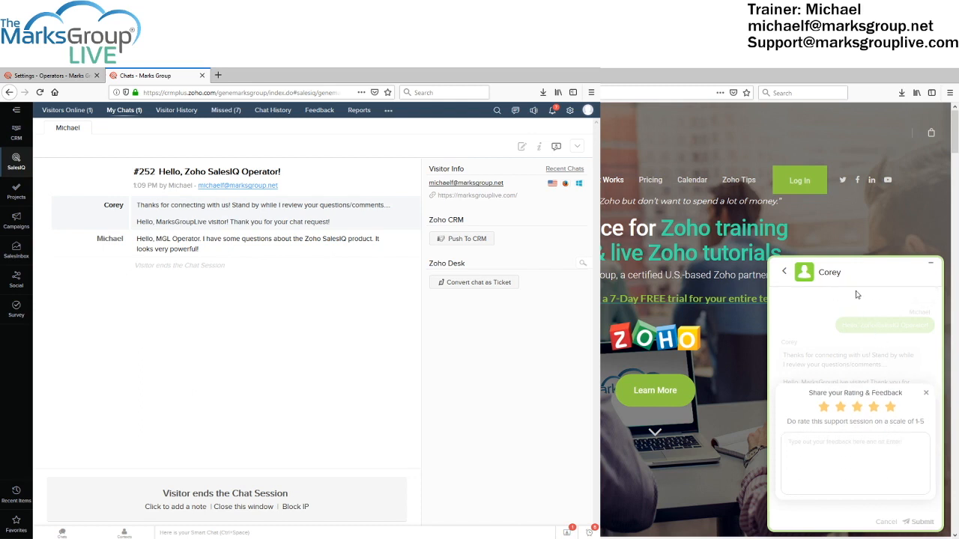
left_click(874, 408)
left_click(857, 409)
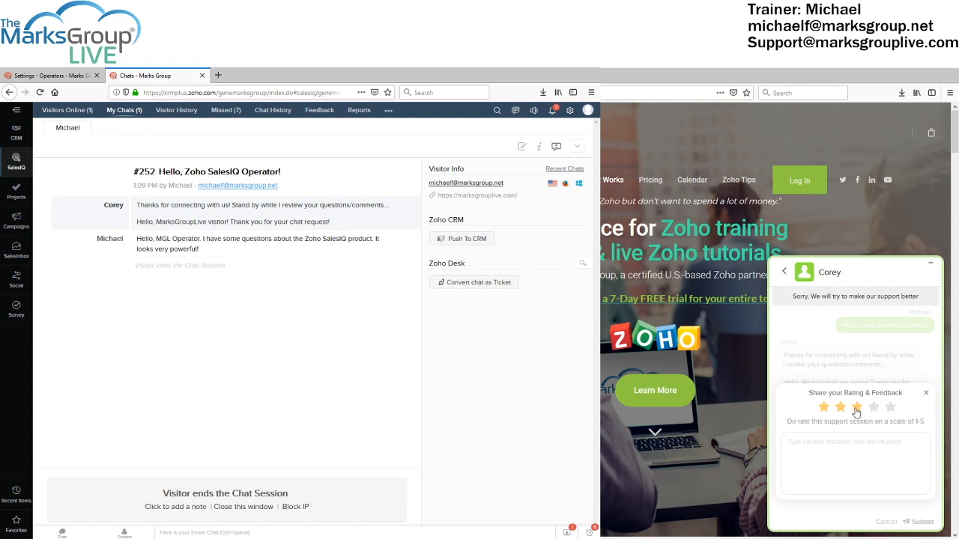
left_click(840, 409)
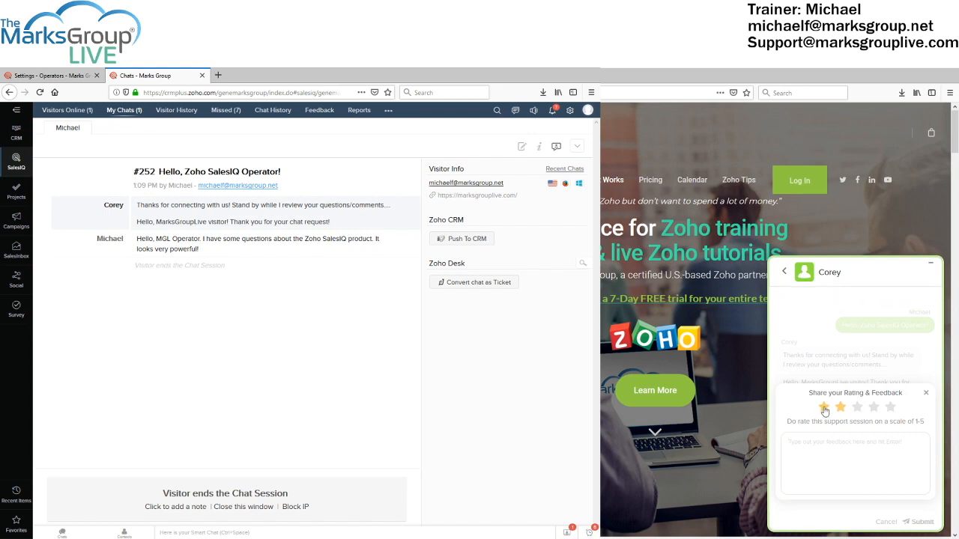
left_click(824, 409)
left_click(858, 408)
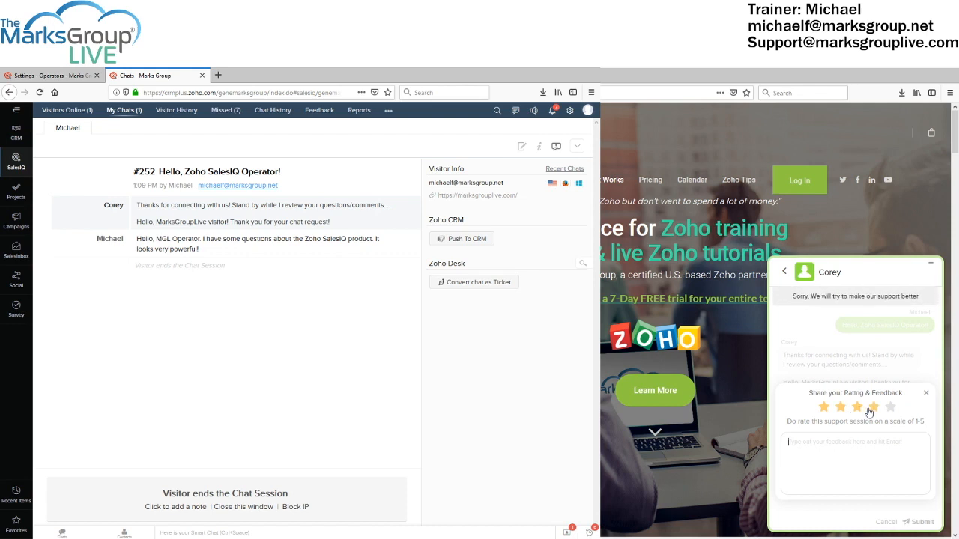
left_click(873, 409)
left_click(889, 409)
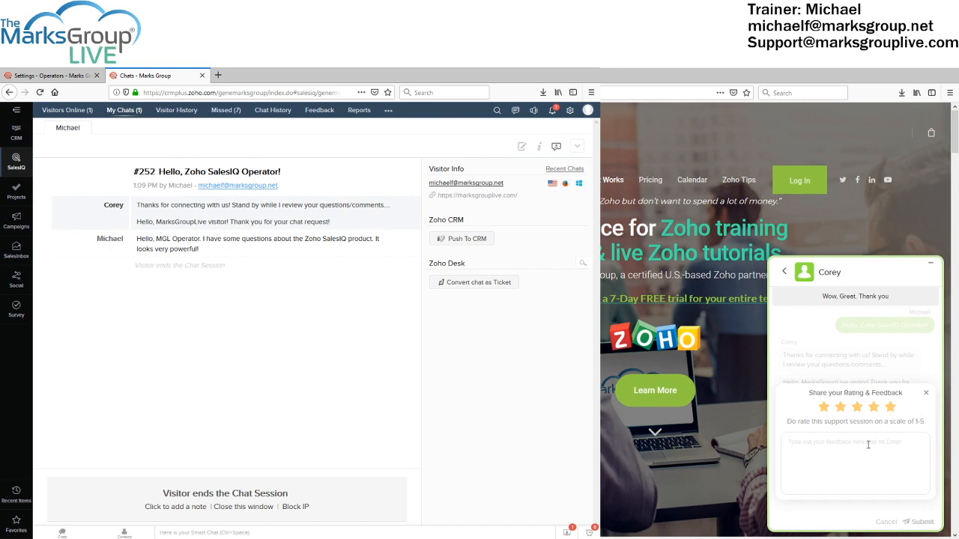
type("Thanks ")
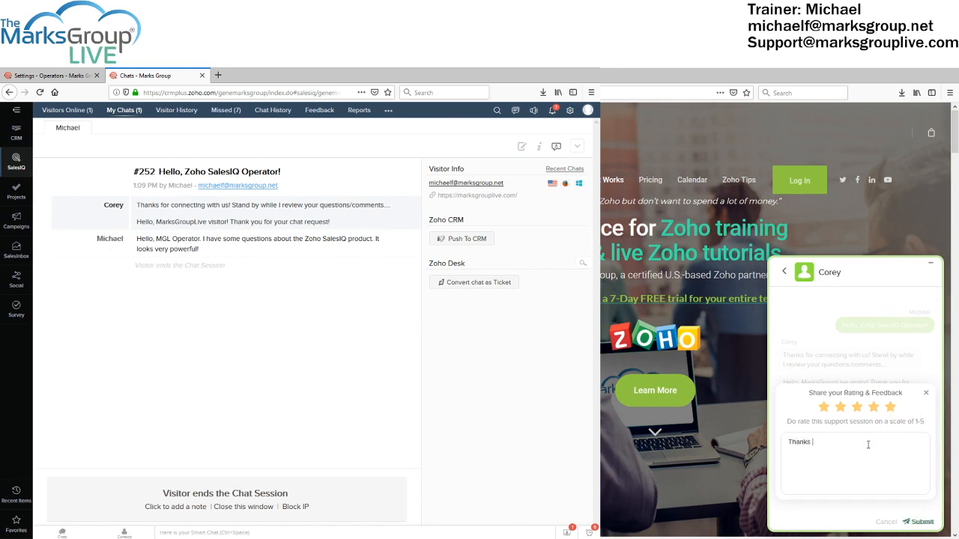
type("for your help")
left_click(921, 522)
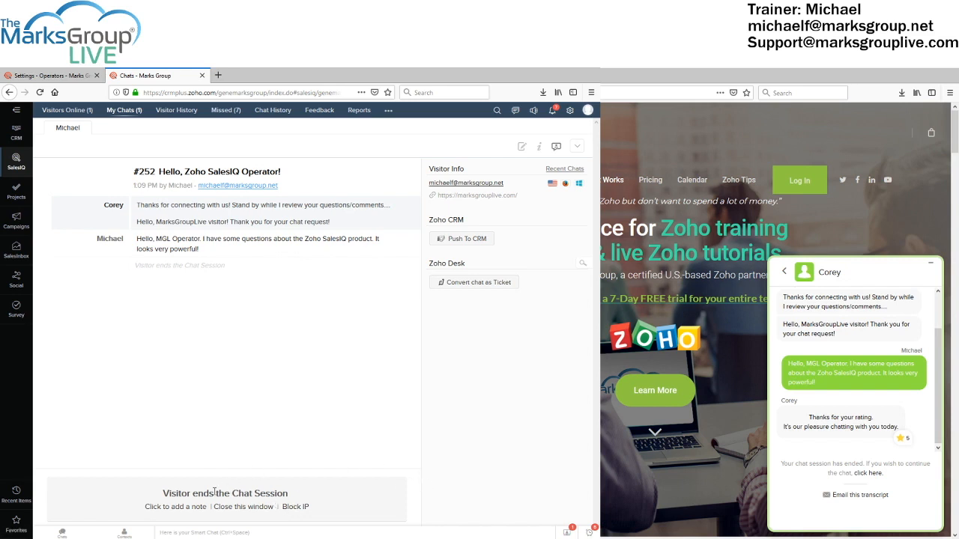
Save a chat note saying the visitor wanted to see how chat functions work and everything worked well
left_click(176, 507)
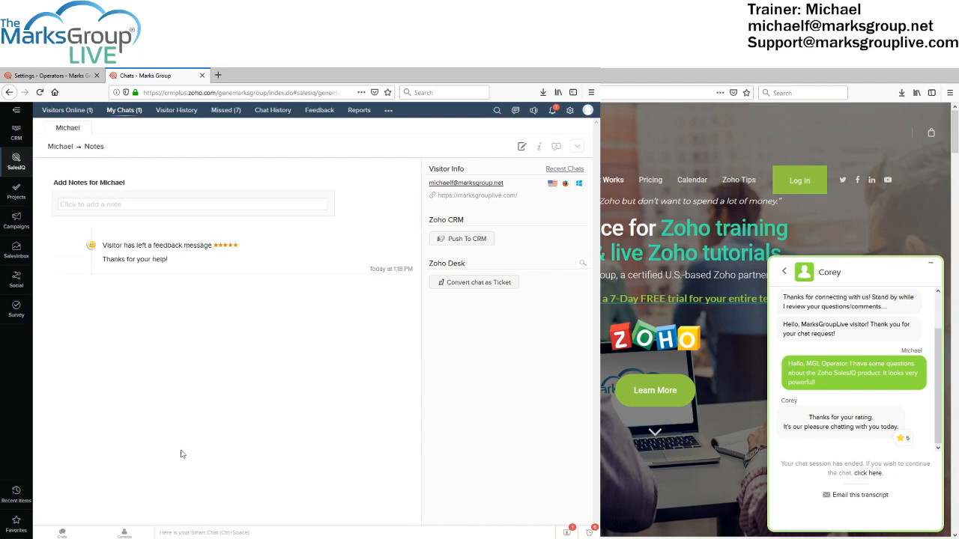
left_click(176, 203)
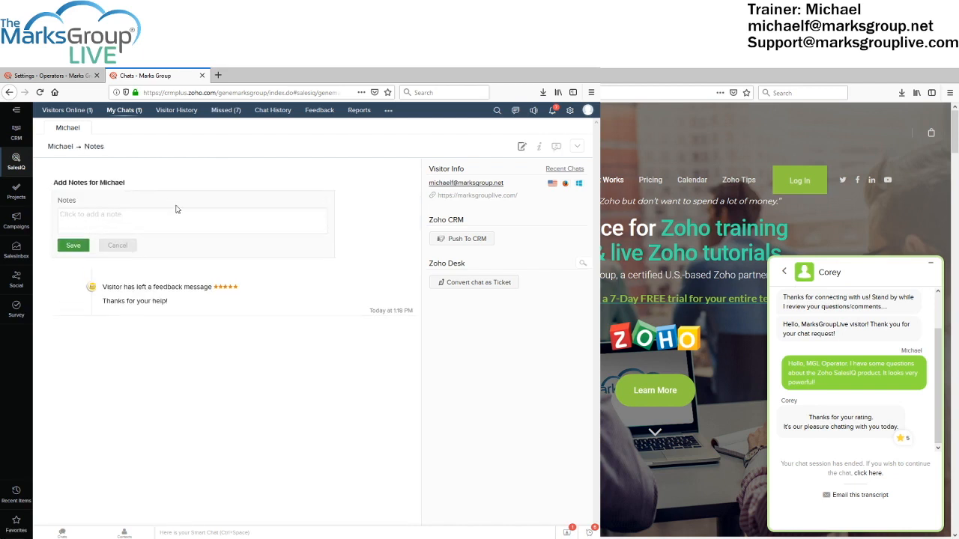
type("Visitor was interested in seeing how th e")
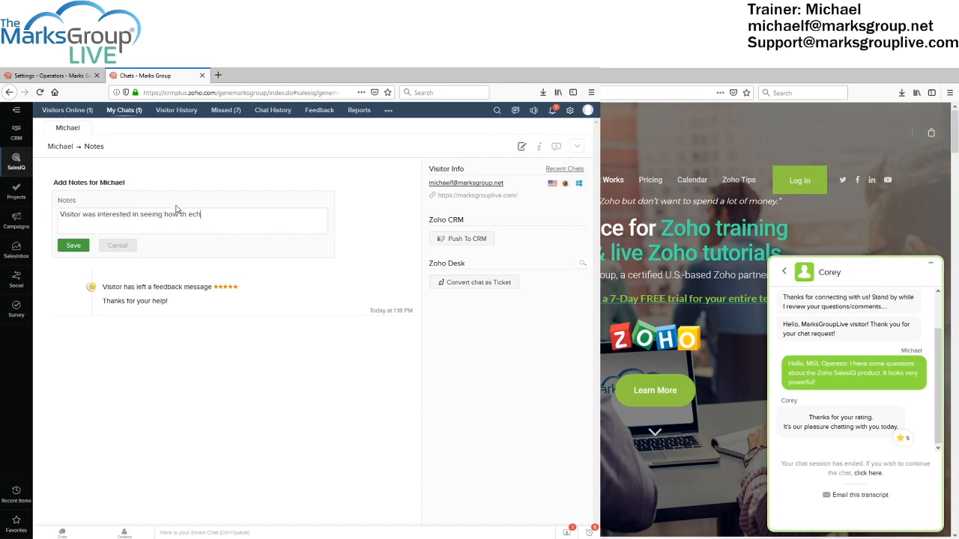
type(" chat functions work . Everything worked very well")
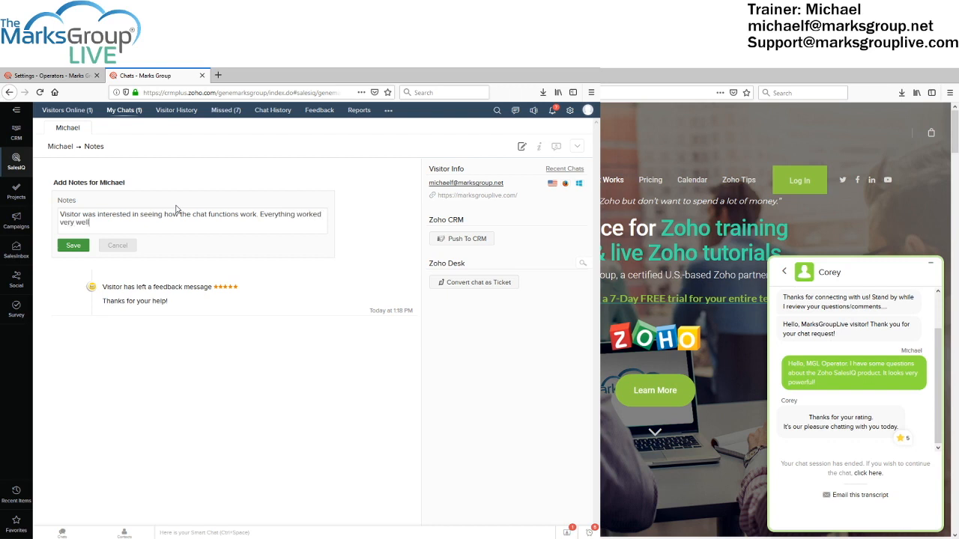
type(" and we should find out how to set thi")
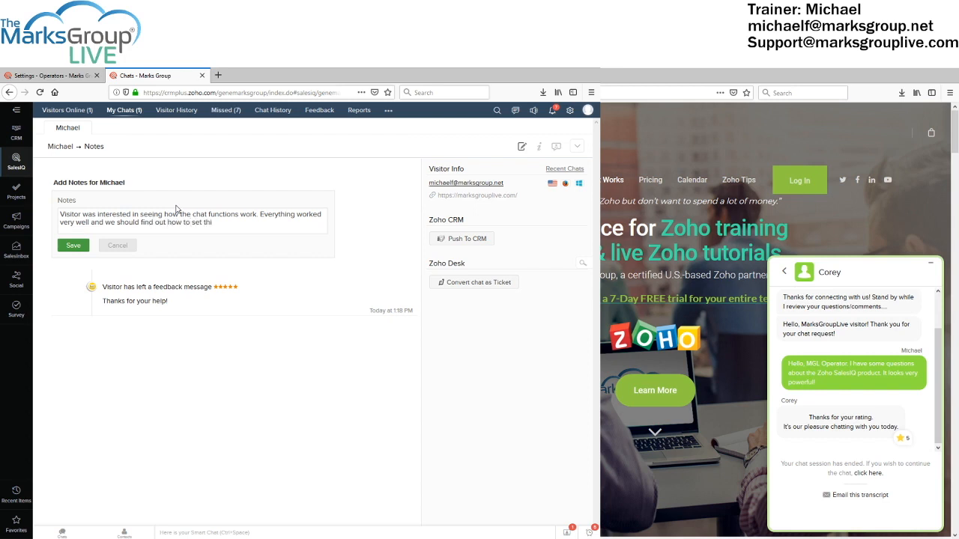
type("s up!")
left_click(77, 245)
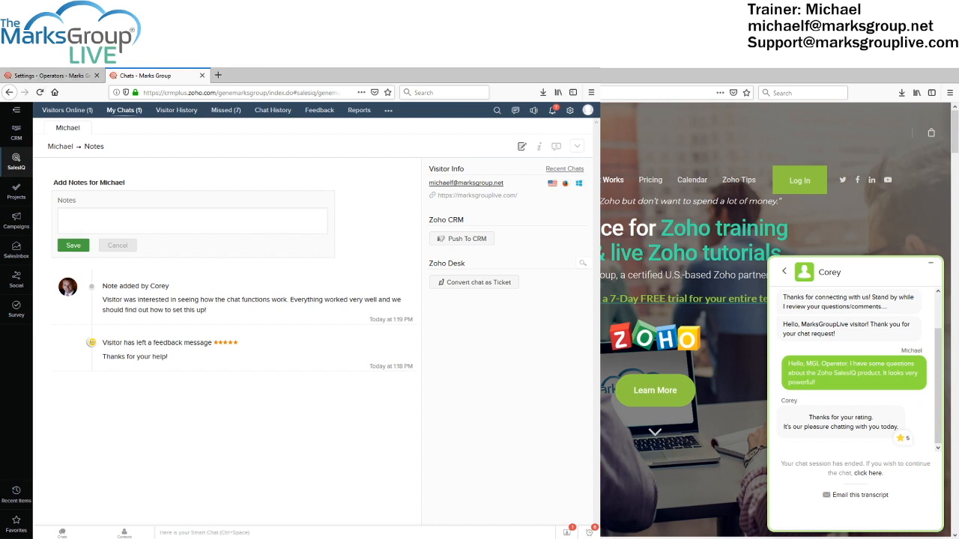
Switch to the standalone SalesIQ 'Tracking - Marks Group Live' portal window
key("alt+Tab")
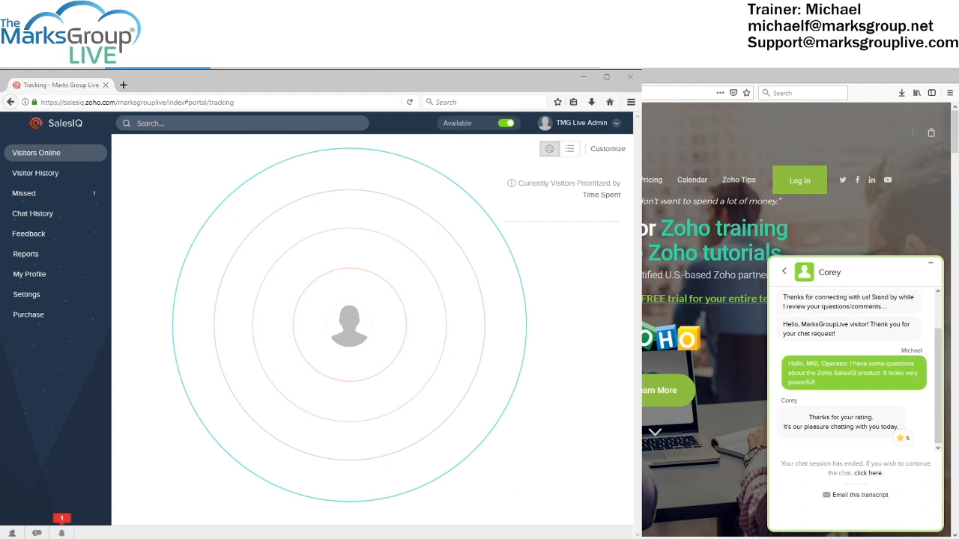
Toggle operator status to busy and back to available, then check Missed chats and Visitors Online
left_click(503, 125)
left_click(506, 125)
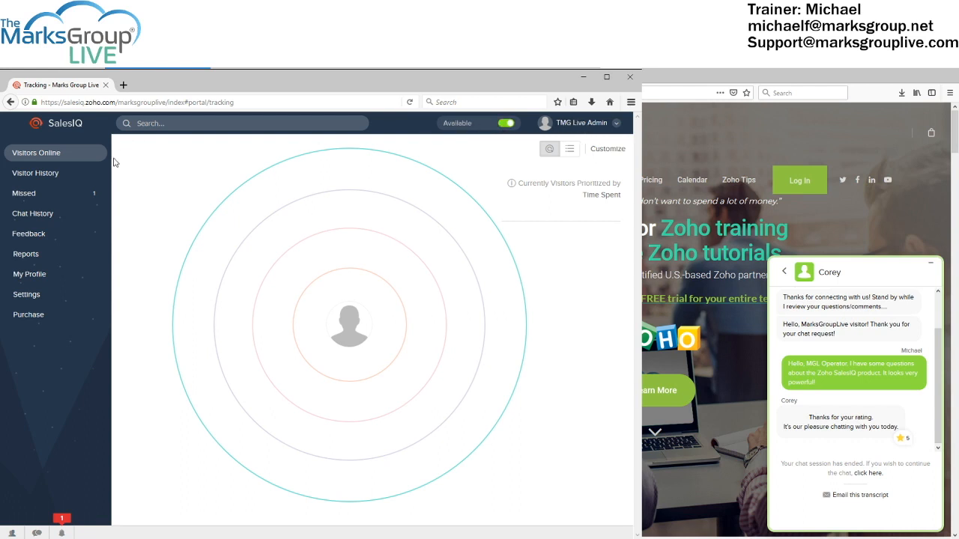
left_click(41, 194)
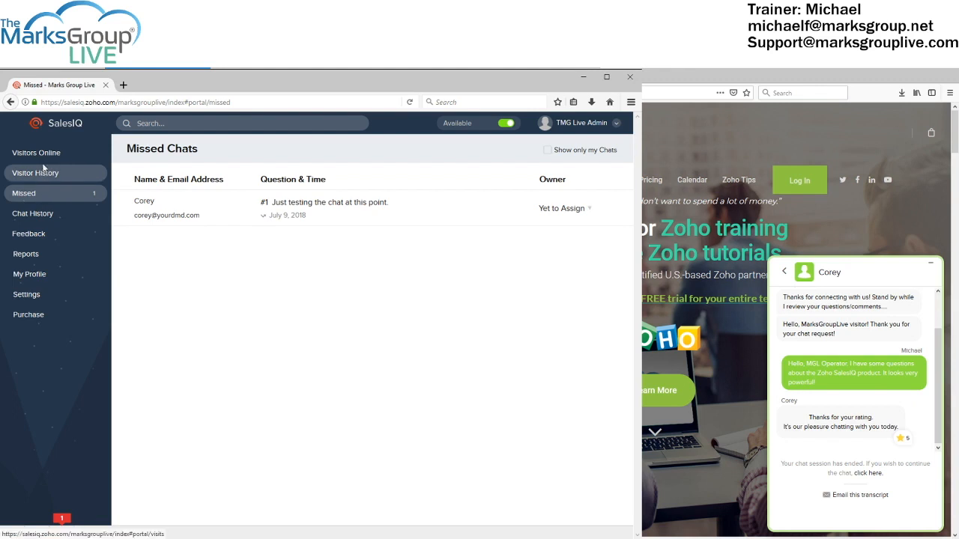
left_click(37, 154)
Browse the Chat History, Feedback and Reports overview pages of the portal
left_click(38, 215)
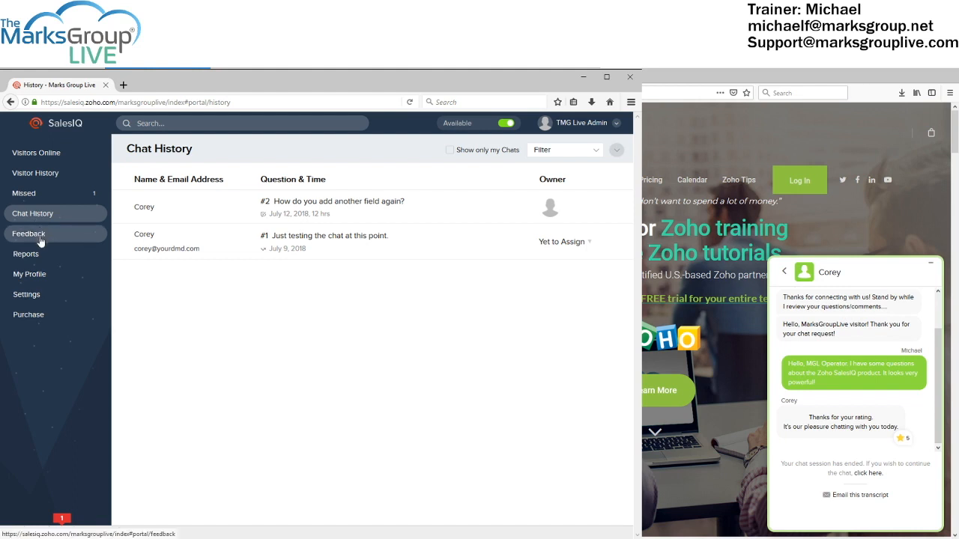
left_click(40, 239)
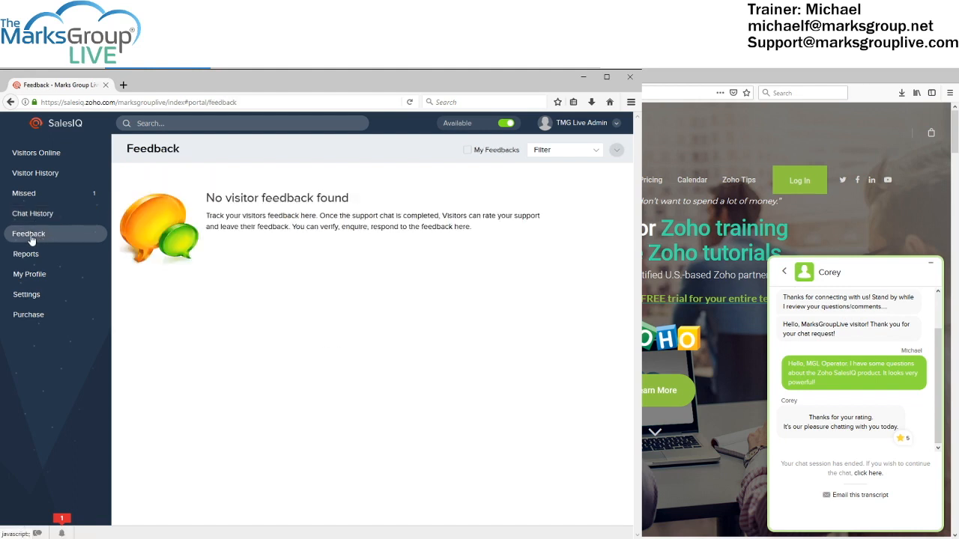
left_click(30, 258)
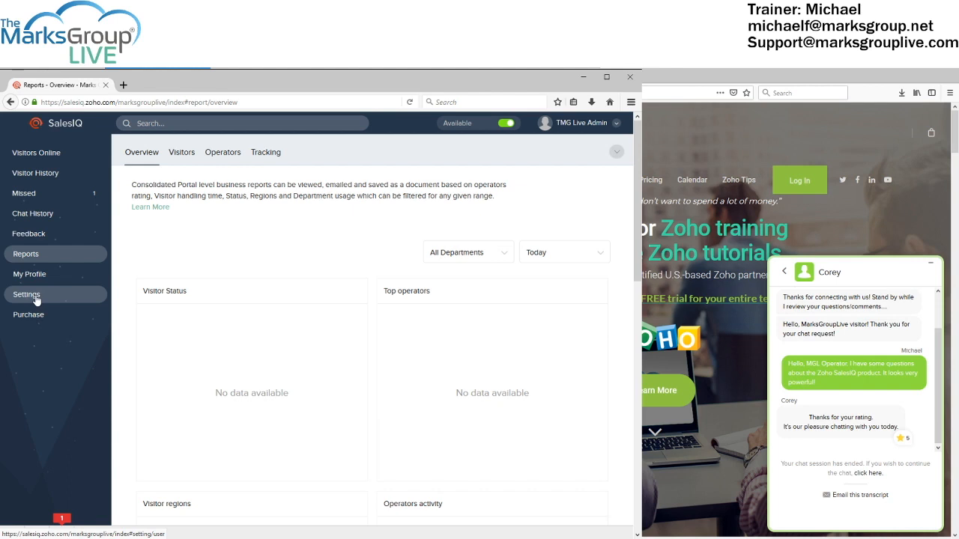
left_click(27, 295)
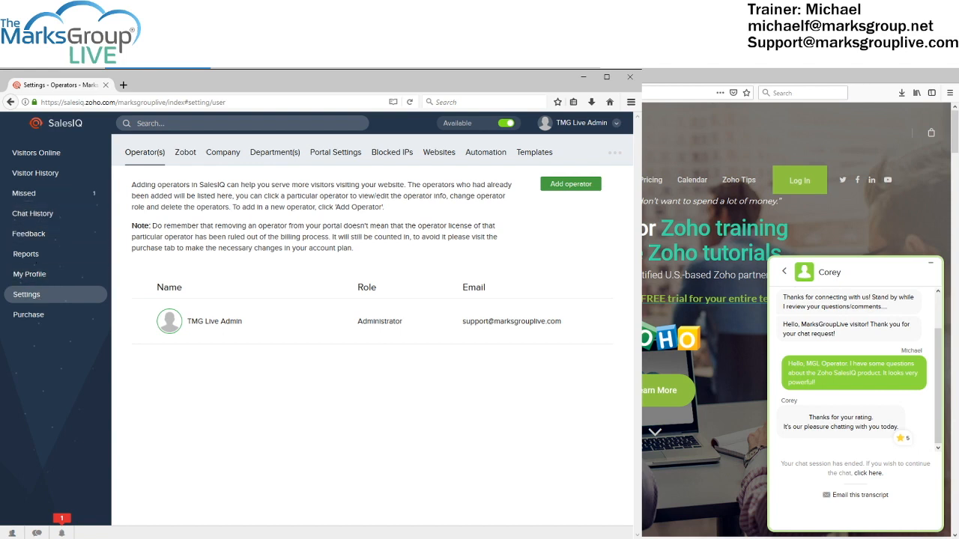
left_click(28, 162)
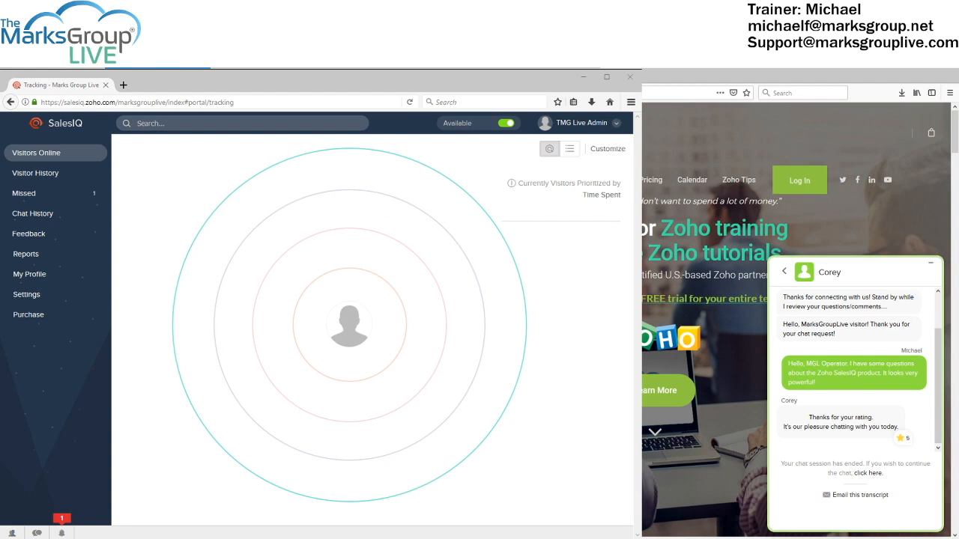
key("alt+Tab")
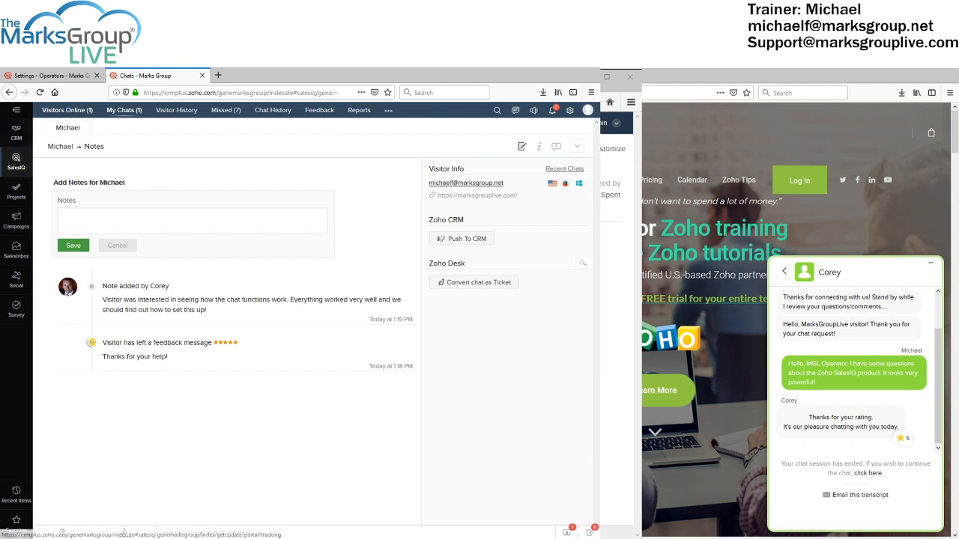
left_click(48, 111)
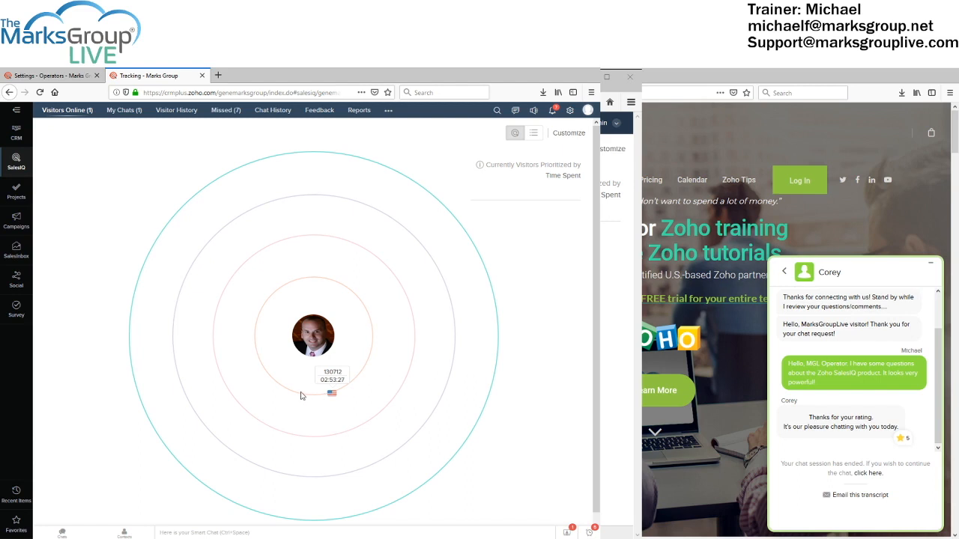
Return to the salesiq.zoho.com portal and show the Operators settings with its single Administrator
mouse_move(303, 395)
key("alt+Tab")
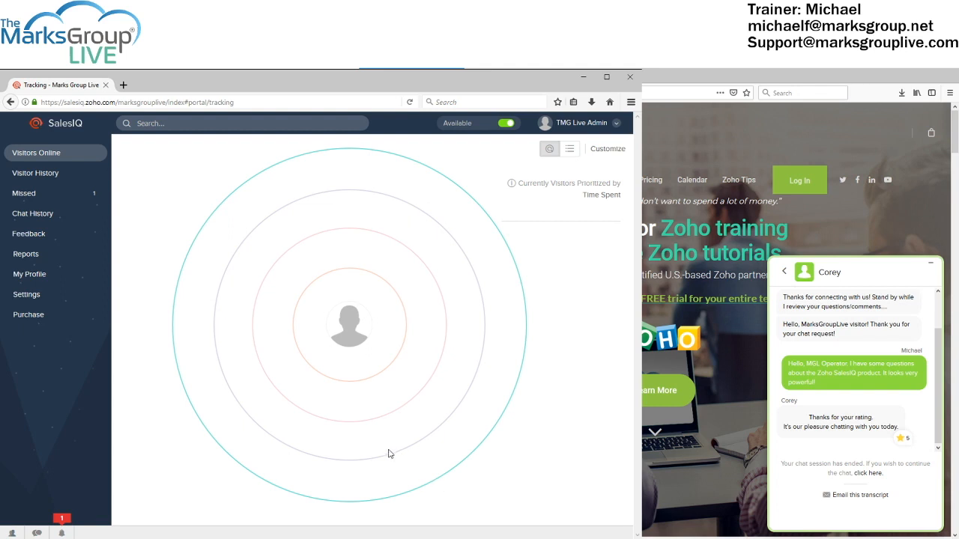
left_click(27, 295)
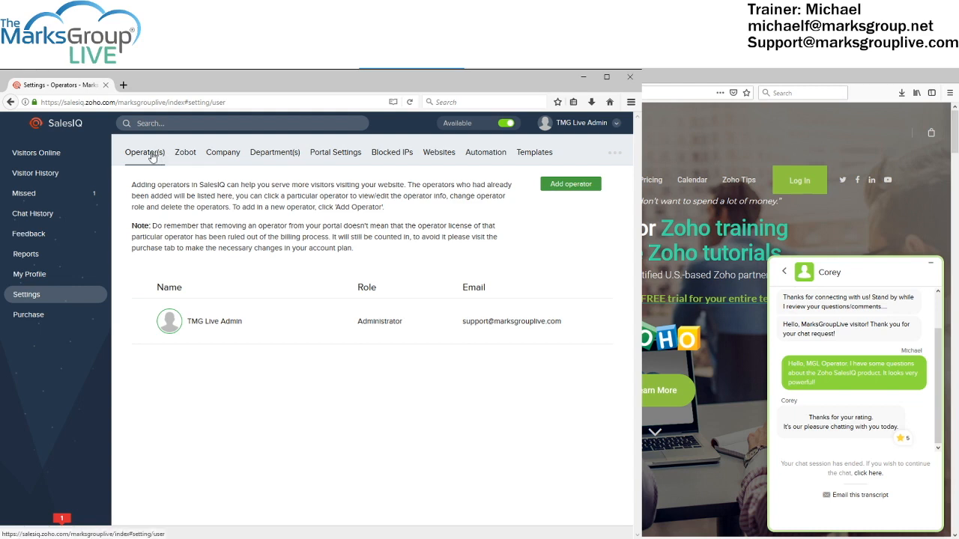
left_click(613, 154)
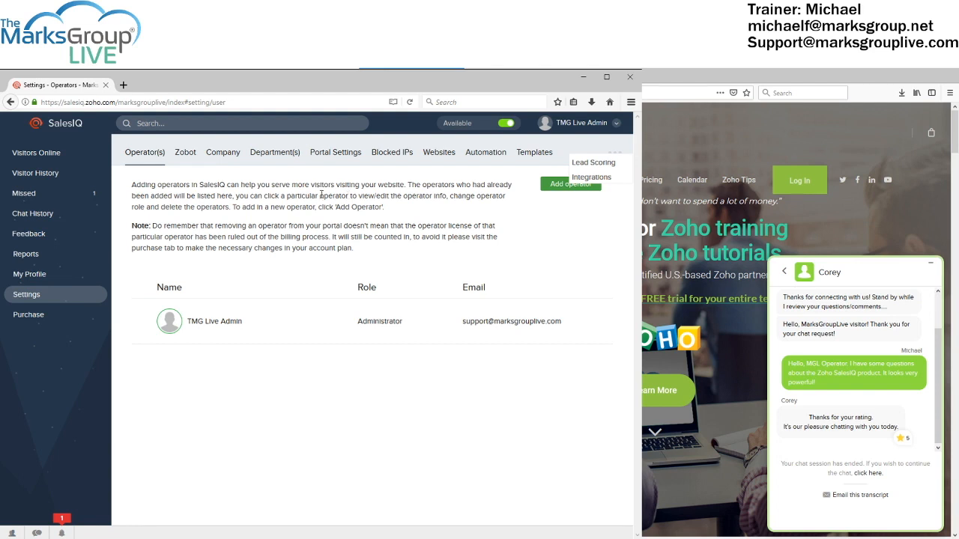
left_click(322, 194)
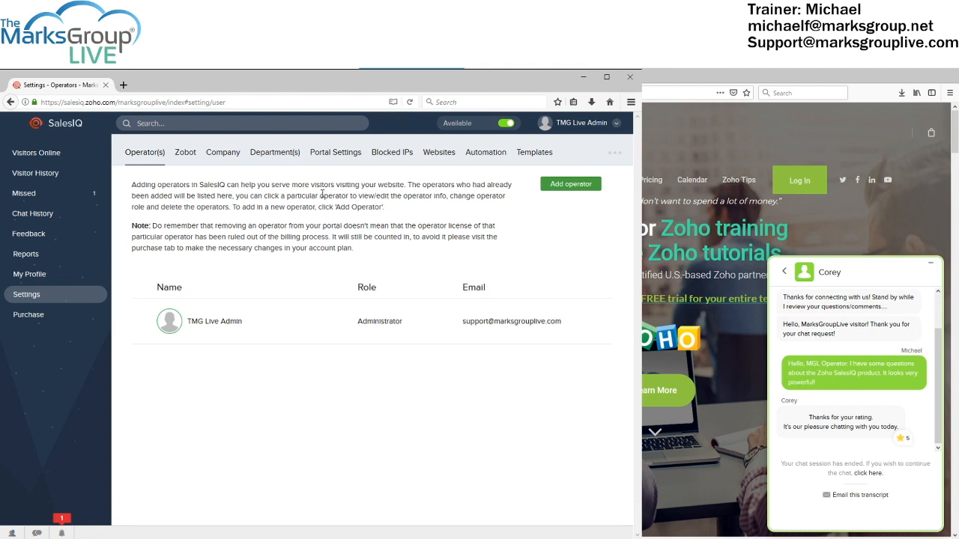
Open Add operator in Zoho One, cancel the new user invitation, and return to Settings - Operators
left_click(565, 186)
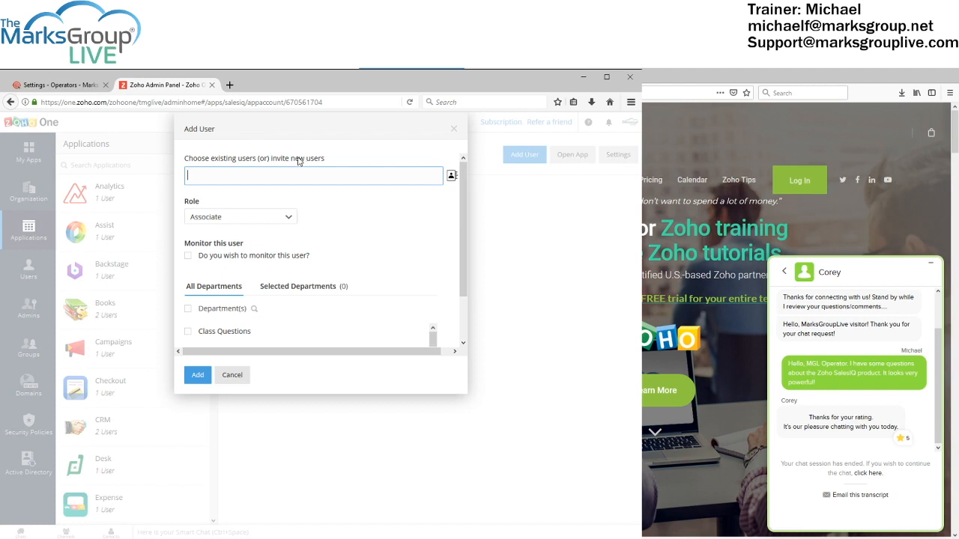
left_click(228, 379)
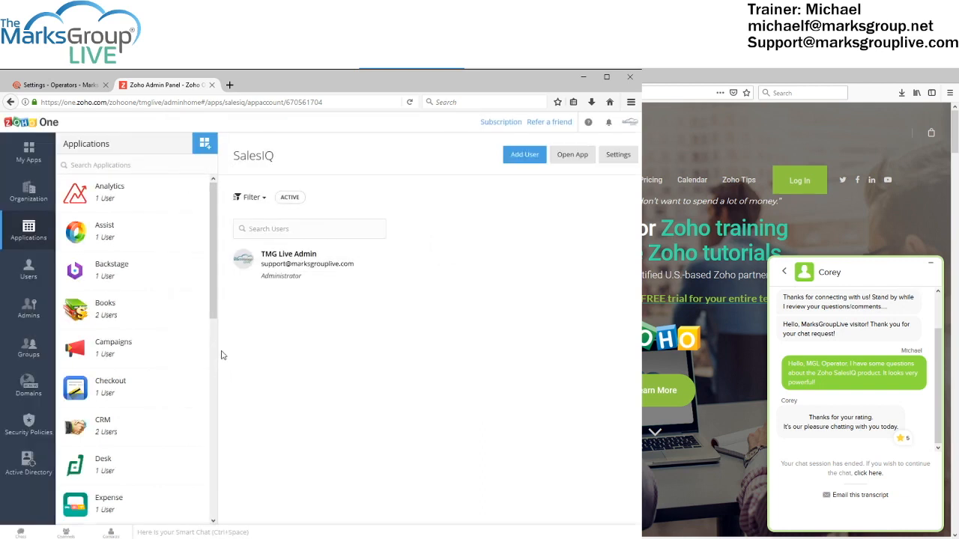
left_click(65, 88)
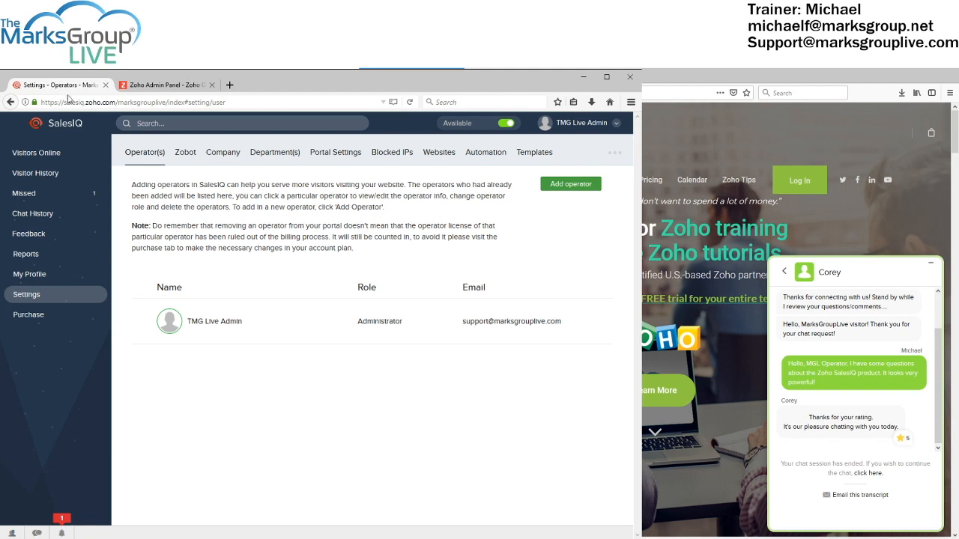
Show the Zobot settings page introducing conversational AI assistants
left_click(185, 153)
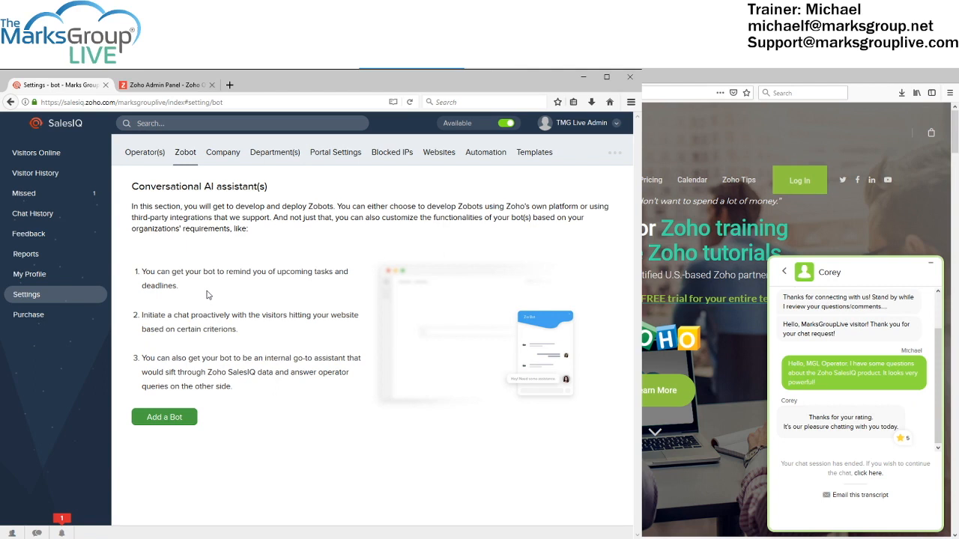
Show the Company settings page with owner, company name, logo and contact fields
left_click(232, 159)
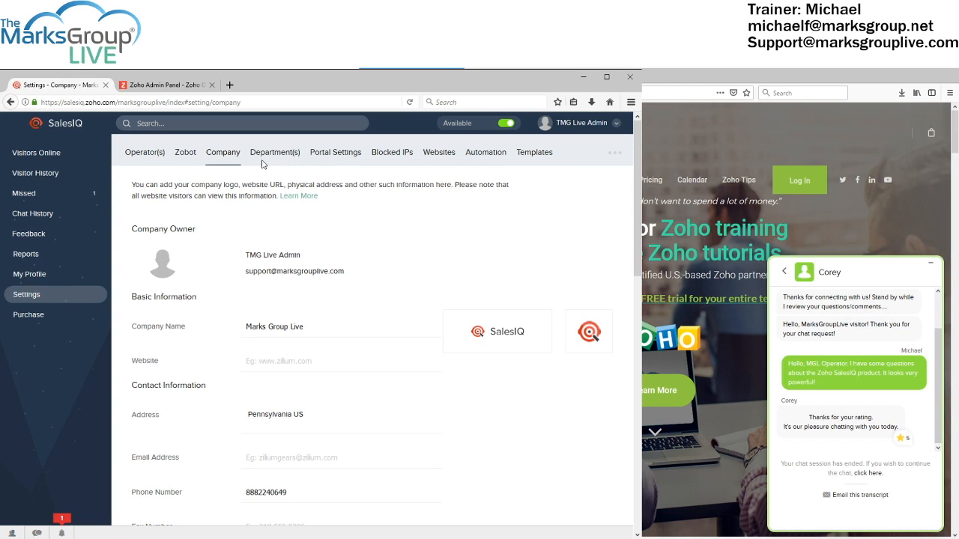
Scroll to the Business Hours calendar: 09:00–17:00 Monday–Thursday, 09:00–13:00 Friday
scroll(361, 304, "down", 5)
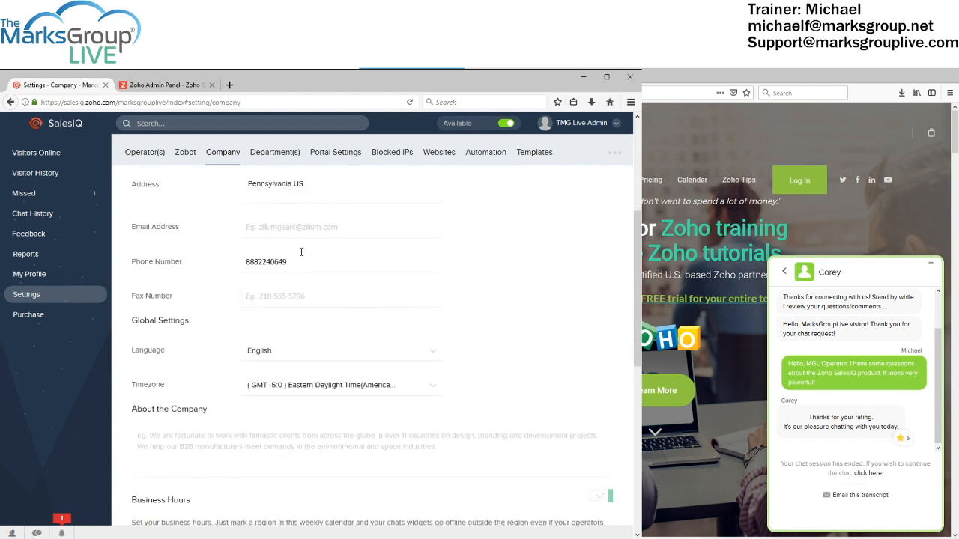
scroll(301, 251, "down", 1)
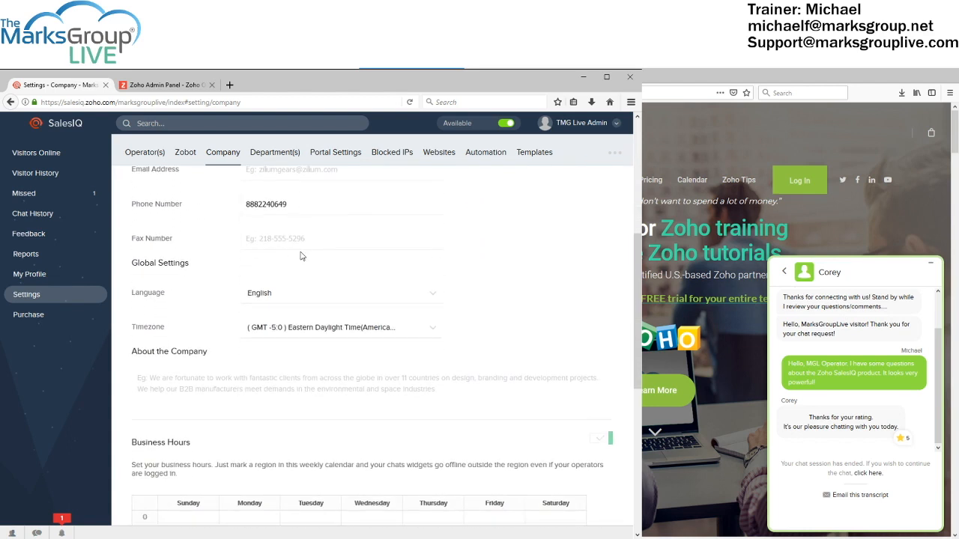
scroll(301, 257, "down", 5)
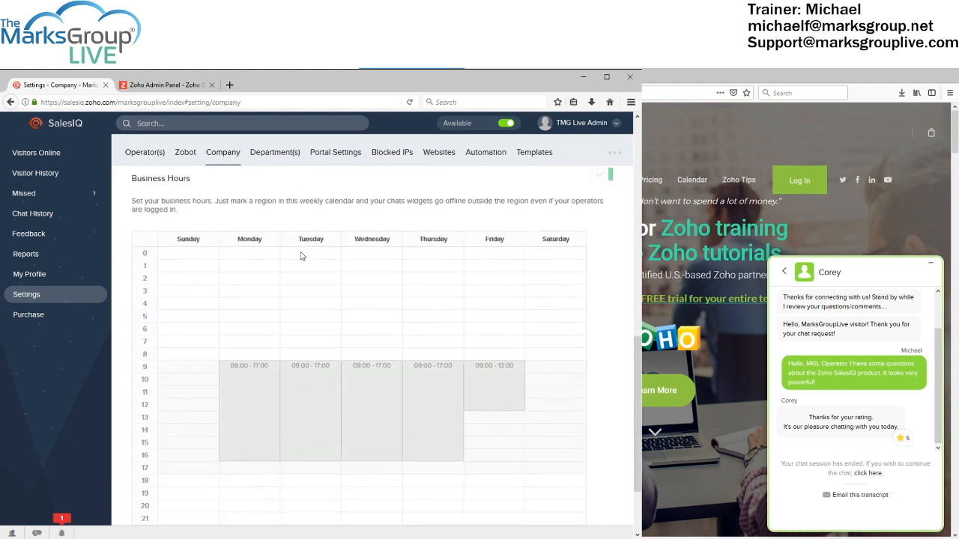
scroll(300, 256, "up", 2)
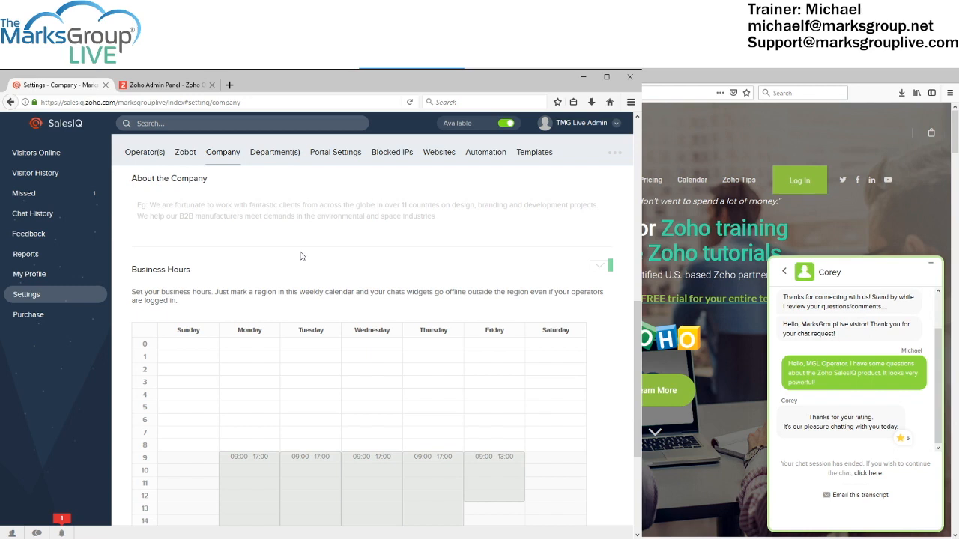
scroll(300, 256, "down", 2)
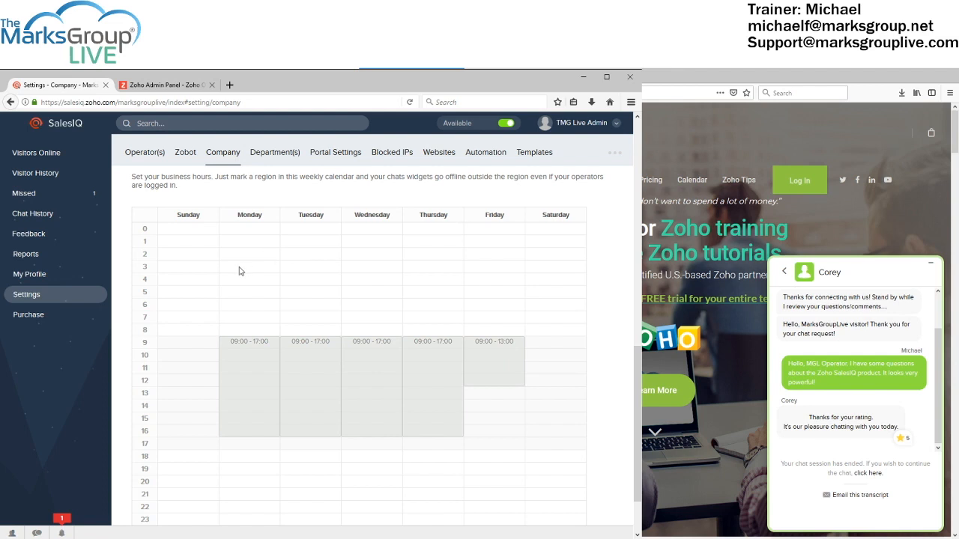
scroll(235, 295, "up", 1)
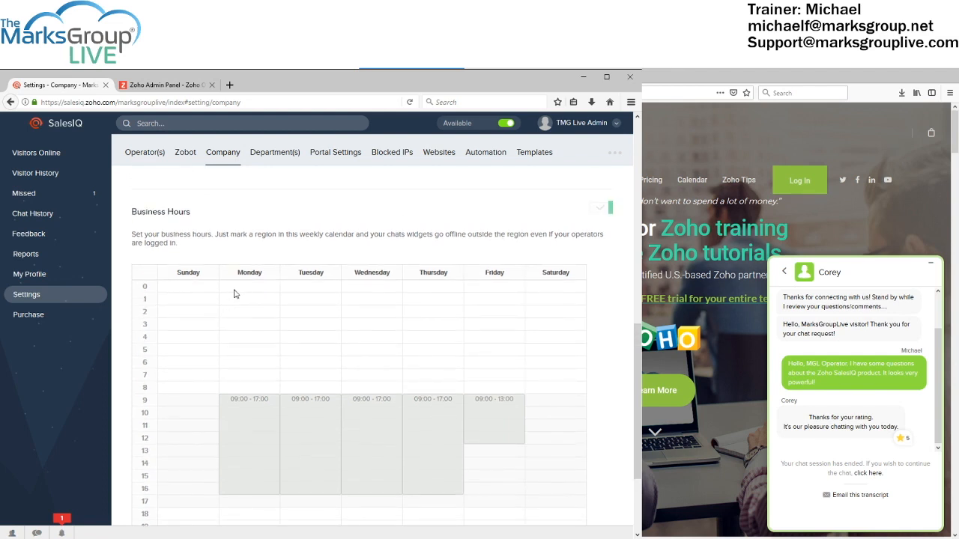
scroll(235, 293, "down", 1)
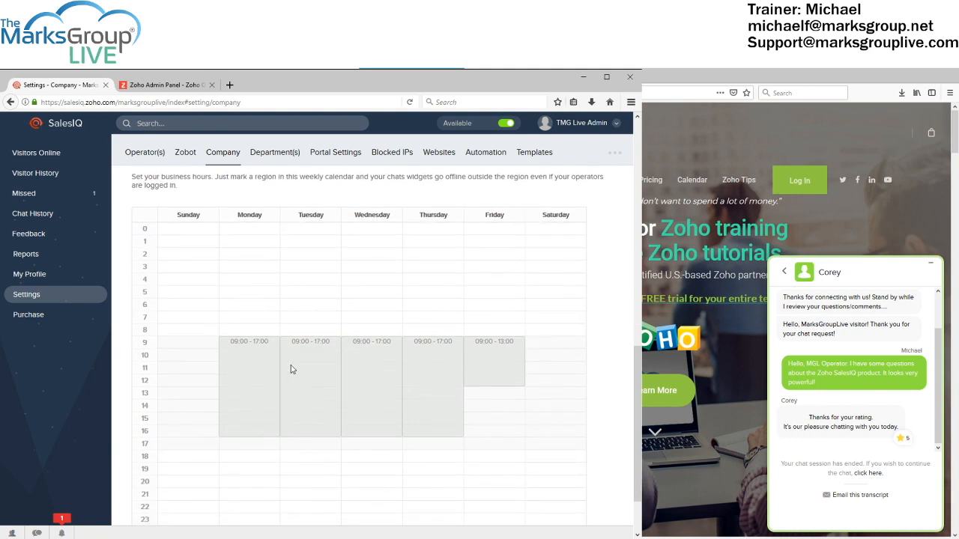
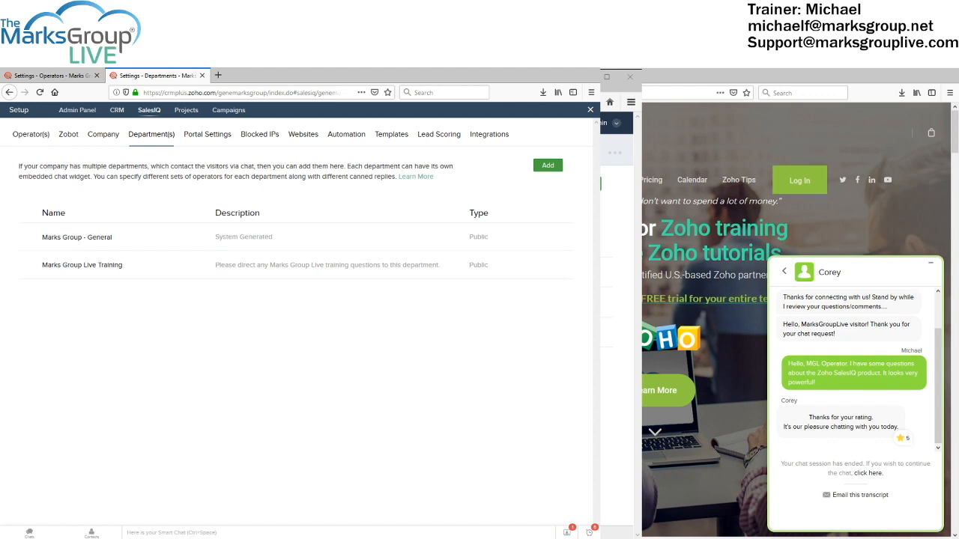
Go from the operators list to Departments and open the Marks Group Live Training department's settings
left_click(53, 75)
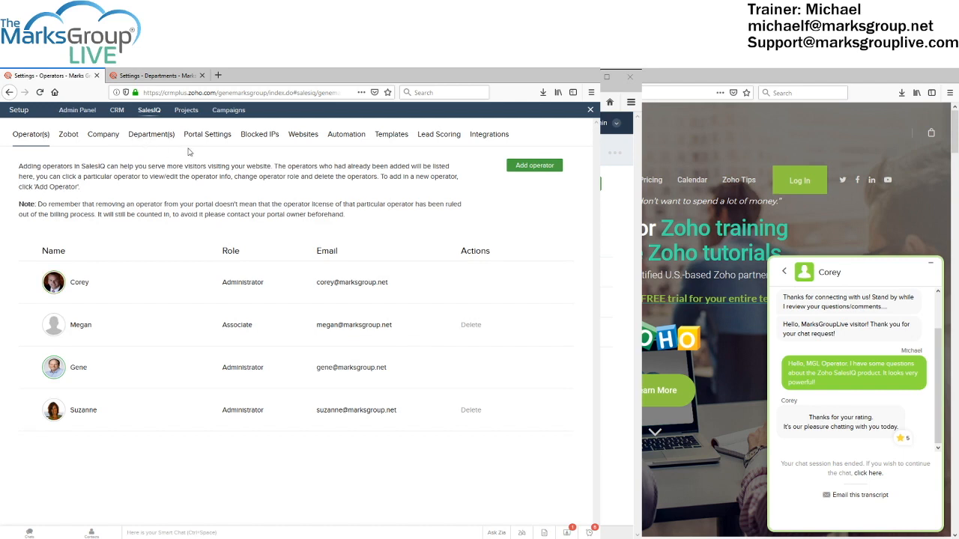
left_click(160, 141)
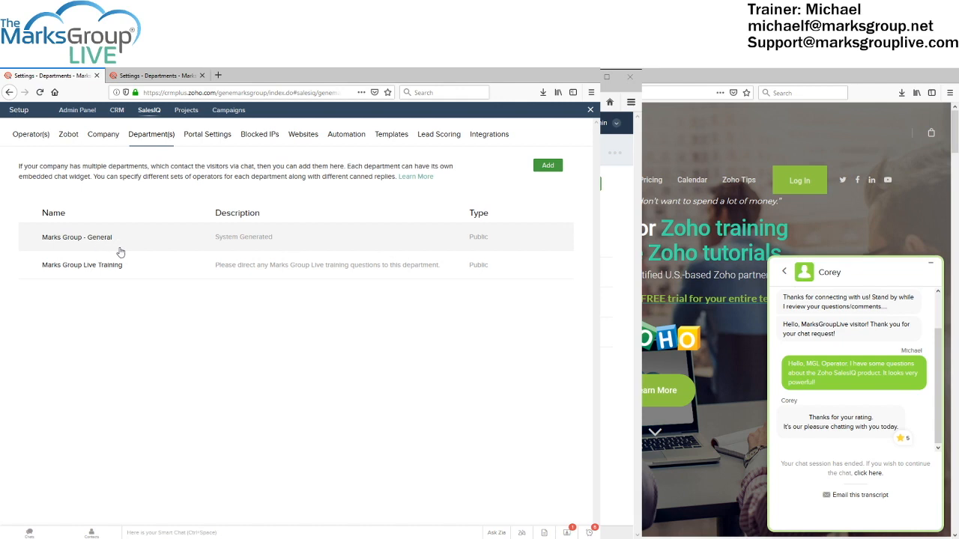
left_click(75, 262)
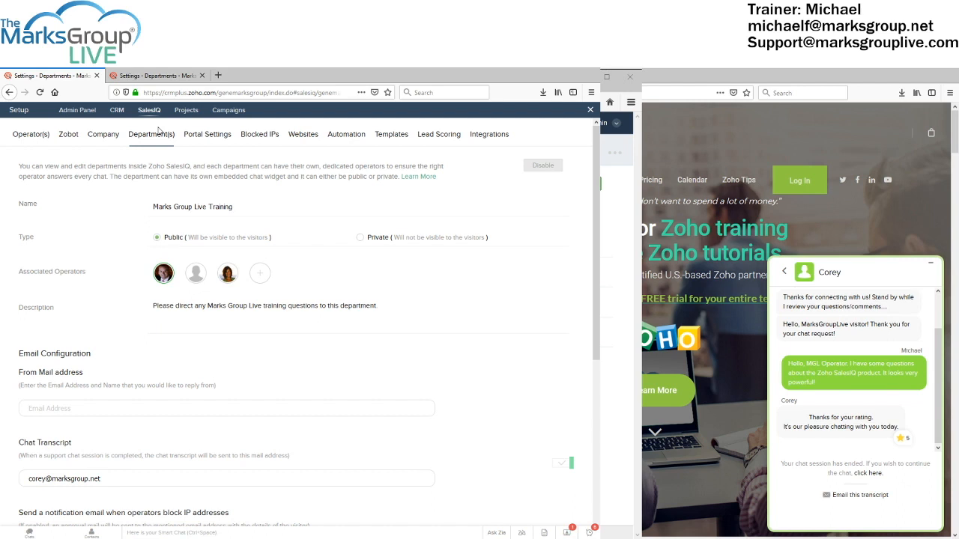
Show the Company Business Hours calendar (Monday–Friday, 09:00–18:00), briefly rechecking the Live Training department
left_click(103, 136)
scroll(200, 251, "down", 5)
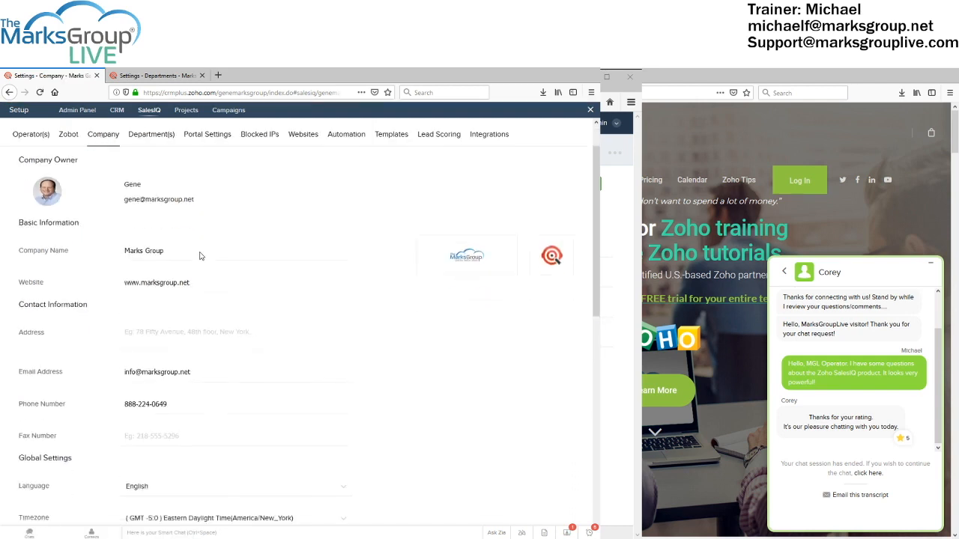
scroll(200, 251, "down", 5)
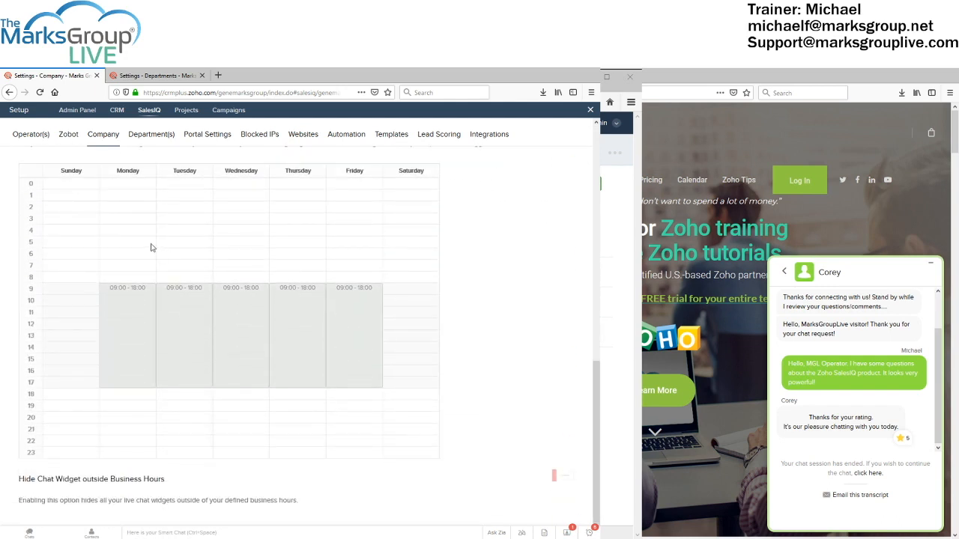
scroll(200, 278, "up", 1)
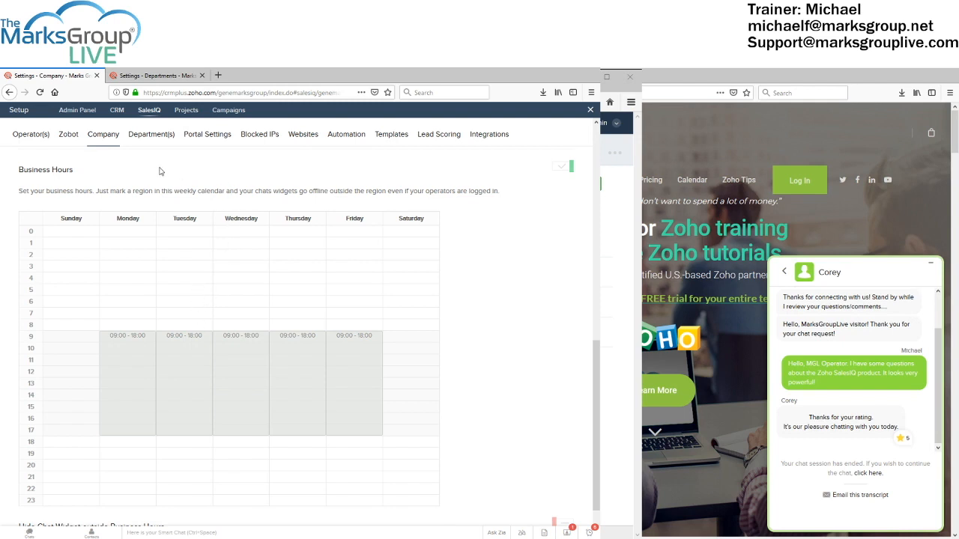
left_click(153, 134)
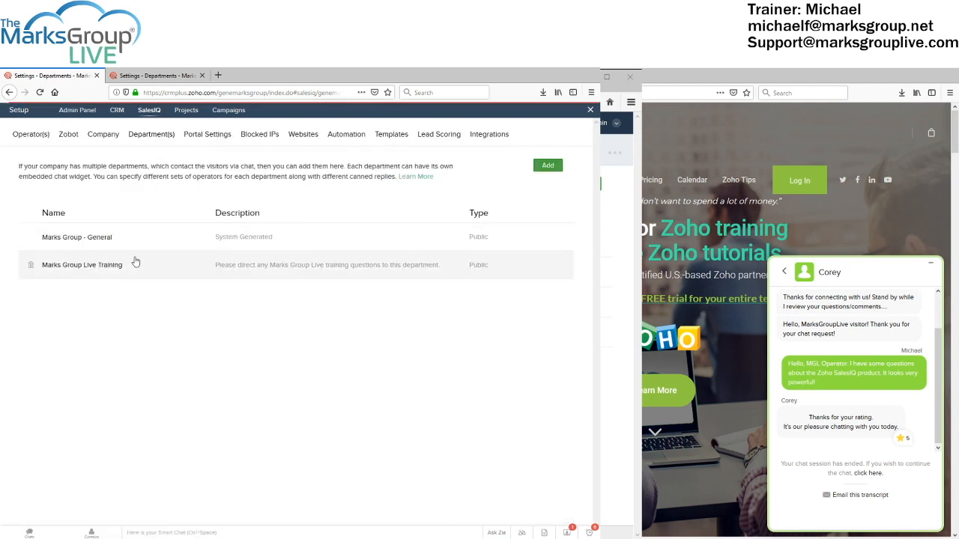
left_click(135, 262)
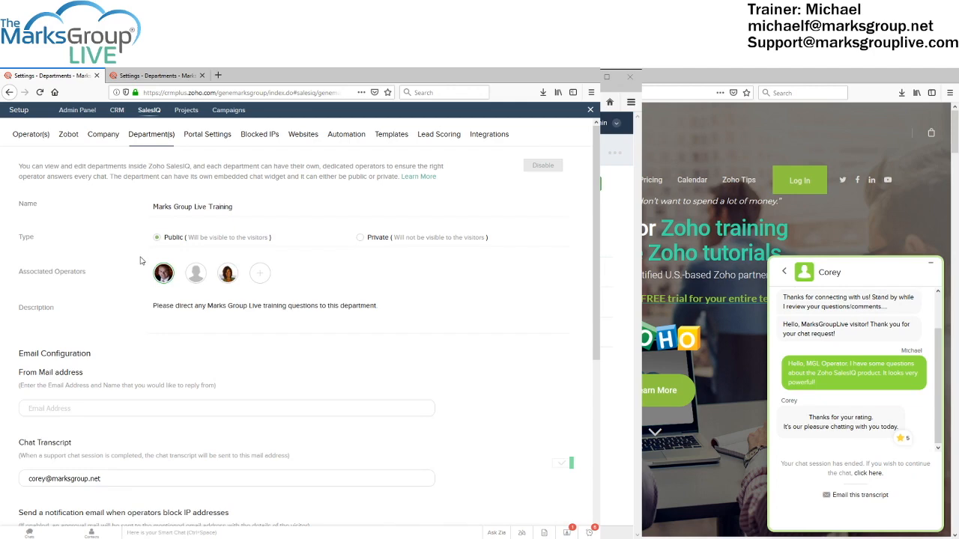
left_click(108, 141)
scroll(179, 257, "down", 5)
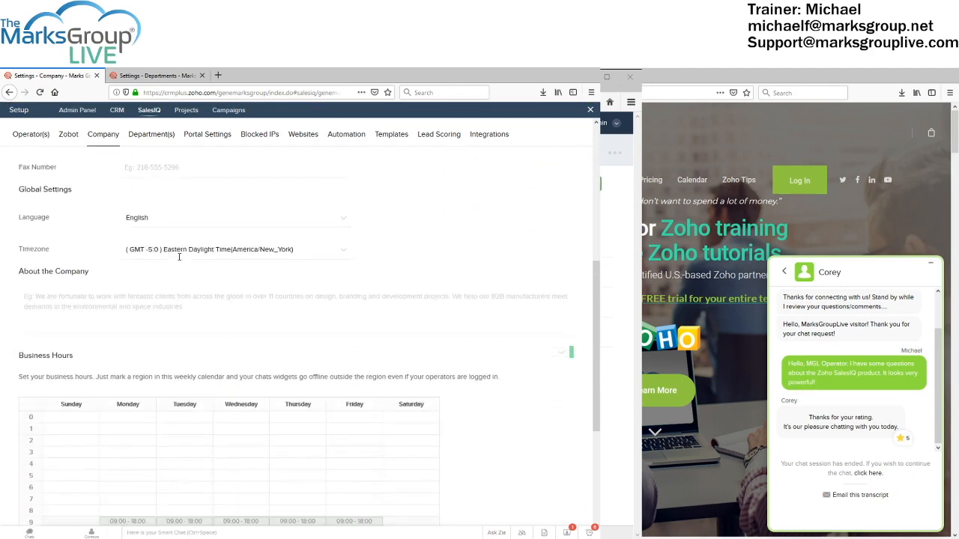
scroll(179, 257, "down", 5)
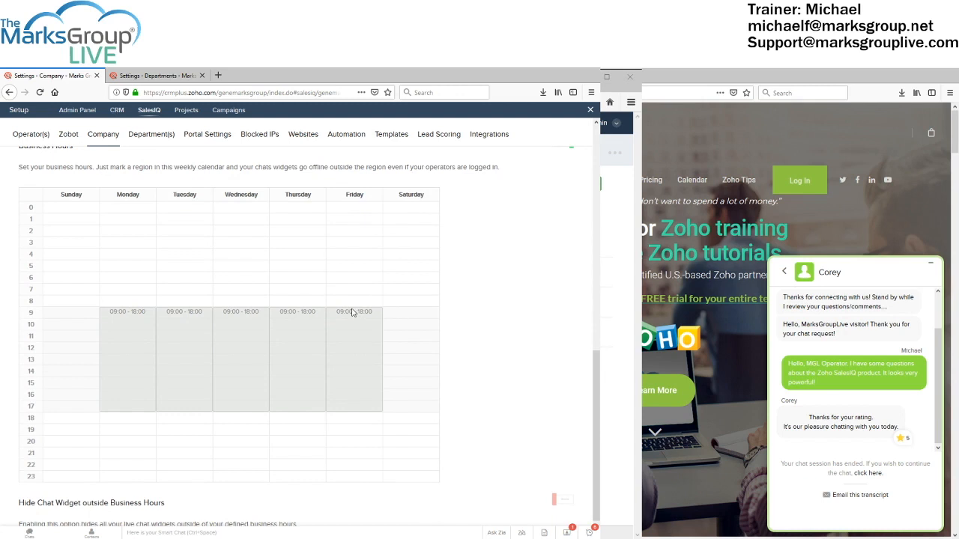
Try dragging Friday's business hours to an 08:00 start, 08:30–17:25, and a later close
left_click_drag(351, 308, 351, 296)
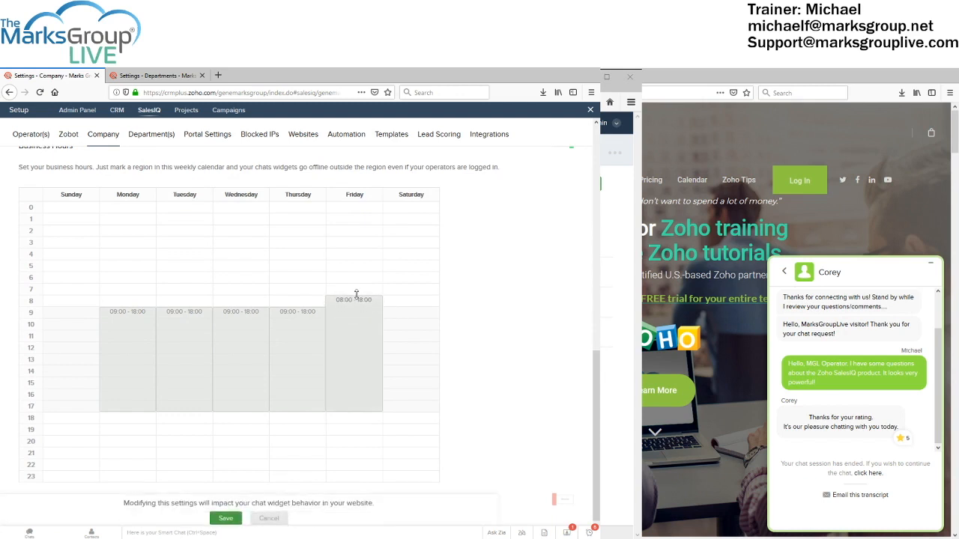
left_click_drag(356, 296, 356, 308)
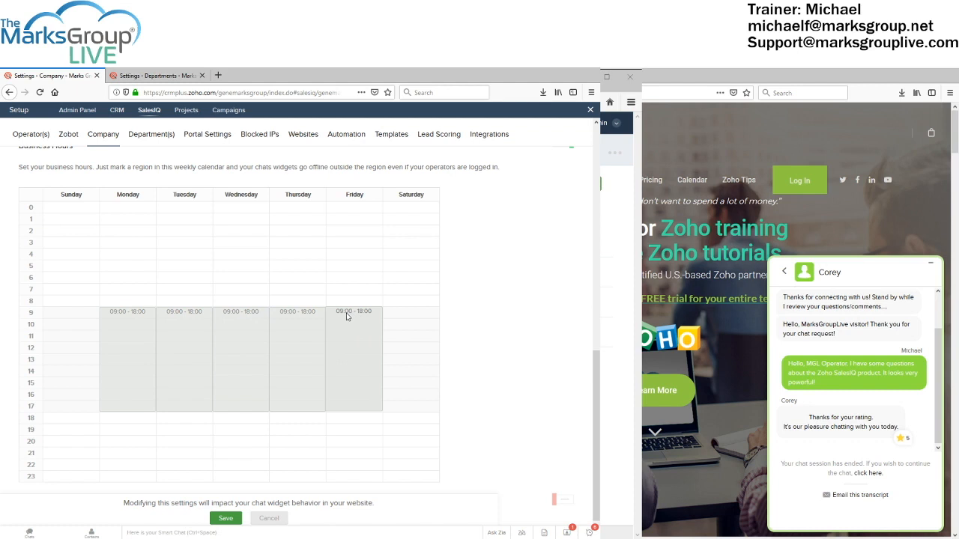
mouse_move(358, 324)
left_mouse_down()
mouse_move(355, 310)
mouse_move(355, 326)
left_mouse_up()
left_click_drag(352, 410, 351, 412)
Cancel the Friday changes so it stays 09:00–18:00, and return to the Departments list
left_click(277, 517)
left_click(259, 518)
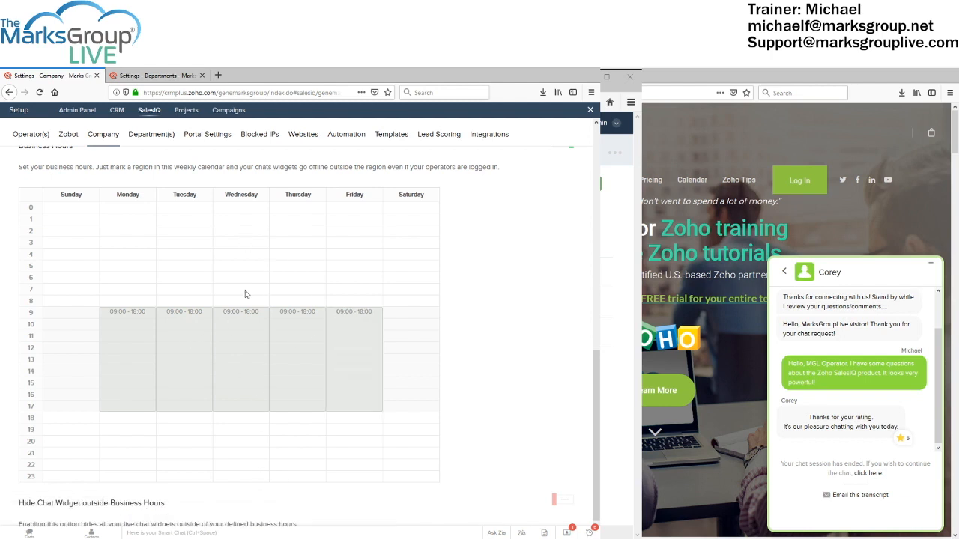
left_click(158, 139)
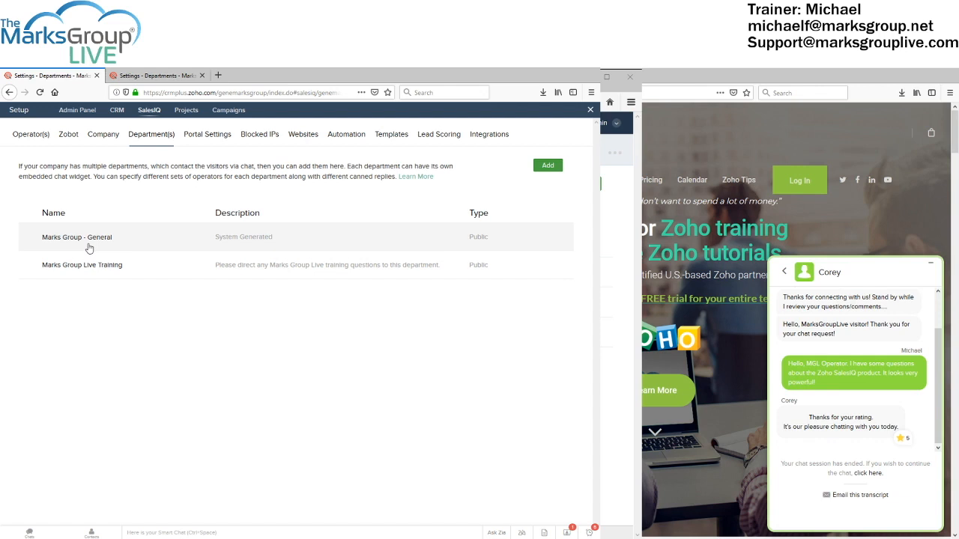
Show Portal Settings with URL sharing and visitor emailing on and Google Translation off
left_click(218, 140)
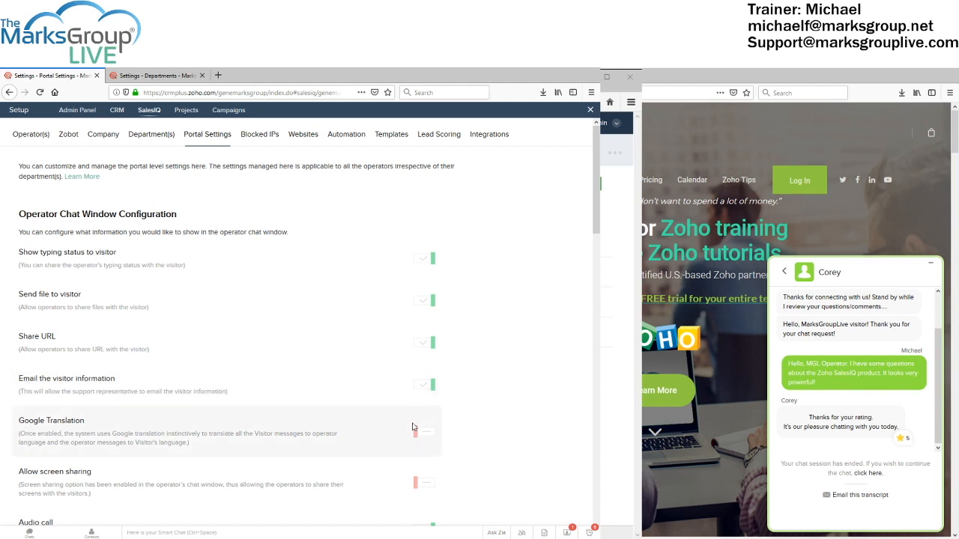
Scroll to Visitor Chat Transcript and list its options: None, Automated, Both, Manual
scroll(412, 433, "down", 5)
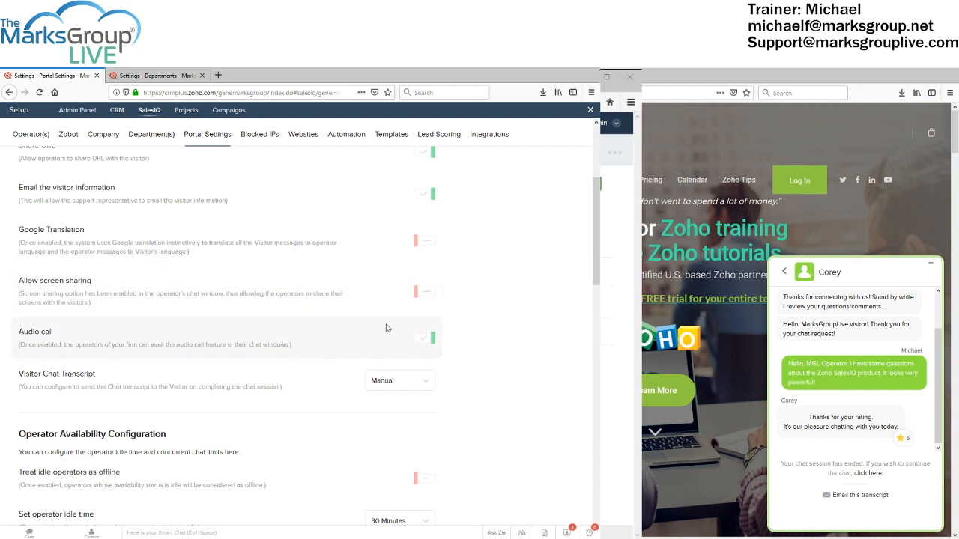
scroll(386, 327, "down", 2)
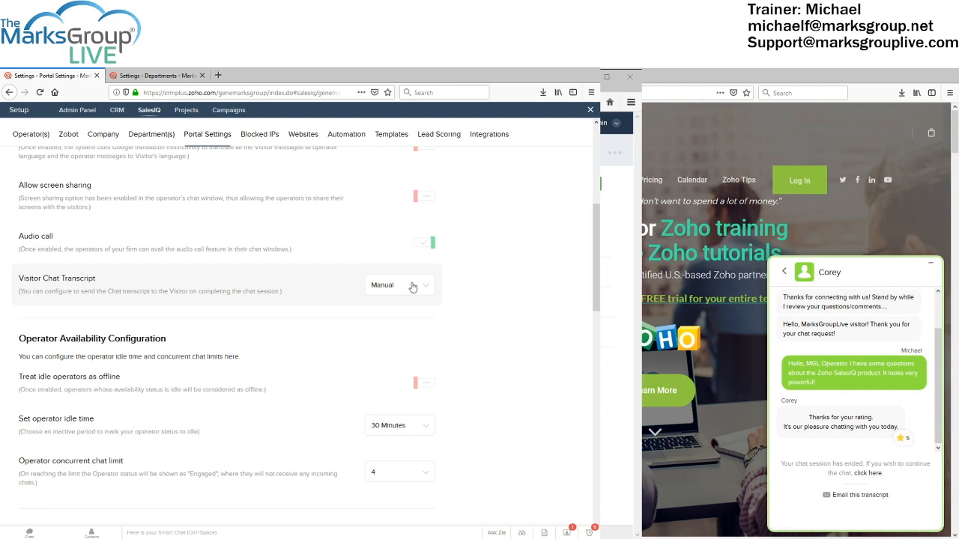
left_click(410, 286)
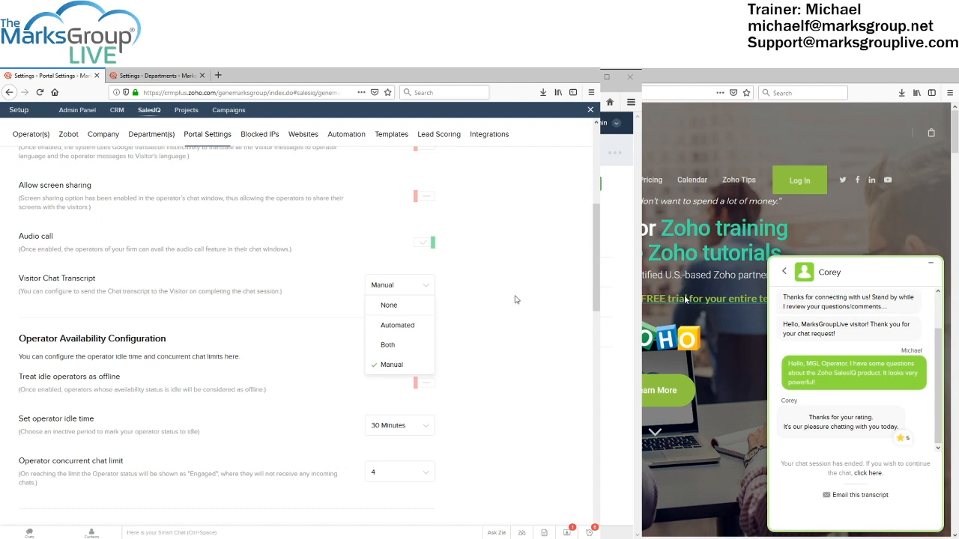
left_click(545, 313)
scroll(536, 315, "down", 4)
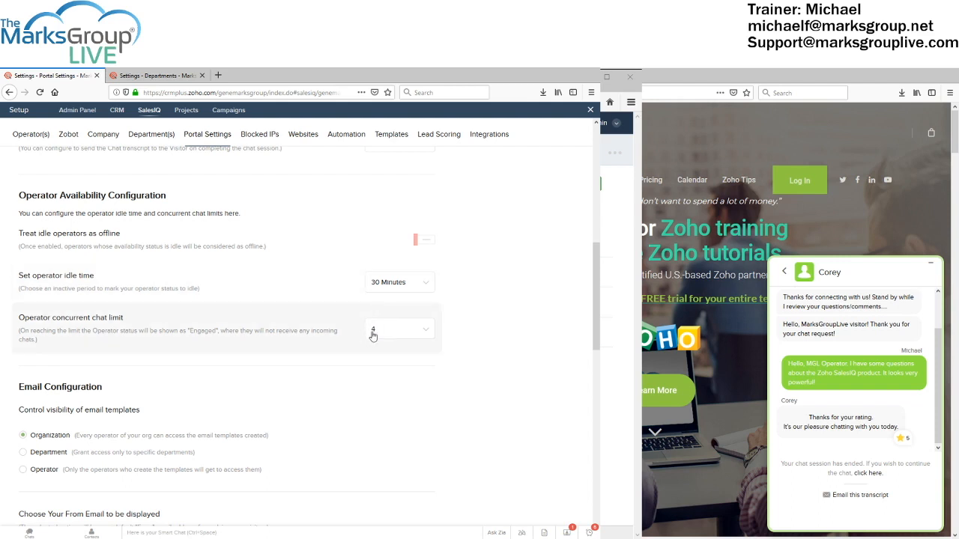
left_click(423, 335)
scroll(423, 378, "down", 1)
scroll(423, 378, "down", 6)
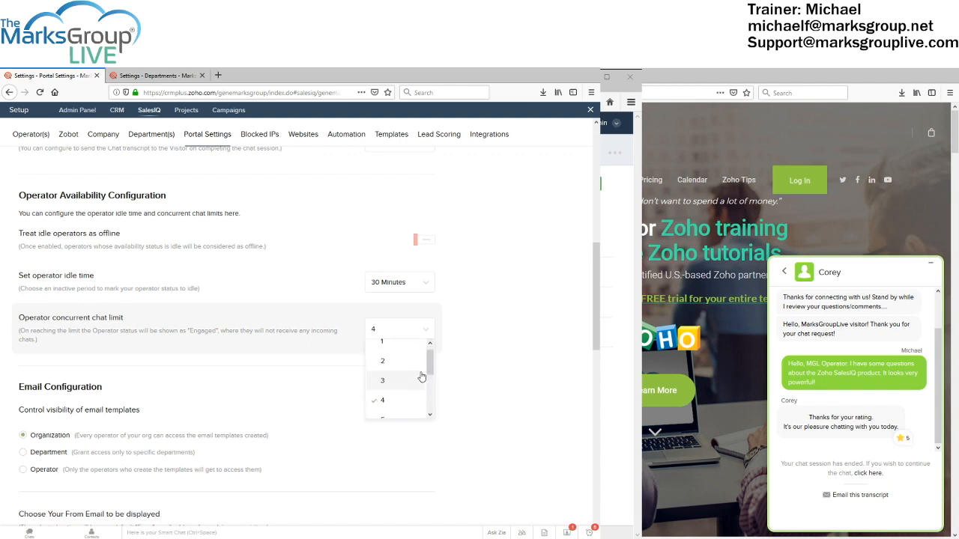
scroll(420, 322, "up", 5)
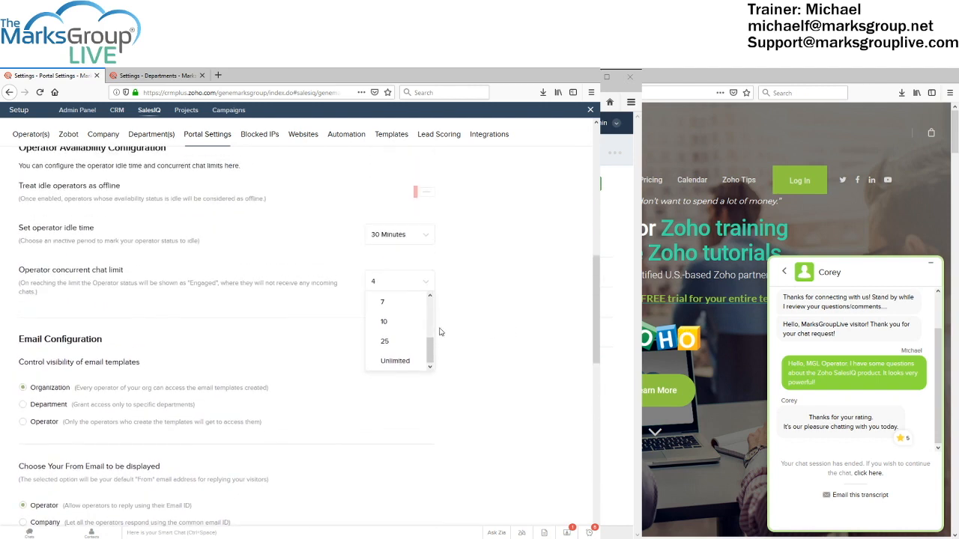
scroll(412, 324, "up", 3)
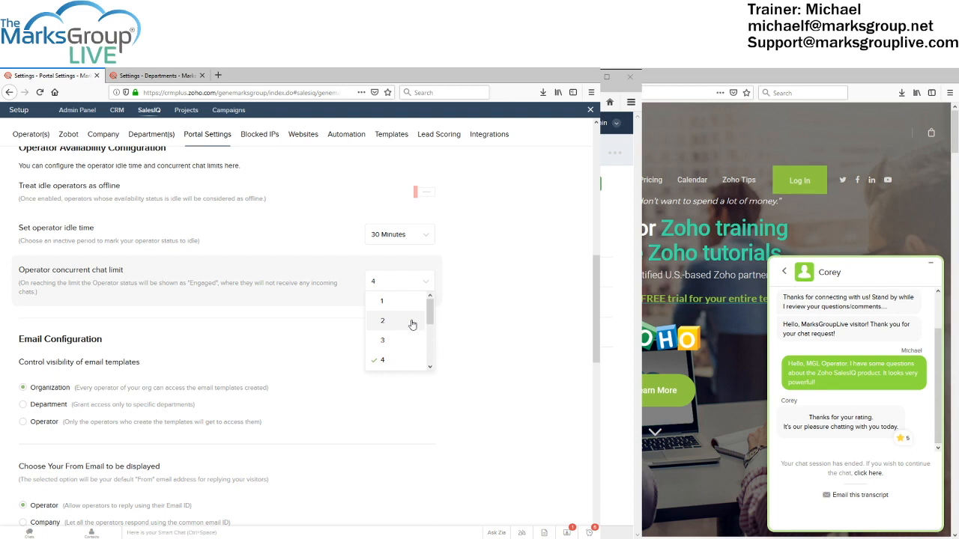
scroll(412, 324, "down", 3)
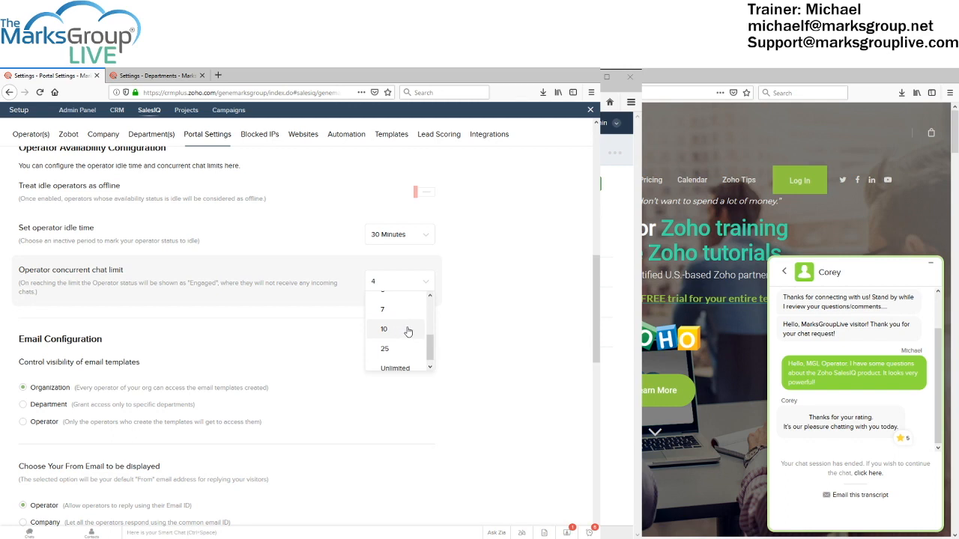
scroll(403, 332, "up", 3)
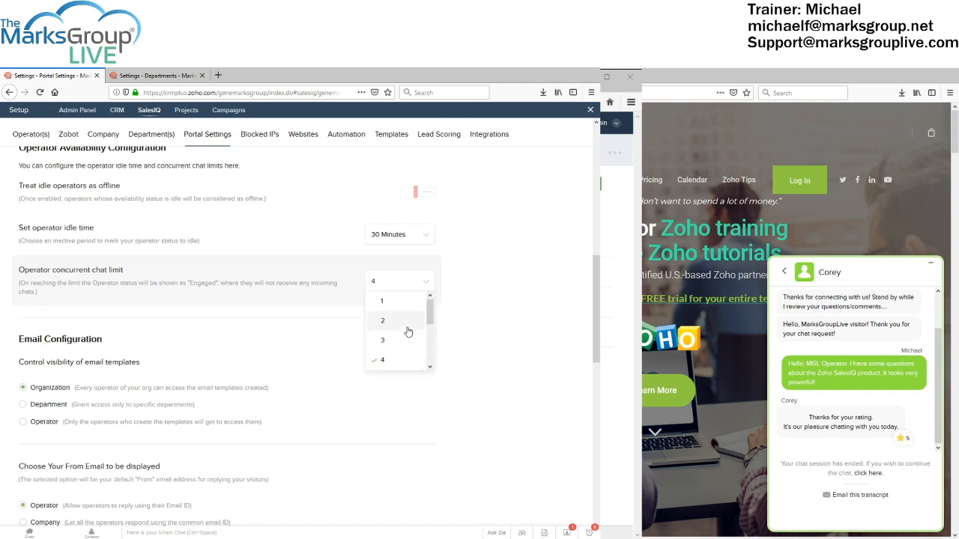
left_click(471, 327)
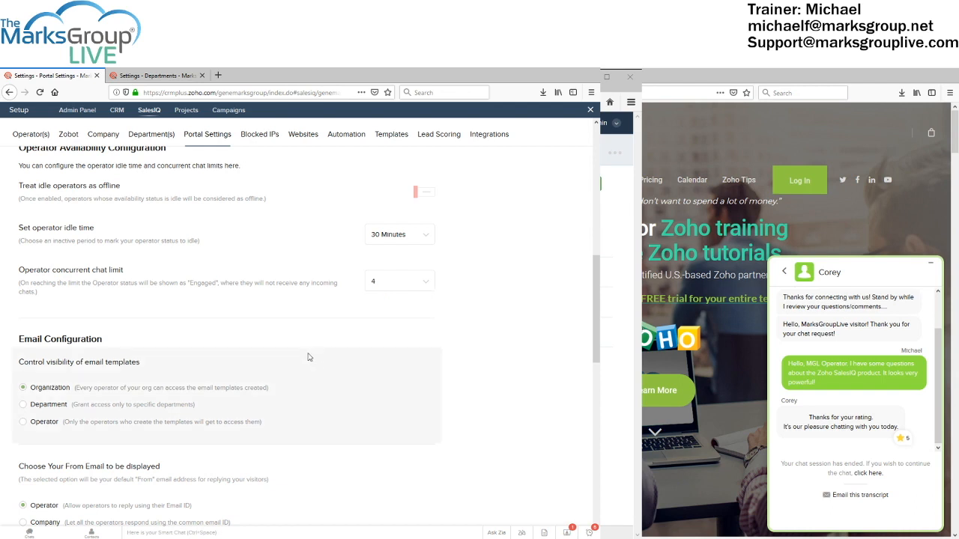
scroll(307, 358, "down", 3)
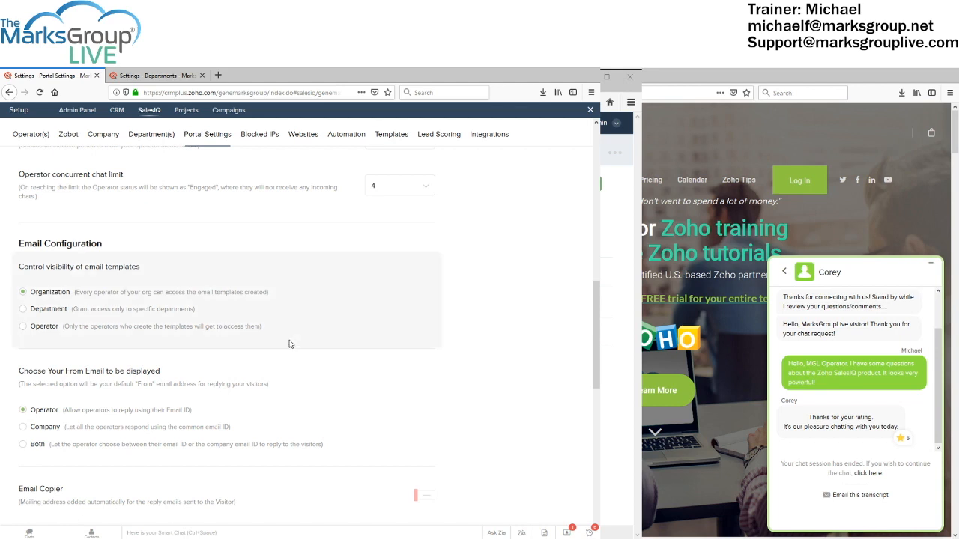
scroll(292, 344, "down", 2)
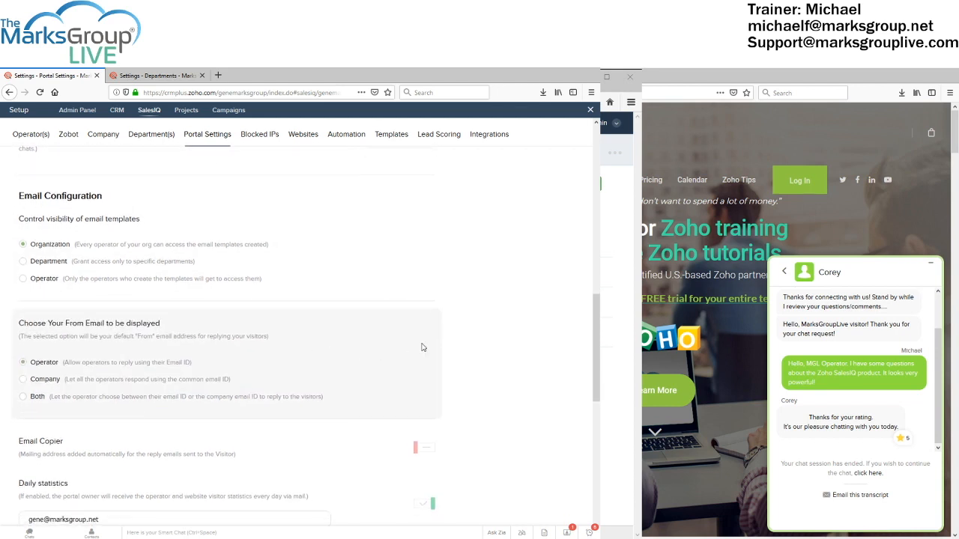
scroll(425, 346, "down", 4)
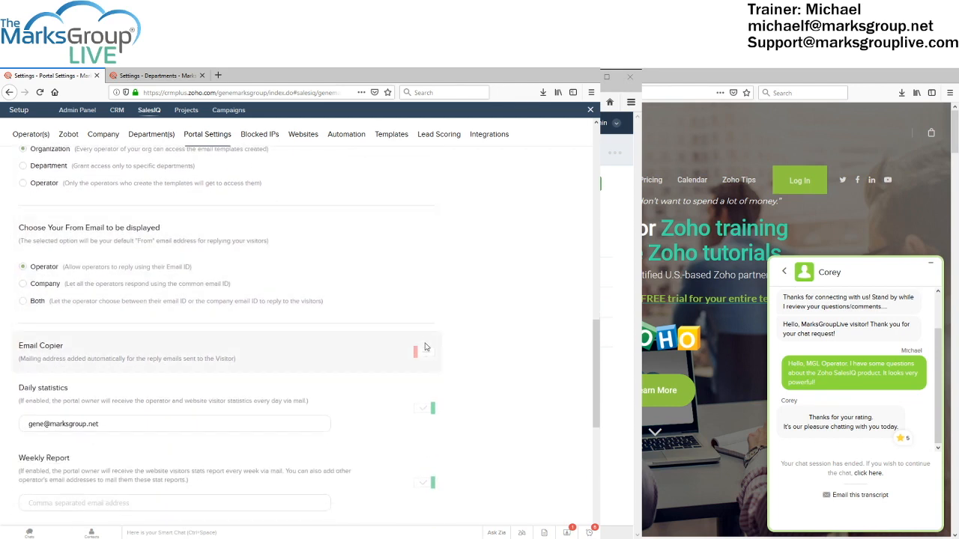
scroll(425, 346, "down", 2)
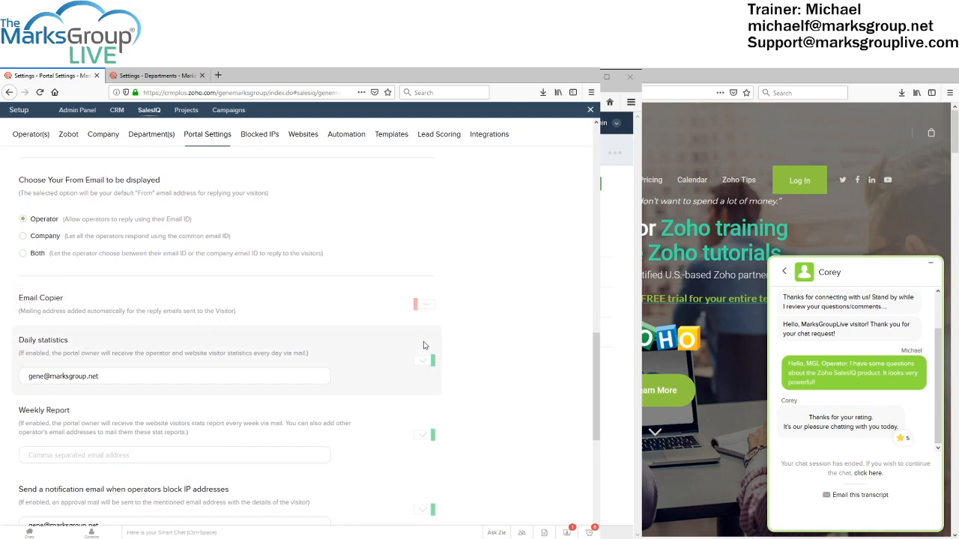
scroll(423, 345, "up", 12)
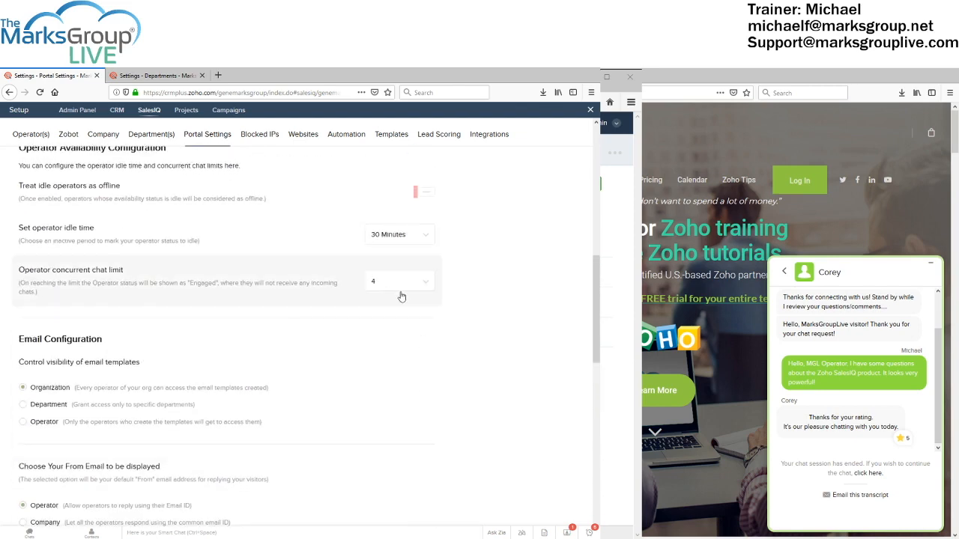
scroll(328, 269, "down", 8)
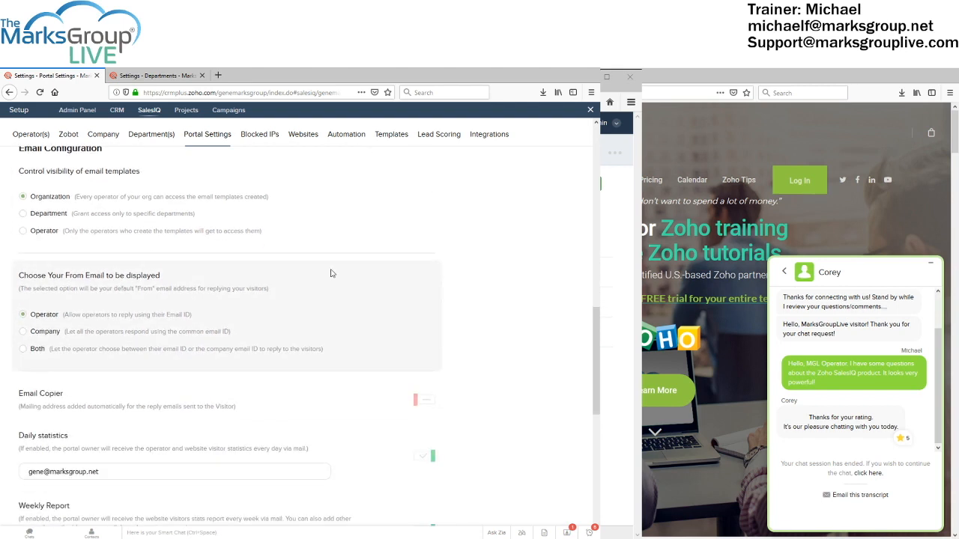
scroll(331, 275, "down", 6)
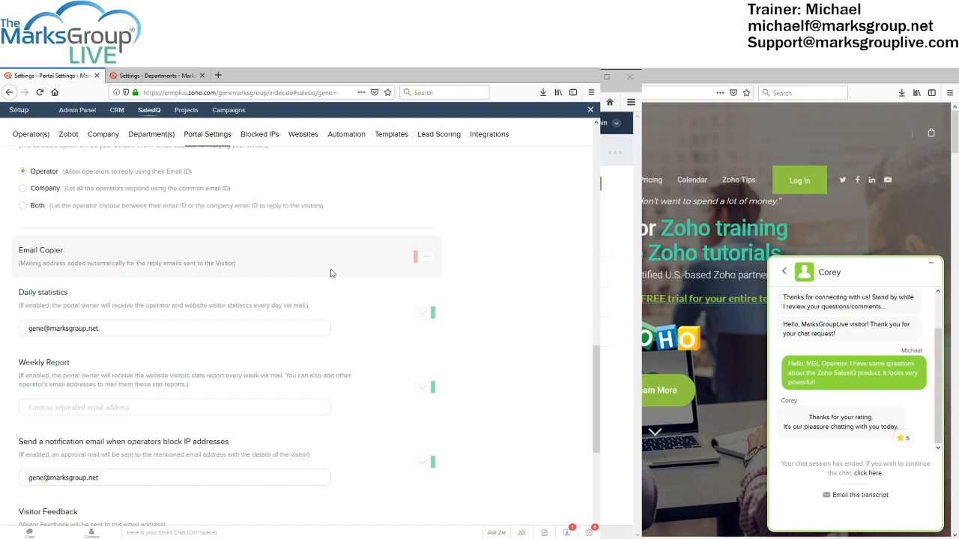
Show the Blocked IPs list with one blocked address for the genemarksgroup website
left_click(257, 138)
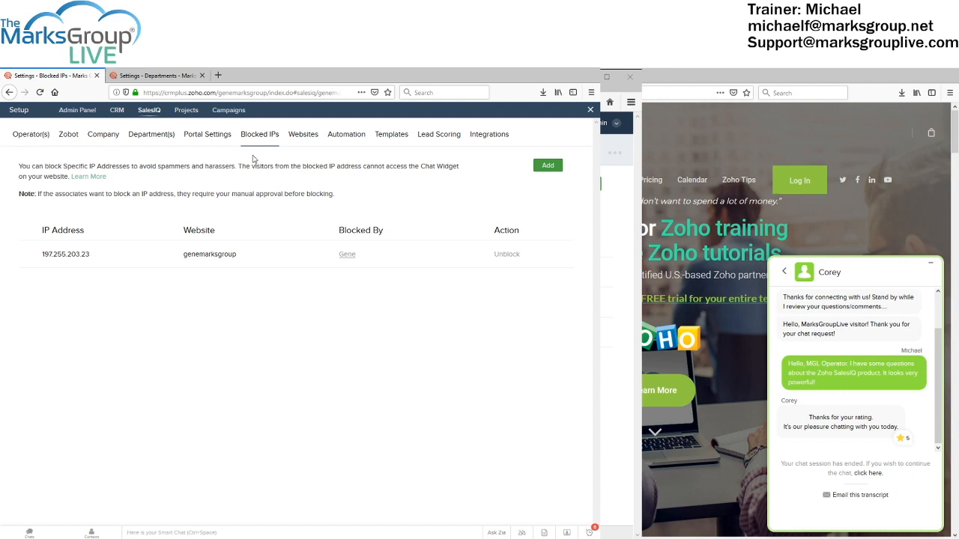
Review the two chat-widget websites, then show Intelligent Triggers with one disabled Number of Visits rule
left_click(303, 136)
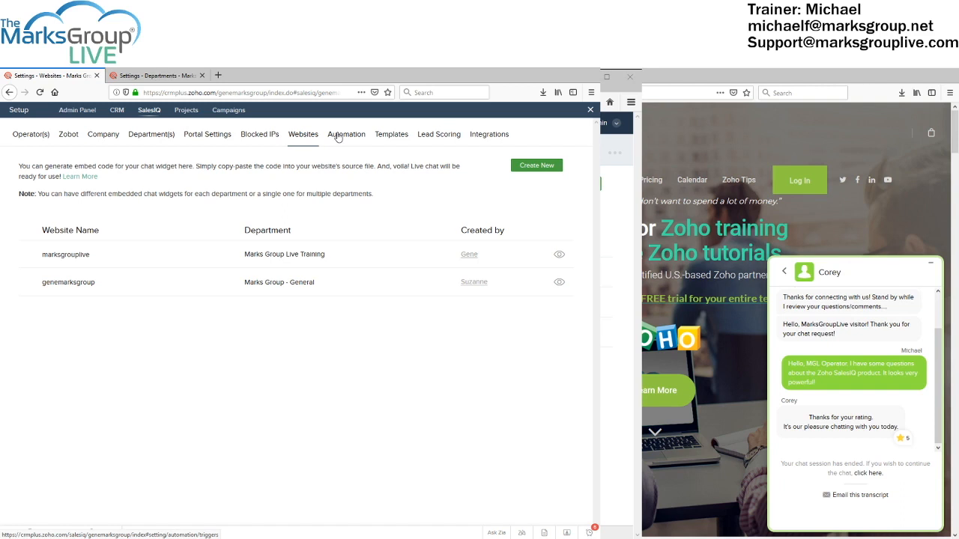
left_click(338, 137)
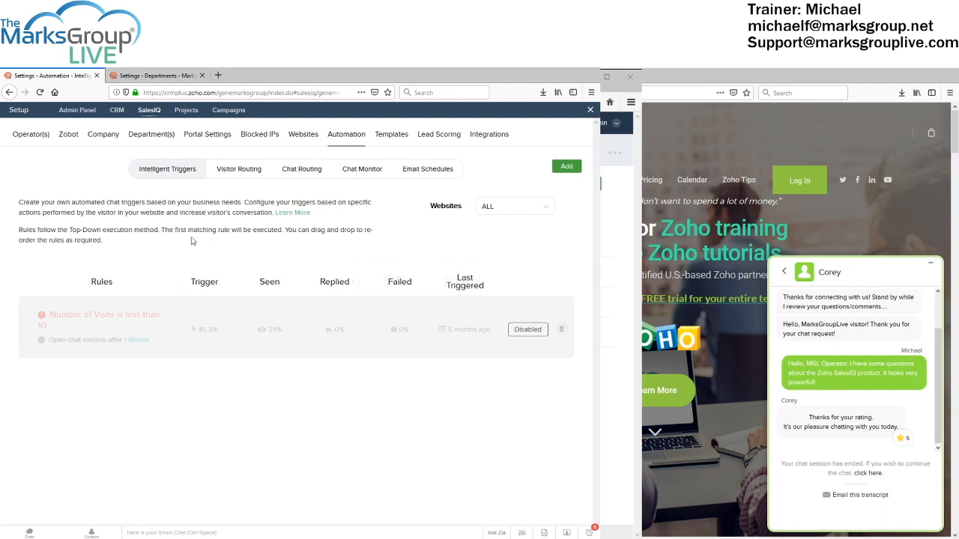
Browse the Visitor Routing and Chat Routing rules, ending on the empty Chat Monitor page
left_click(235, 171)
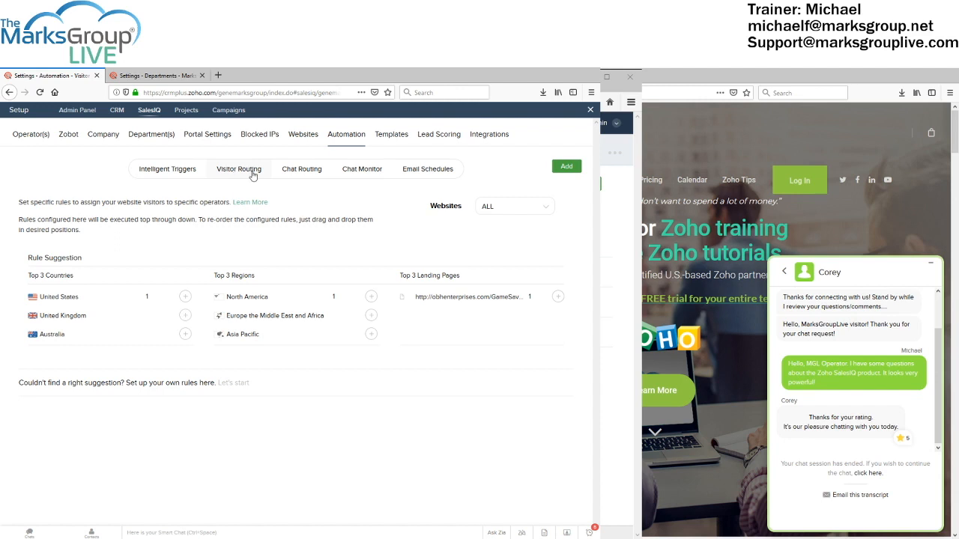
left_click(297, 173)
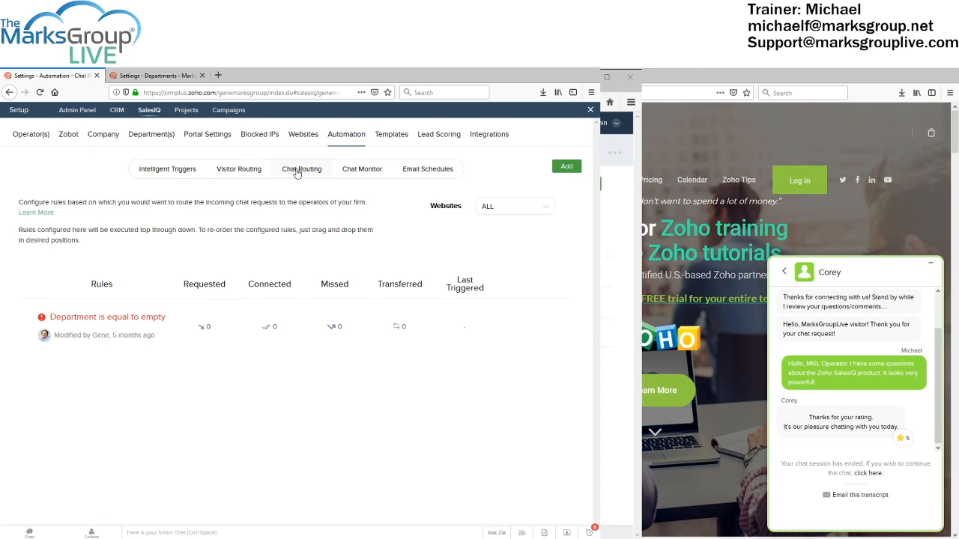
left_click(360, 171)
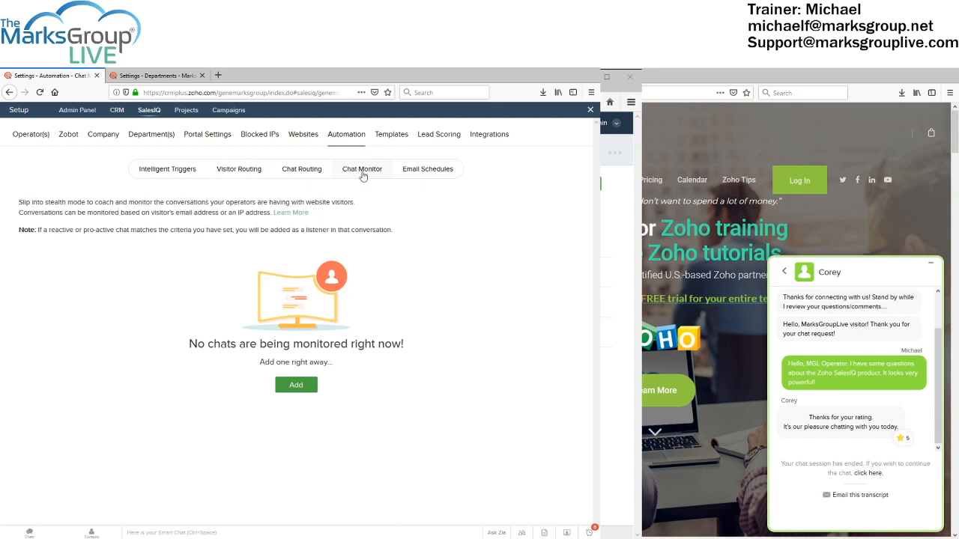
Check the empty Email Schedules page, then switch to the other portal's Departments list
left_click(412, 172)
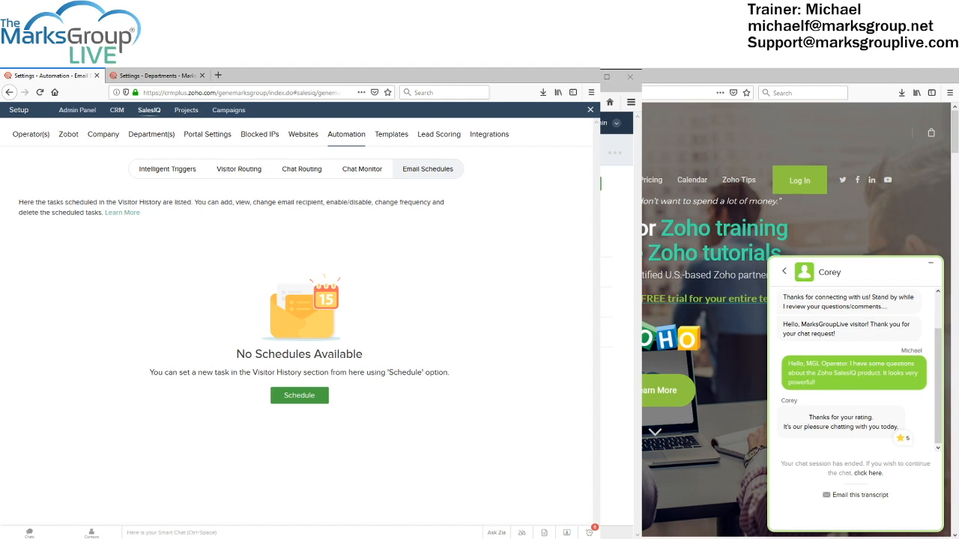
key("alt+Tab")
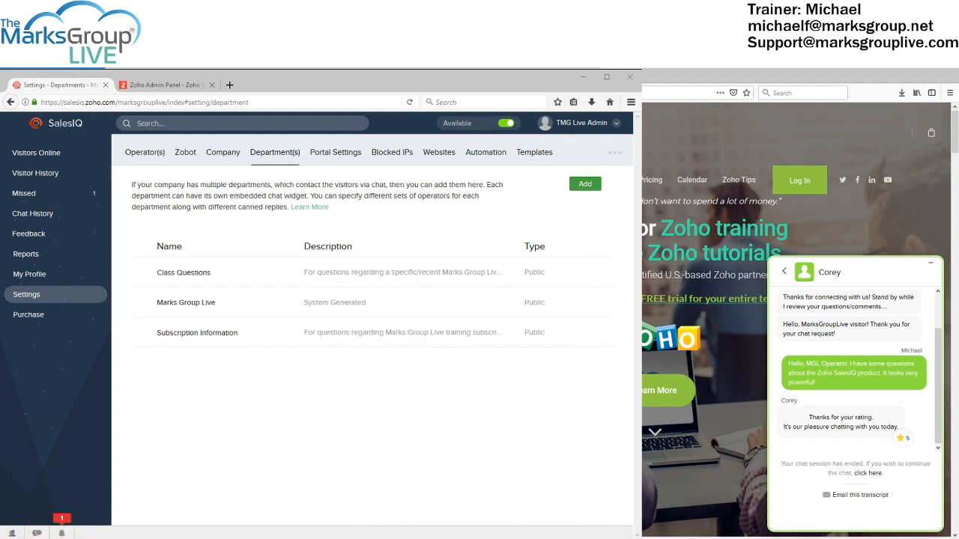
Look over the Ask for Help form from the account menu, close it, and switch back to CRM Plus
left_click(615, 124)
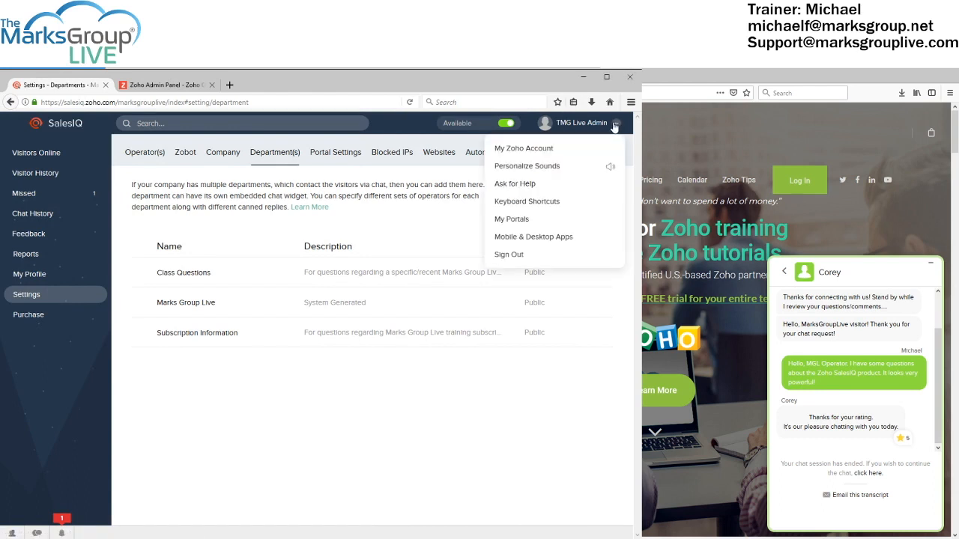
left_click(522, 188)
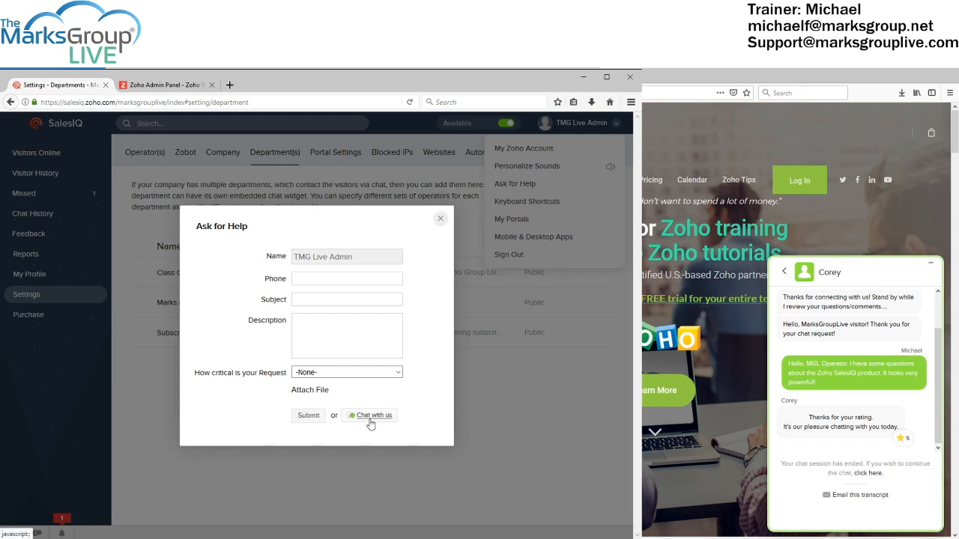
left_click(441, 219)
left_click(523, 368)
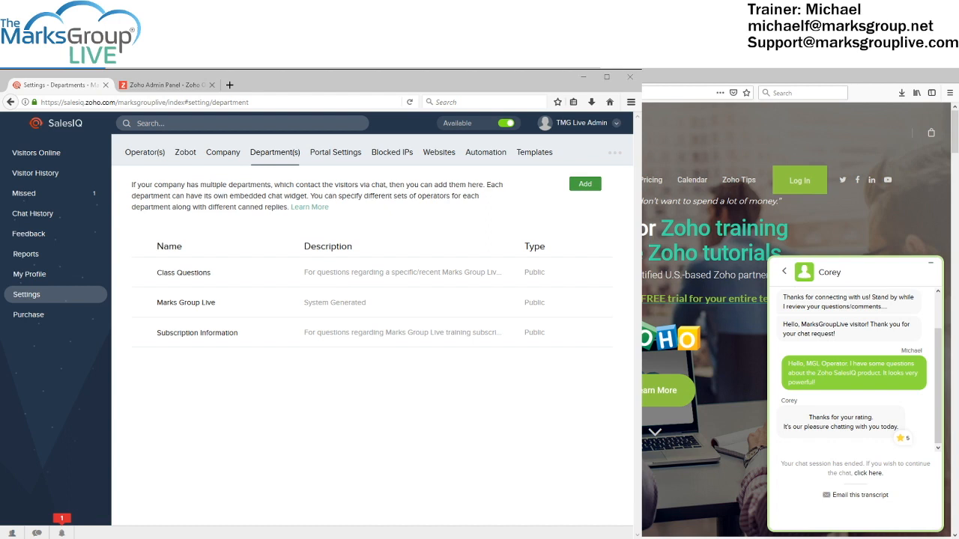
key("alt+Tab")
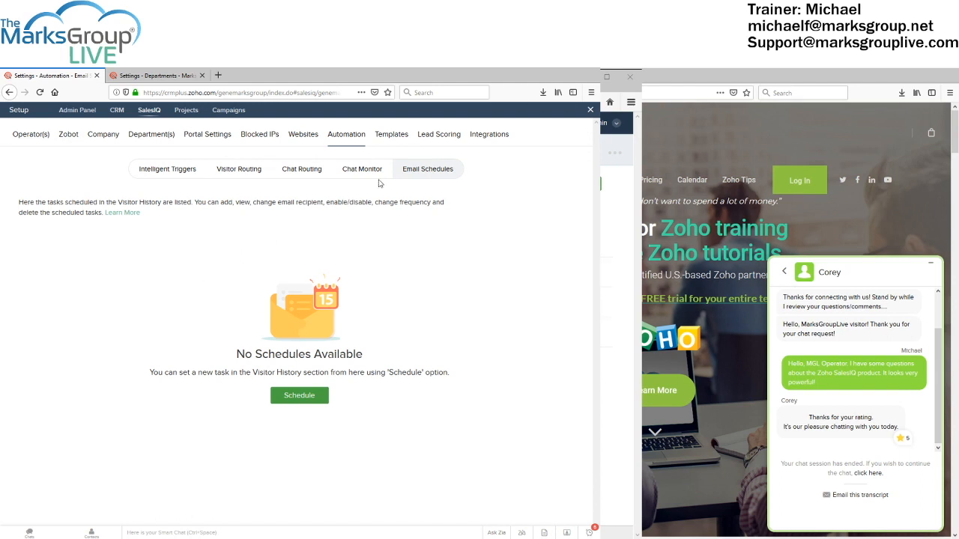
Go to Templates and start a new canned response for All Departments
left_click(387, 140)
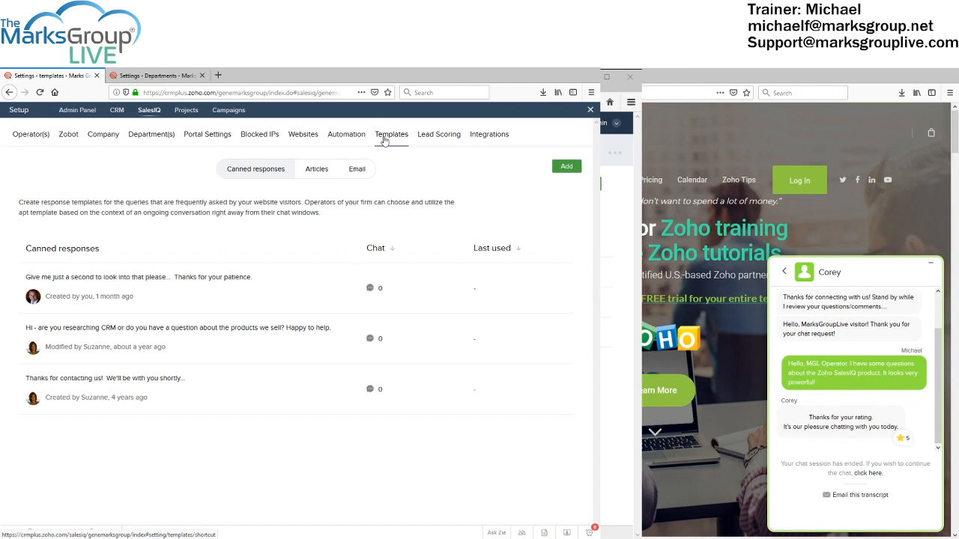
left_click(562, 169)
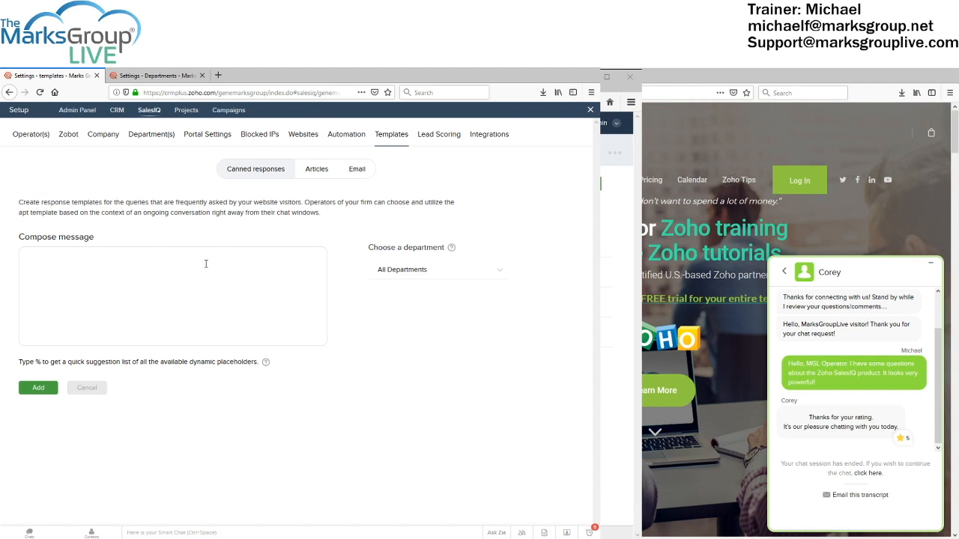
Save a 'Hey, %visitor.name%' CRM-questions canned greeting, then delete it again
type("Thanks for being in touc")
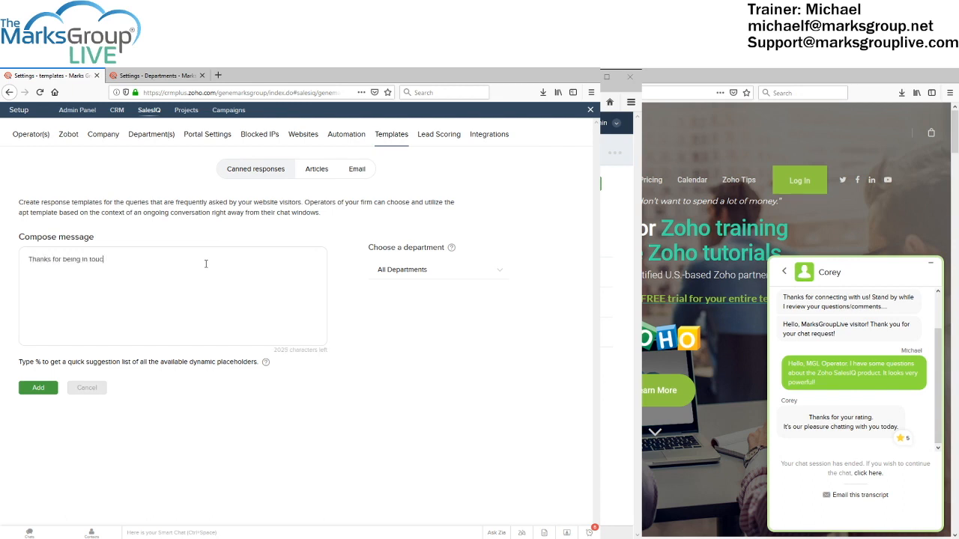
type("h with us for your CRM questions!")
left_click(34, 391)
type("Hey, ")
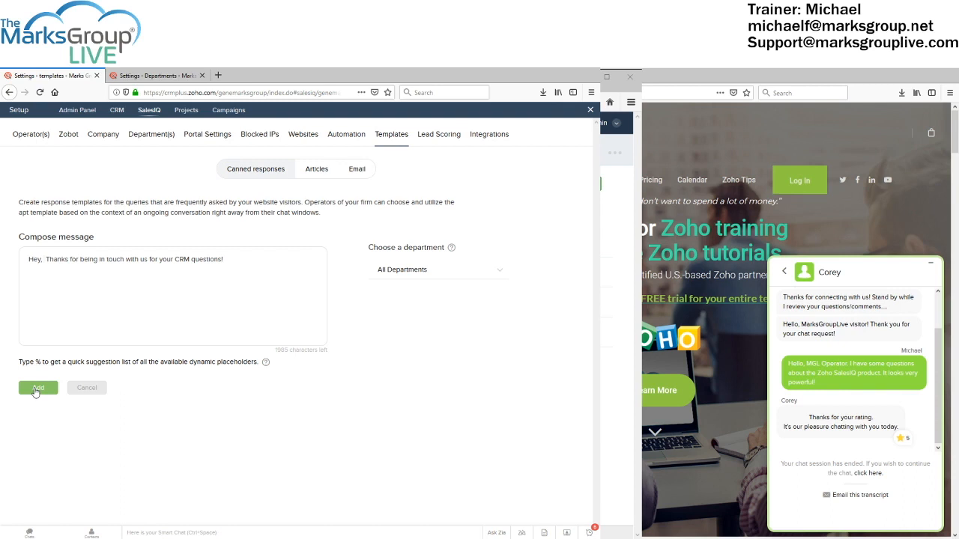
type(" %")
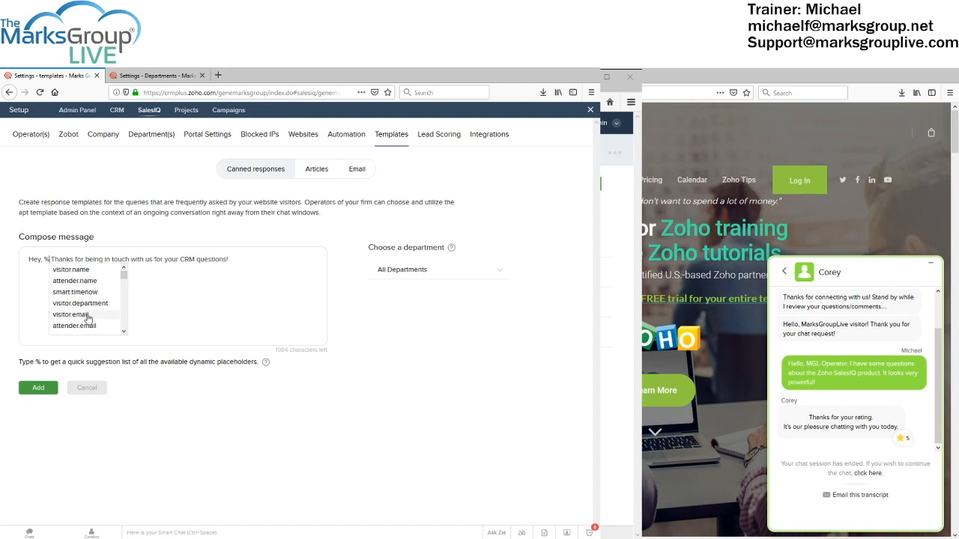
left_click(85, 270)
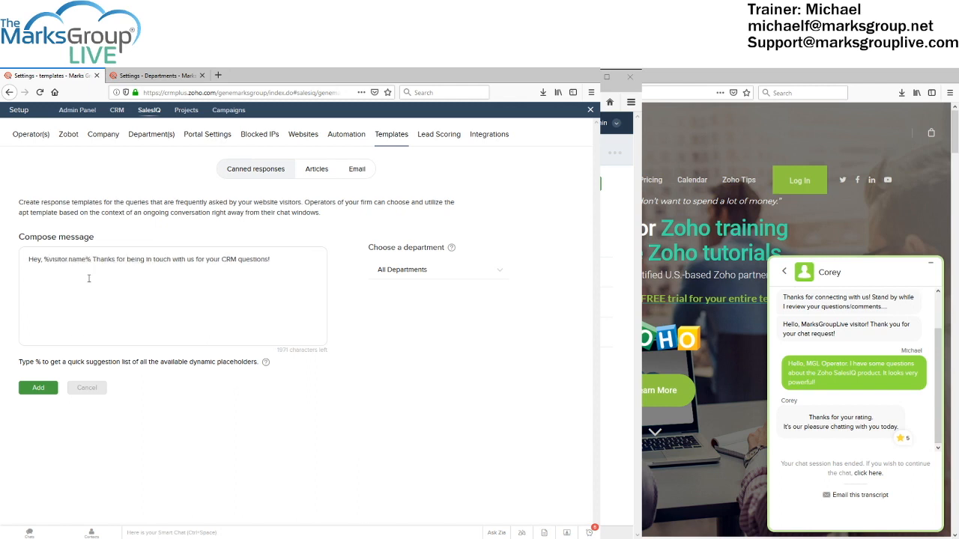
left_click(45, 388)
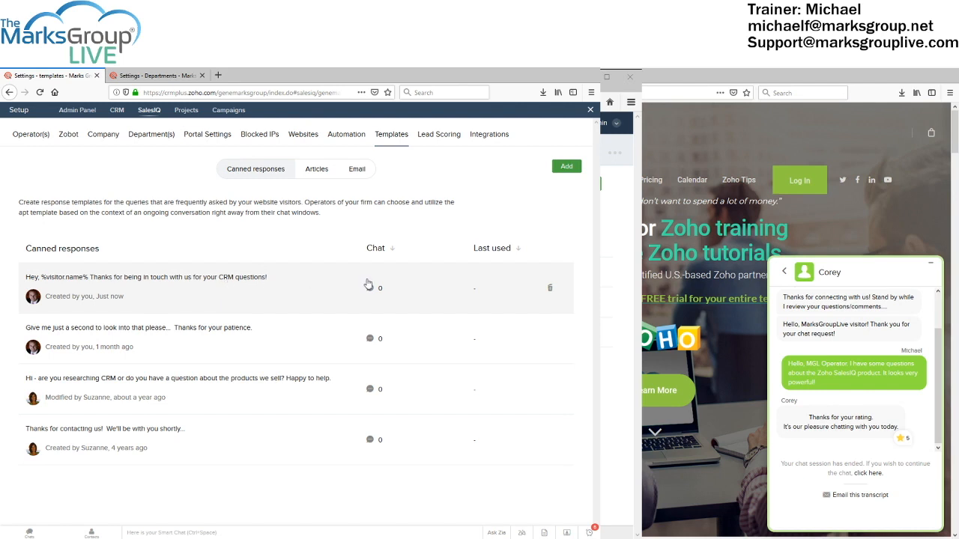
left_click(550, 290)
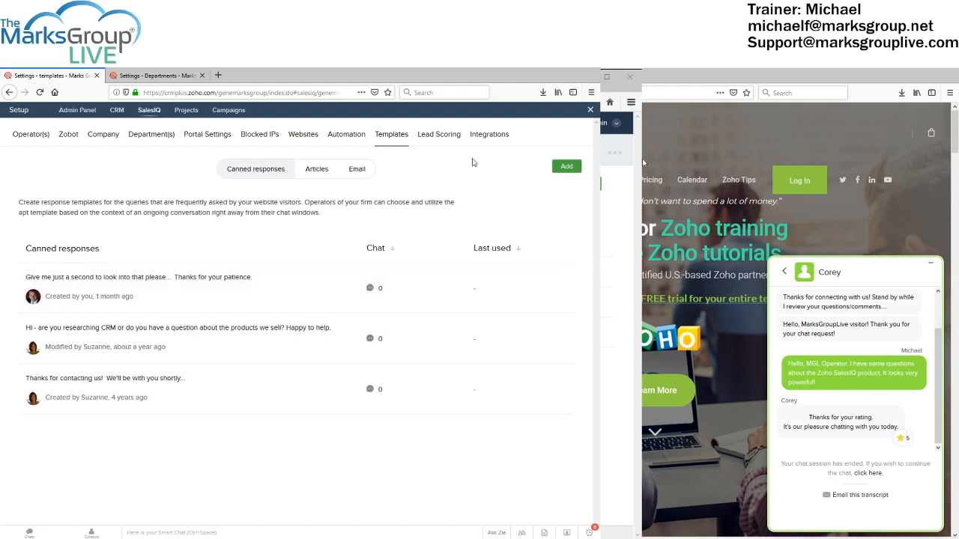
Switch to Lead Scoring to view the 5- and 25-point visit-count rules
left_click(440, 135)
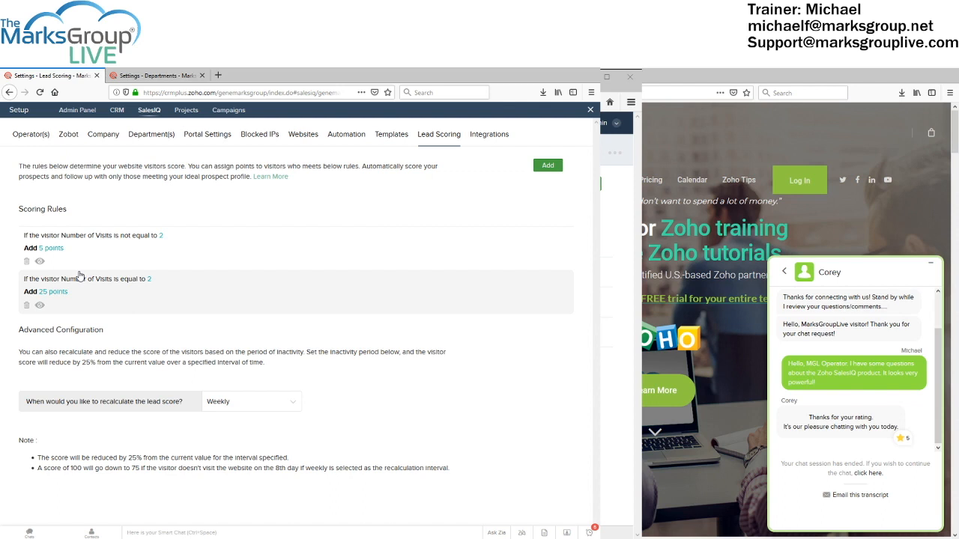
Start a new lead scoring rule to bring up its blank condition dialog
left_click(546, 166)
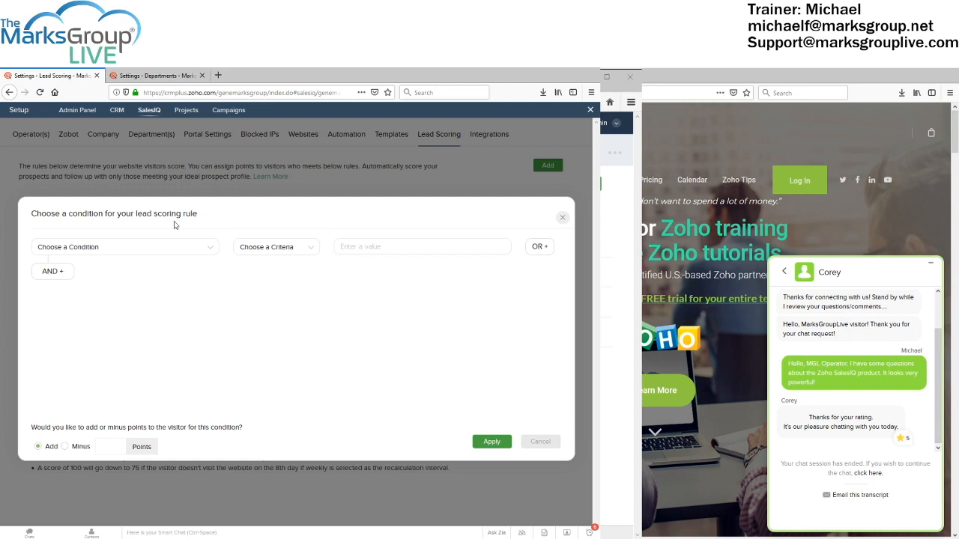
Set the rule's first condition to Operating System equal to Linux
left_click(124, 250)
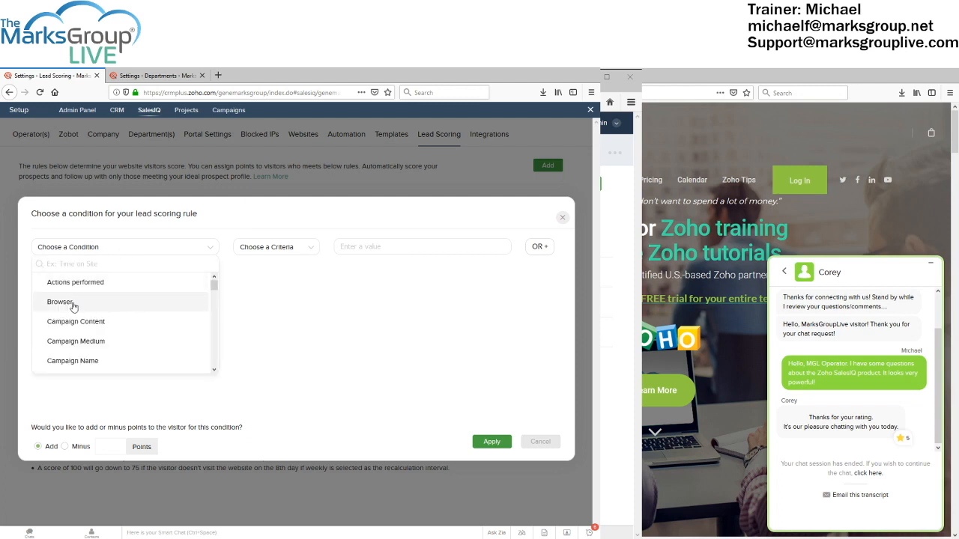
scroll(73, 306, "down", 5)
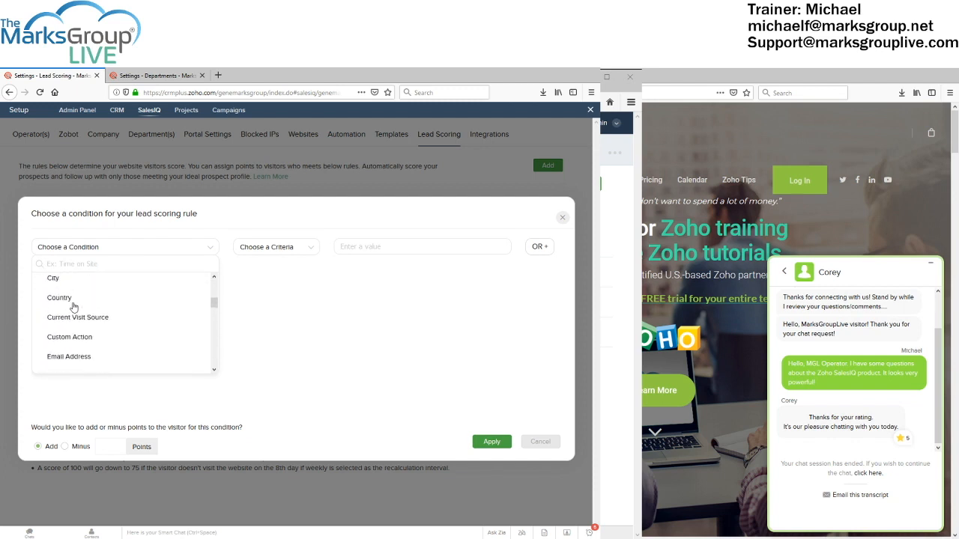
scroll(73, 307, "up", 1)
scroll(72, 306, "down", 3)
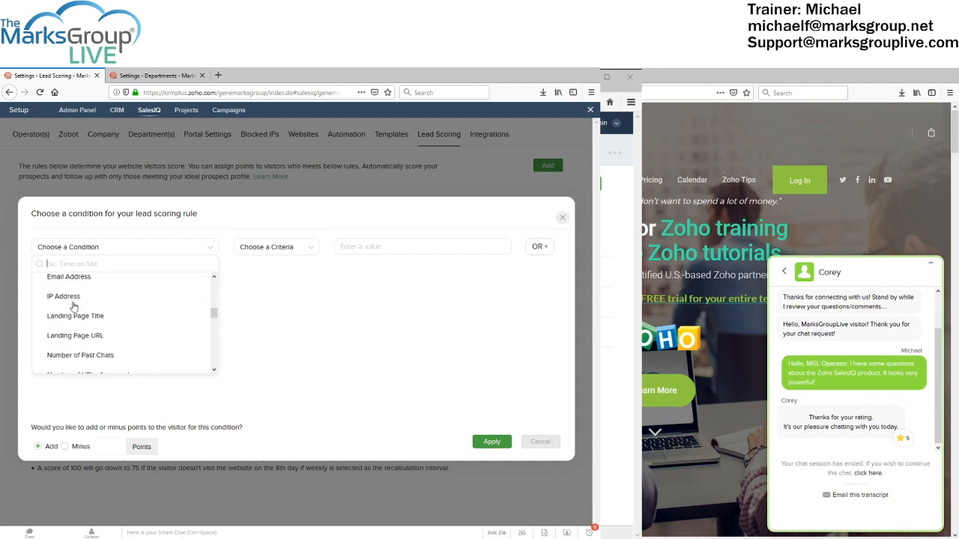
scroll(73, 306, "down", 5)
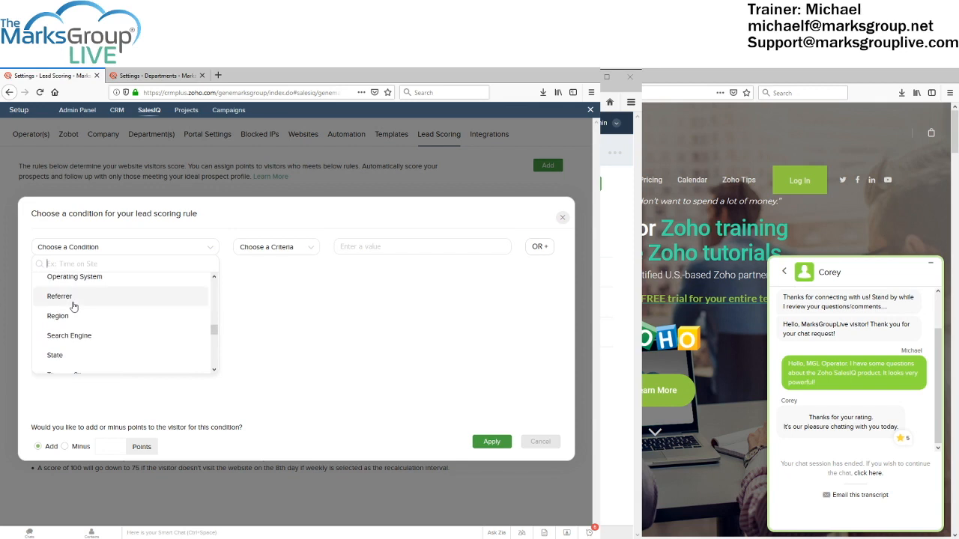
scroll(73, 307, "down", 2)
scroll(72, 307, "up", 4)
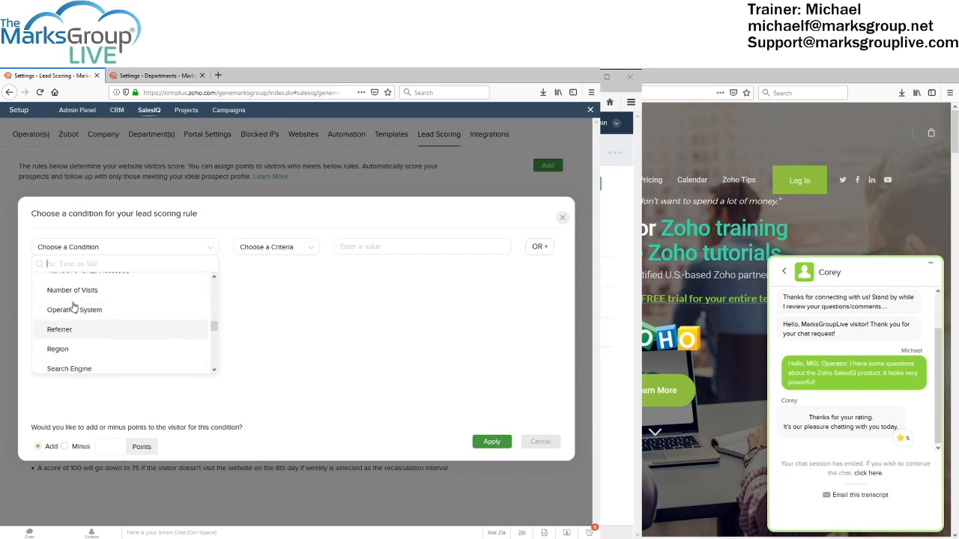
scroll(73, 306, "up", 1)
left_click(86, 320)
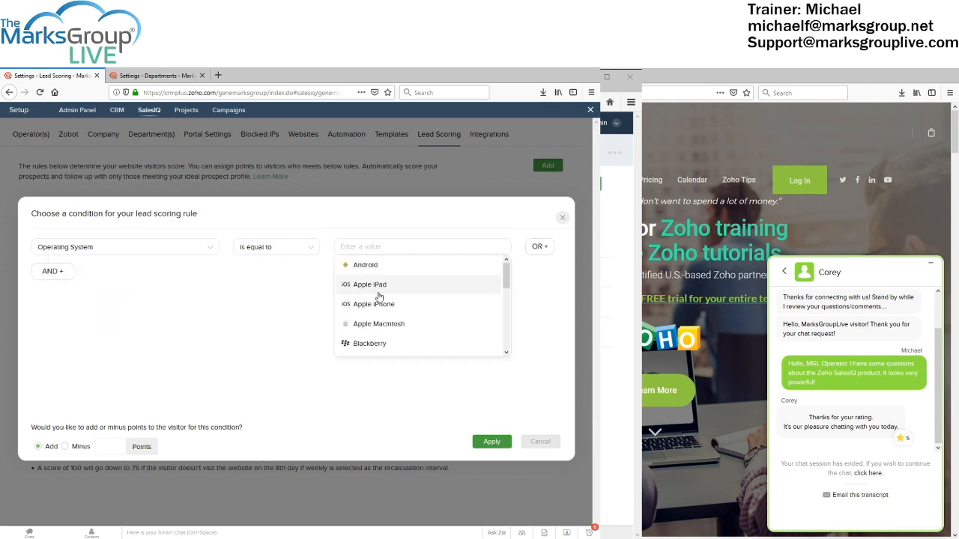
scroll(371, 319, "down", 1)
left_click(376, 328)
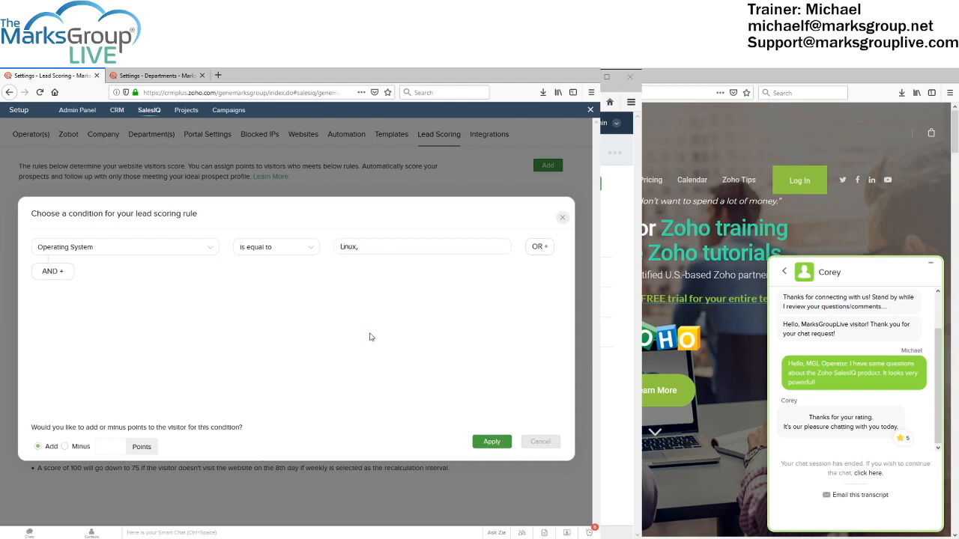
Add an AND condition State = ME, award 15 points, and apply the rule
left_click(51, 271)
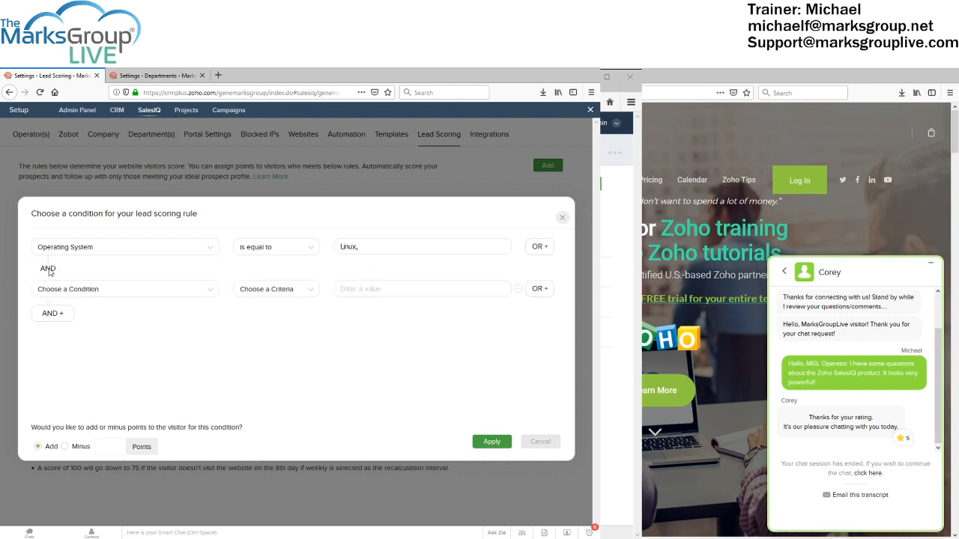
left_click(102, 297)
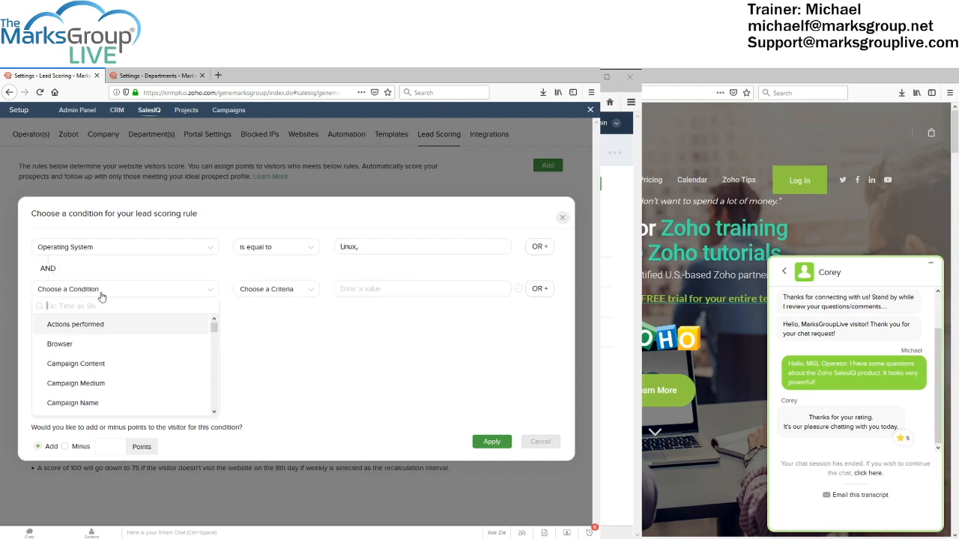
scroll(102, 351, "down", 1)
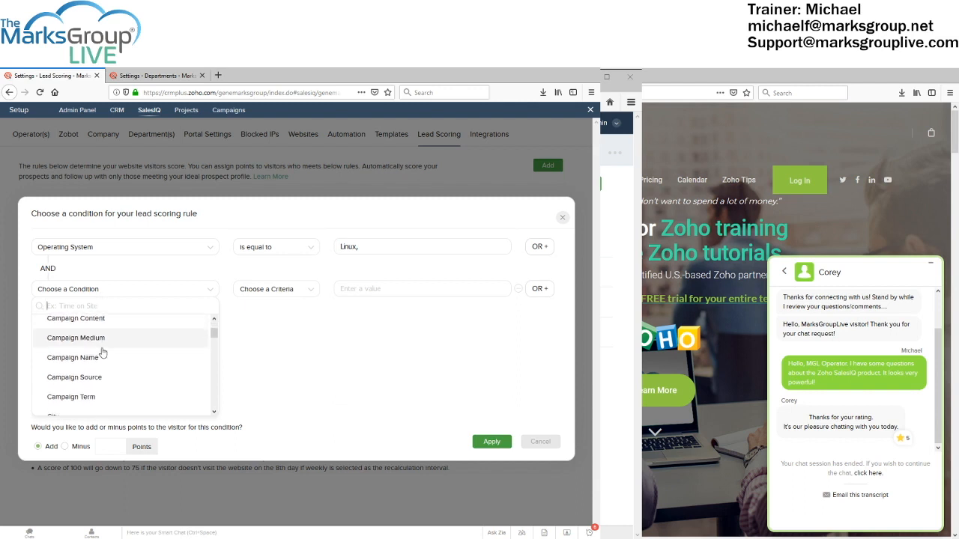
scroll(102, 353, "down", 8)
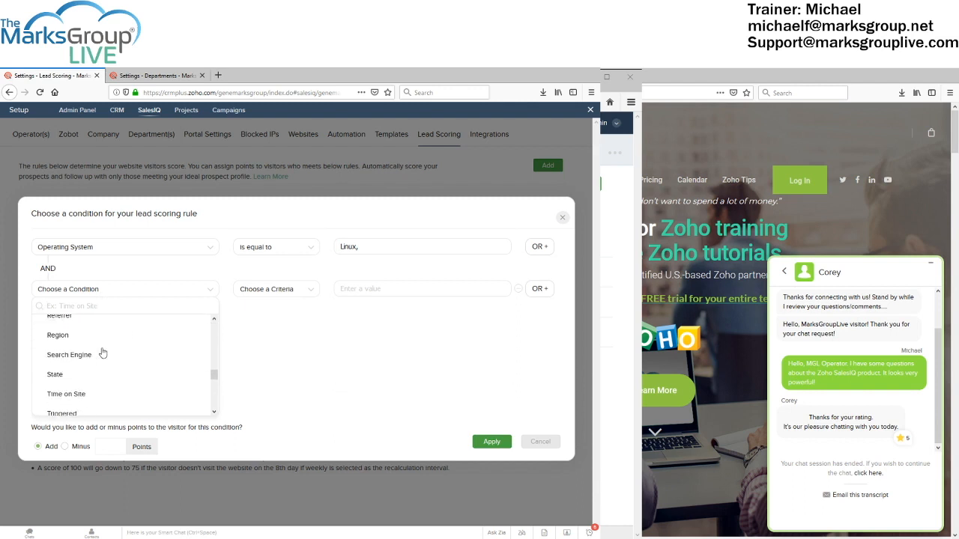
scroll(102, 352, "down", 3)
scroll(64, 352, "up", 3)
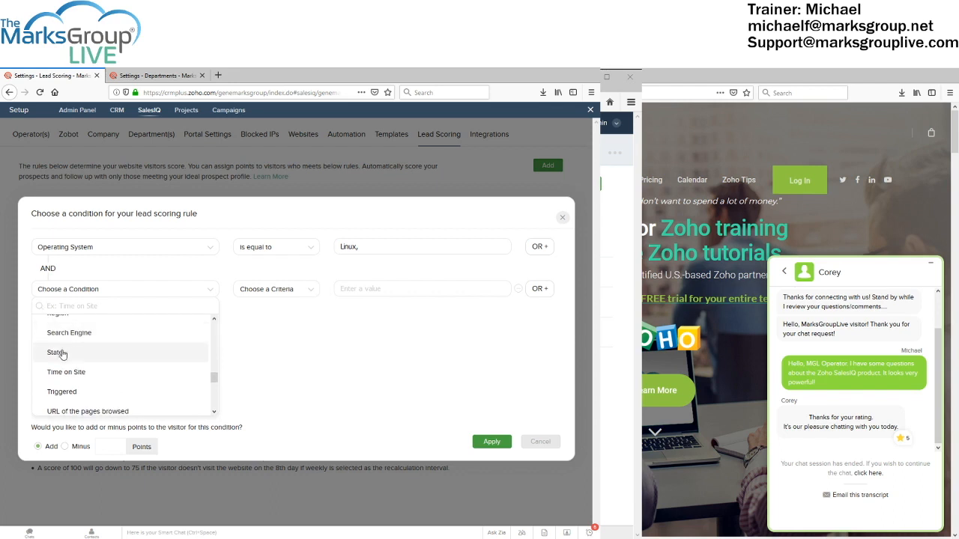
left_click(57, 352)
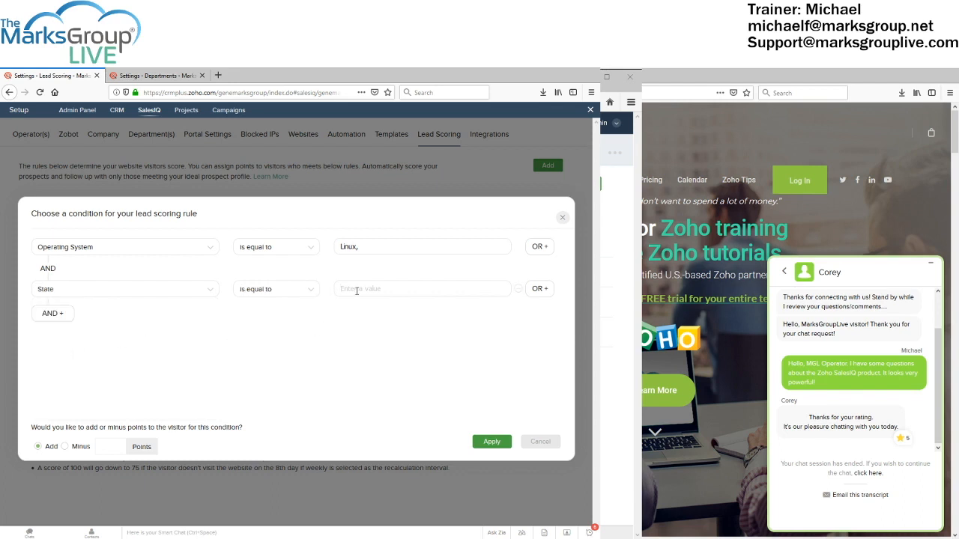
type("ME")
left_click(100, 447)
type("15")
left_click(491, 443)
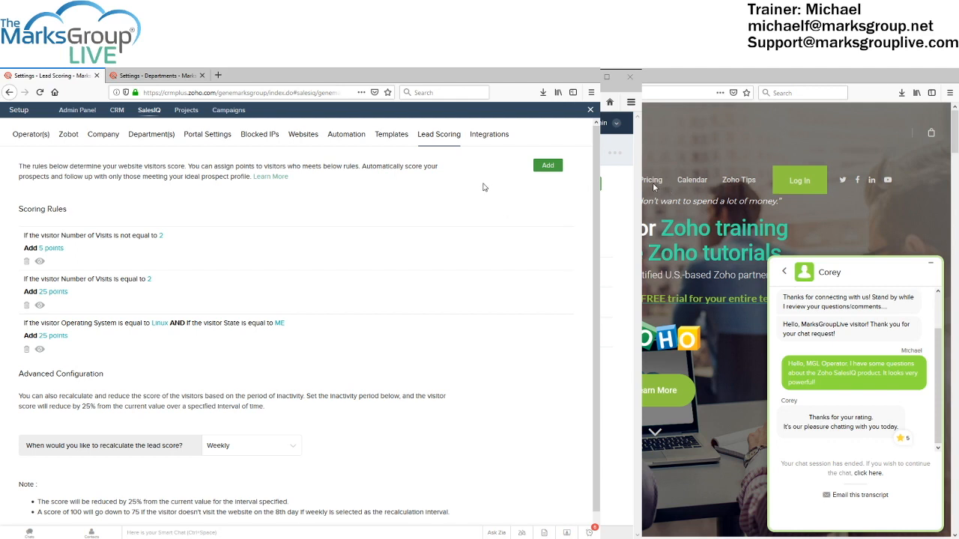
left_click(546, 166)
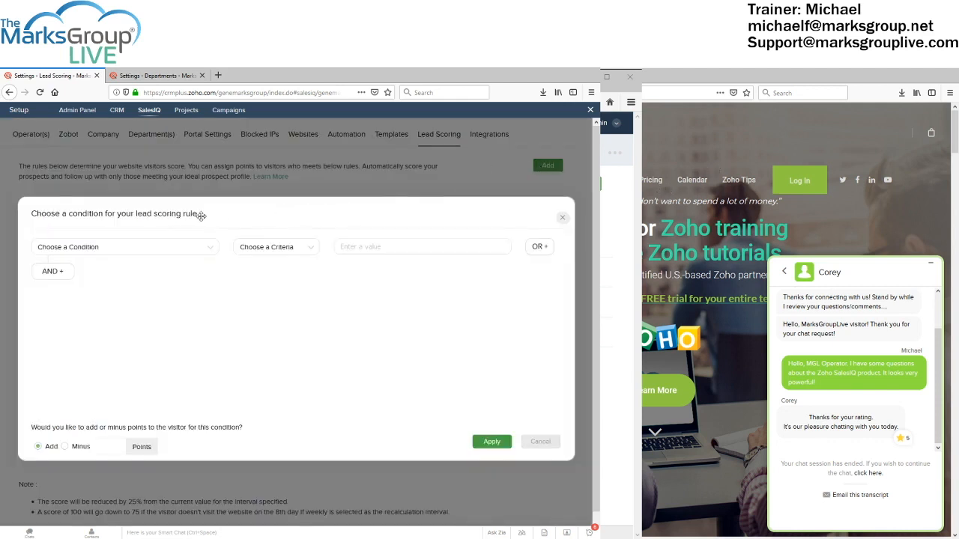
Set the rule condition to Country equal to Russian Federation
left_click(118, 250)
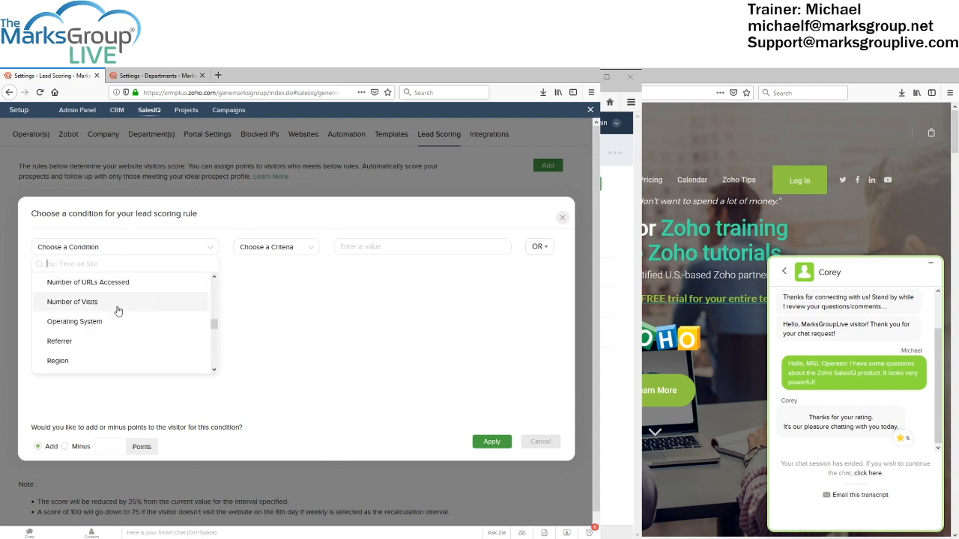
scroll(118, 310, "down", 2)
scroll(118, 319, "up", 3)
scroll(118, 319, "up", 3)
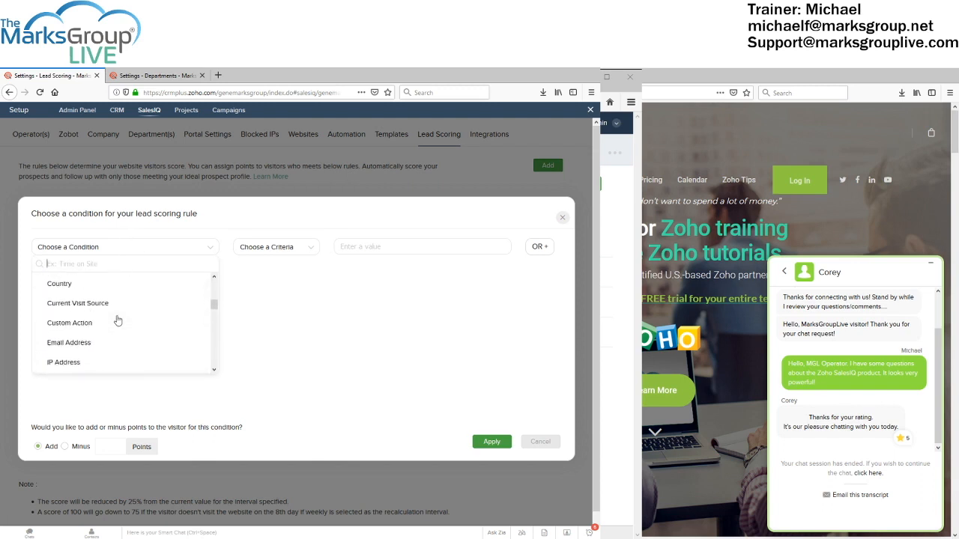
left_click(98, 306)
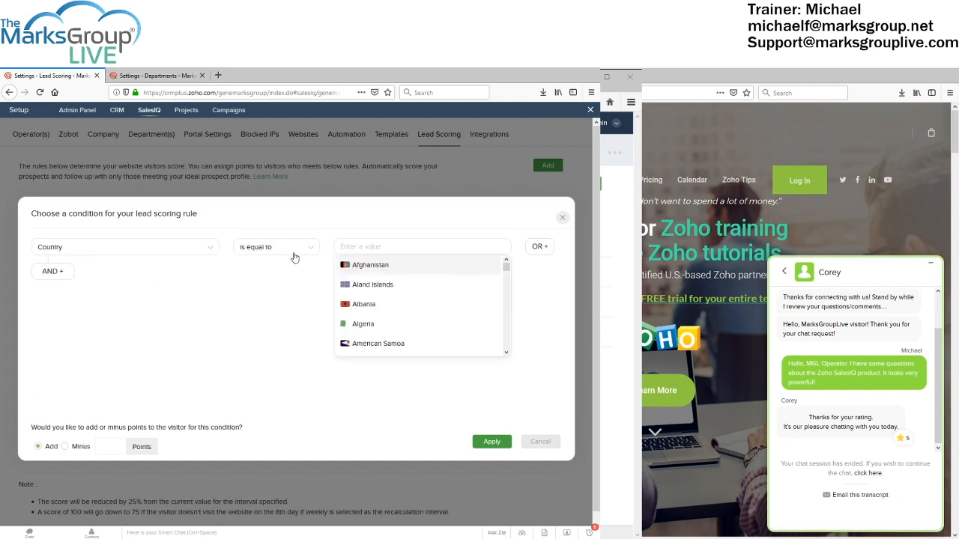
scroll(378, 314, "down", 5)
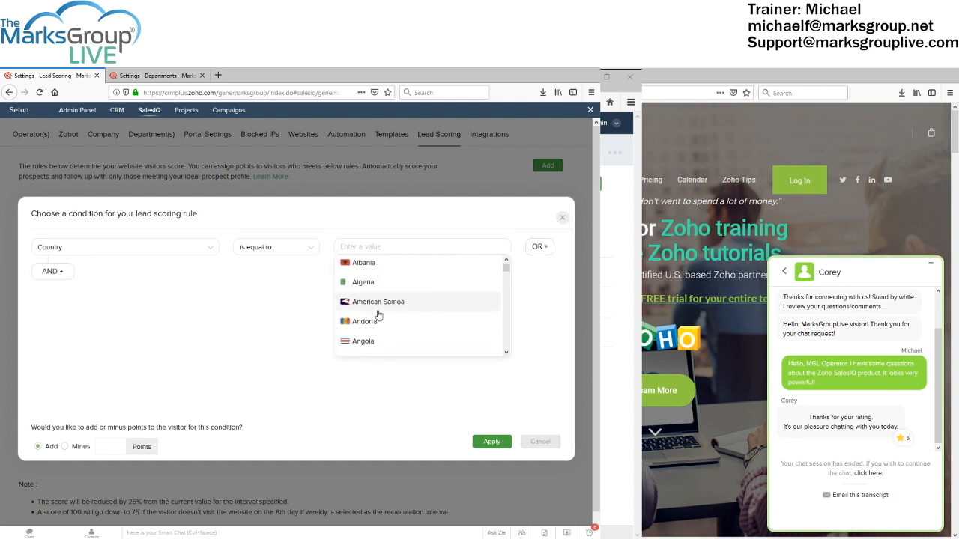
scroll(378, 285, "down", 5)
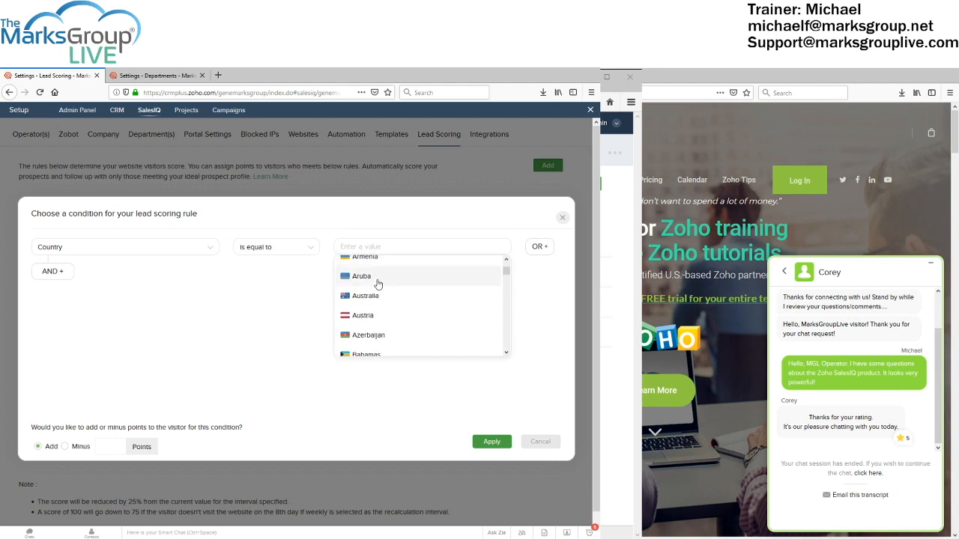
scroll(376, 288, "down", 5)
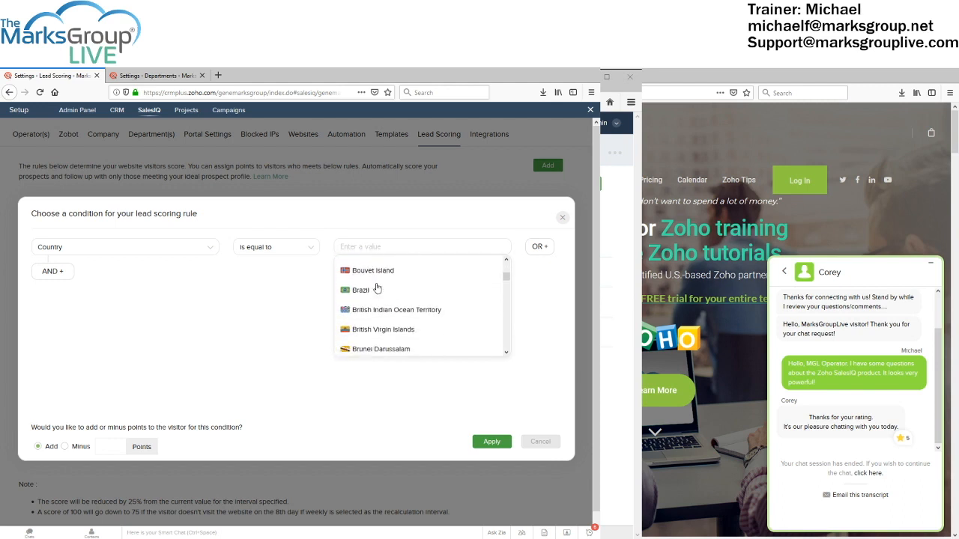
scroll(377, 287, "down", 5)
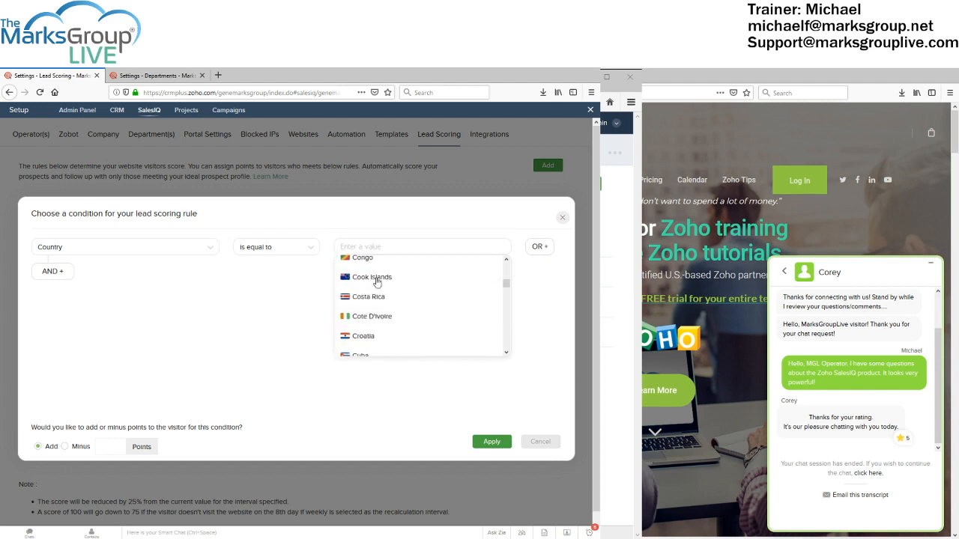
scroll(376, 284, "up", 5)
scroll(377, 283, "up", 10)
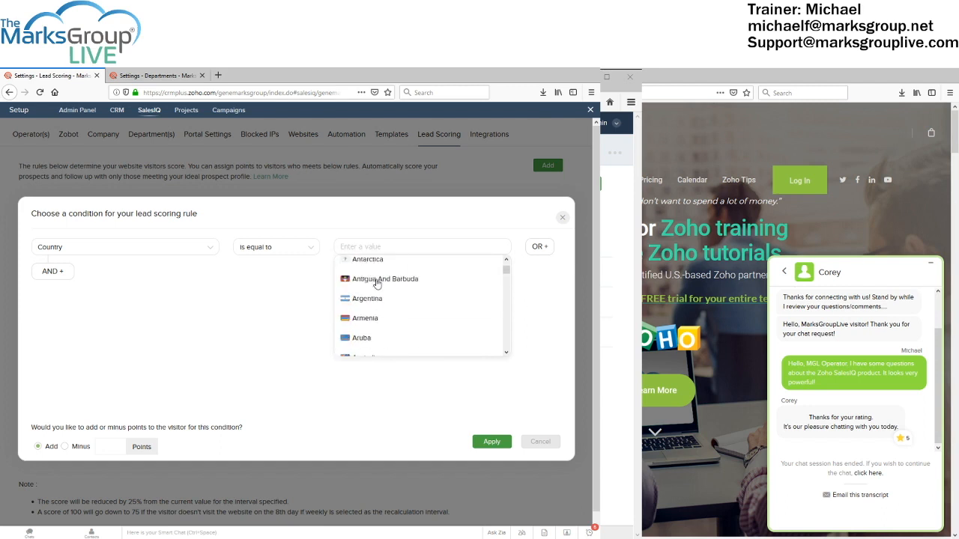
scroll(378, 284, "down", 20)
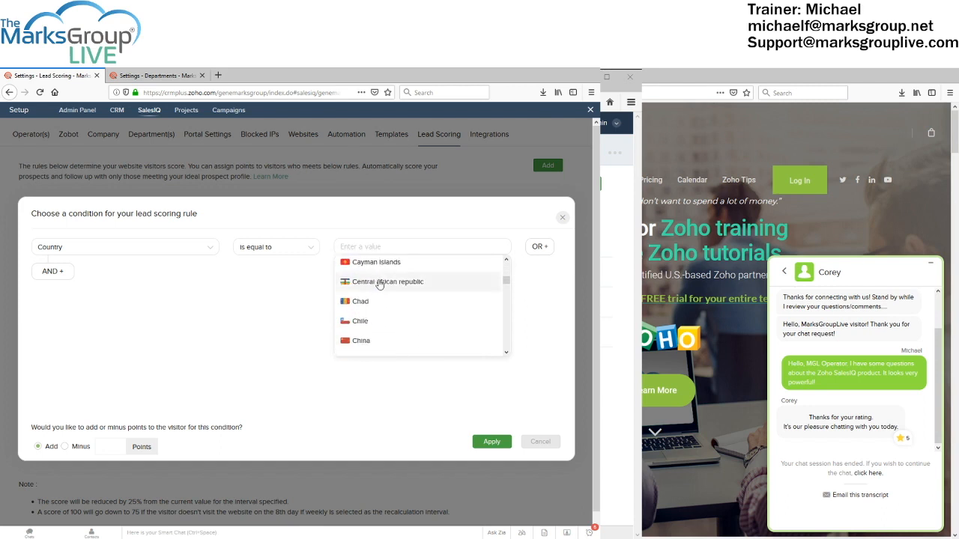
scroll(378, 284, "down", 20)
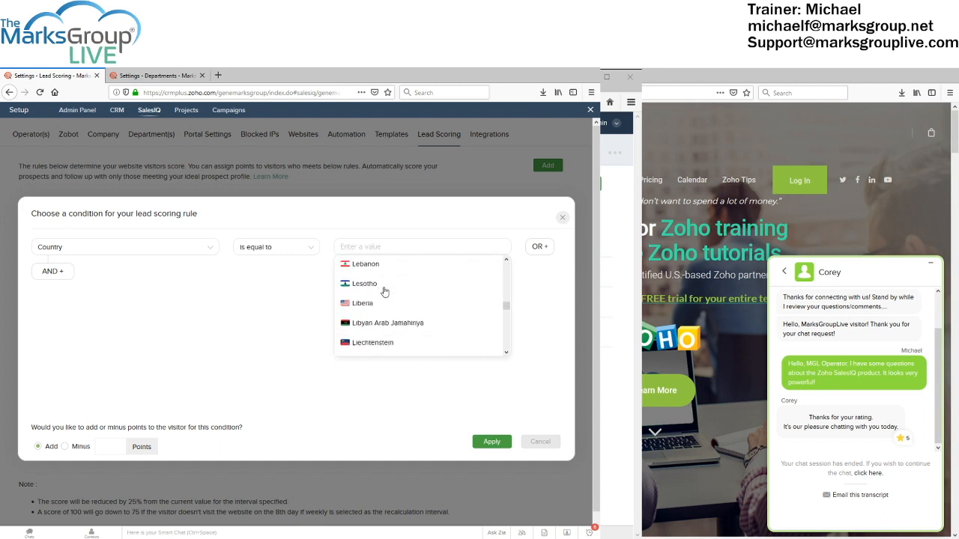
scroll(387, 298, "down", 15)
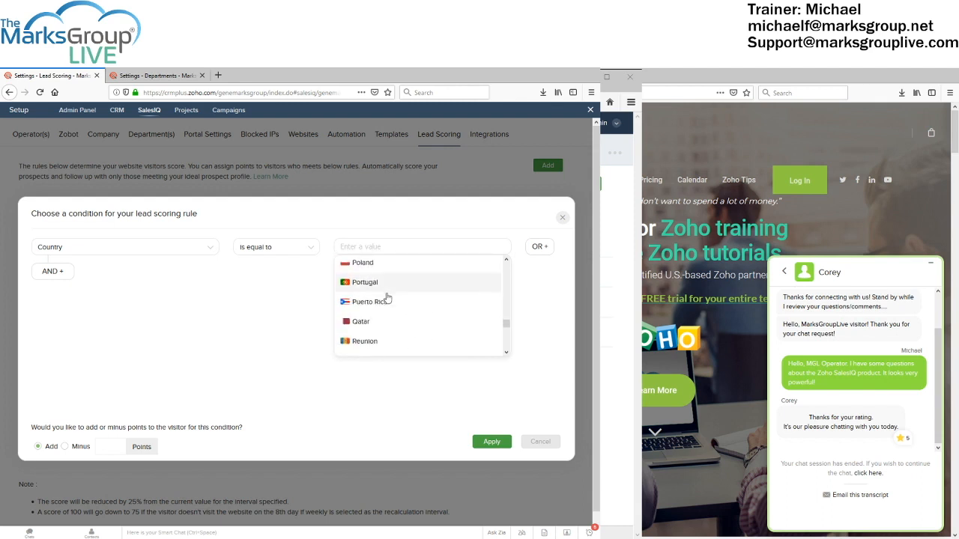
scroll(387, 297, "up", 6)
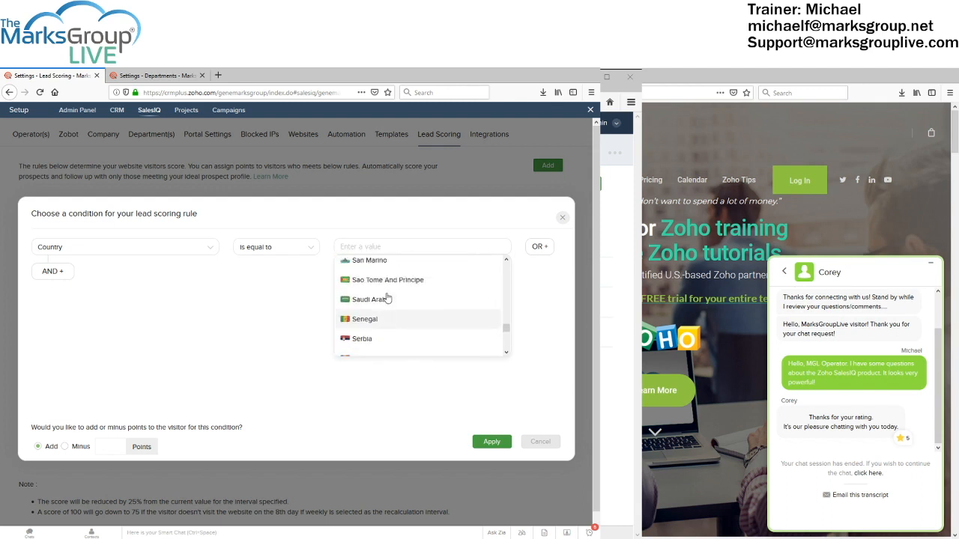
scroll(388, 297, "up", 3)
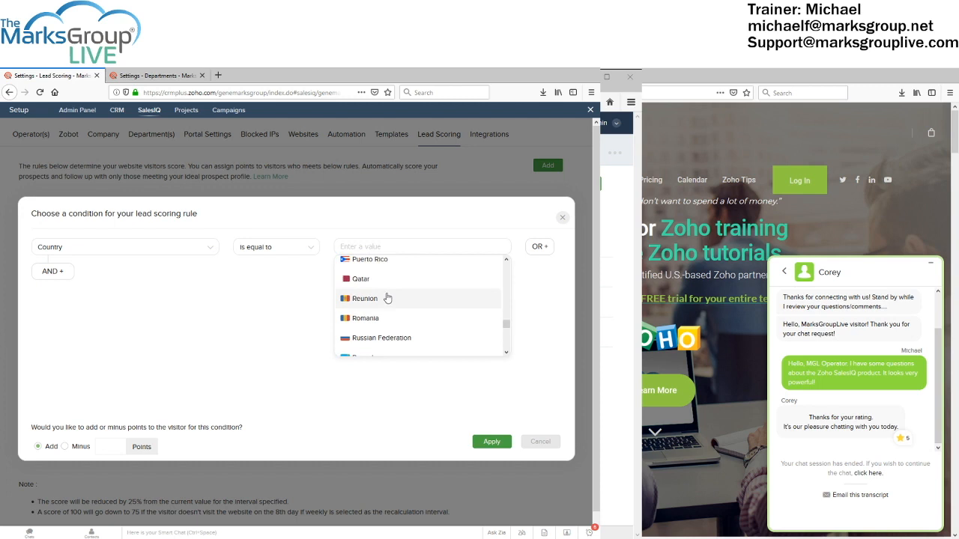
left_click(386, 344)
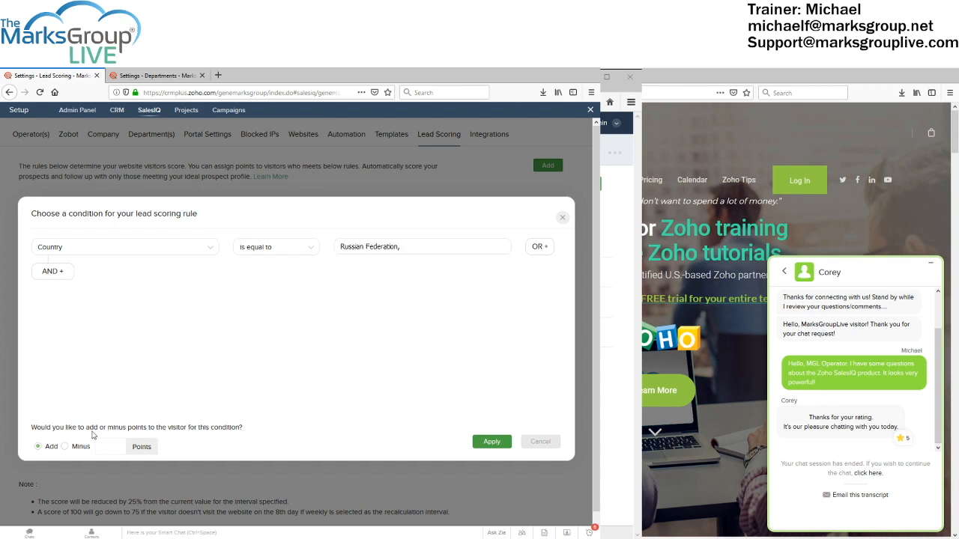
Make the rule subtract 10 points and apply it
left_click(71, 449)
left_click(108, 447)
type("10")
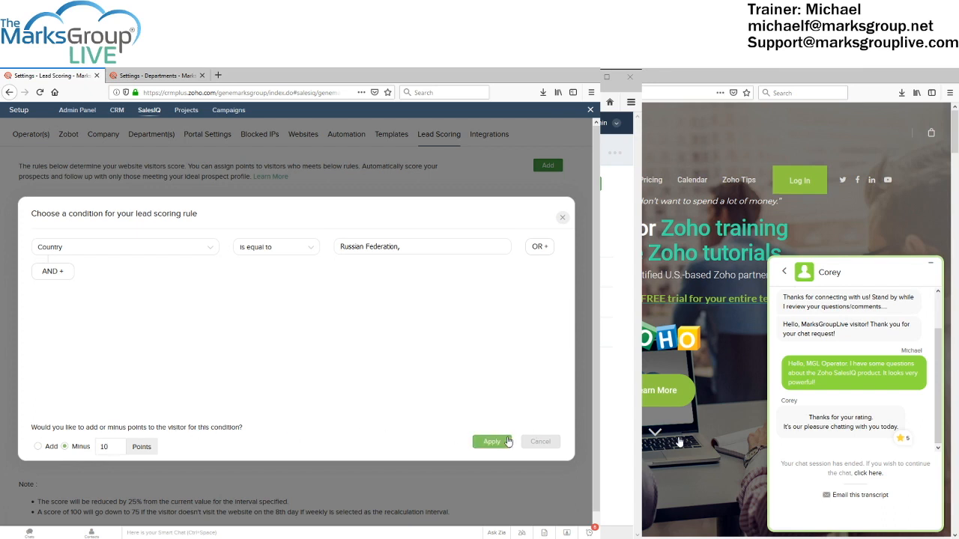
left_click(498, 443)
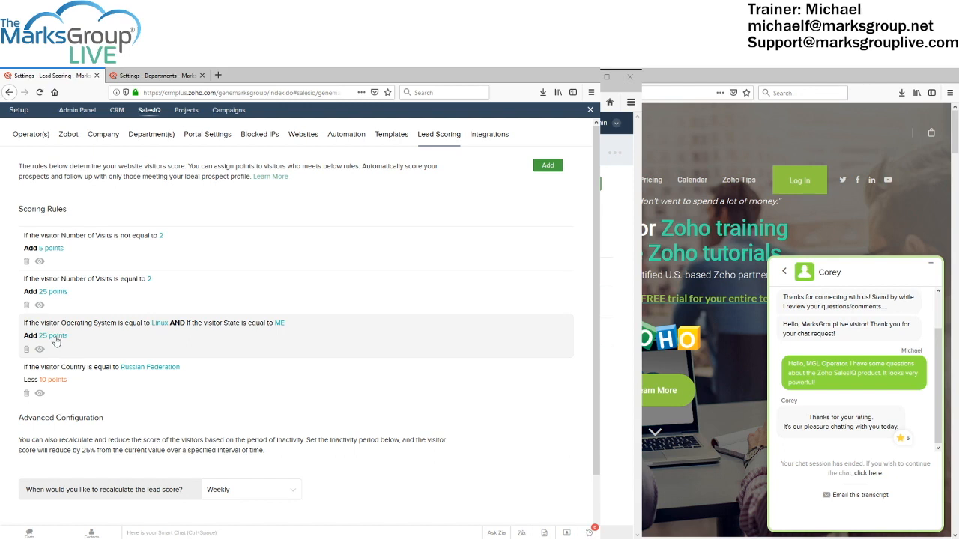
Delete the Russian Federation and Linux/ME scoring rules, confirming each deletion
left_click(27, 394)
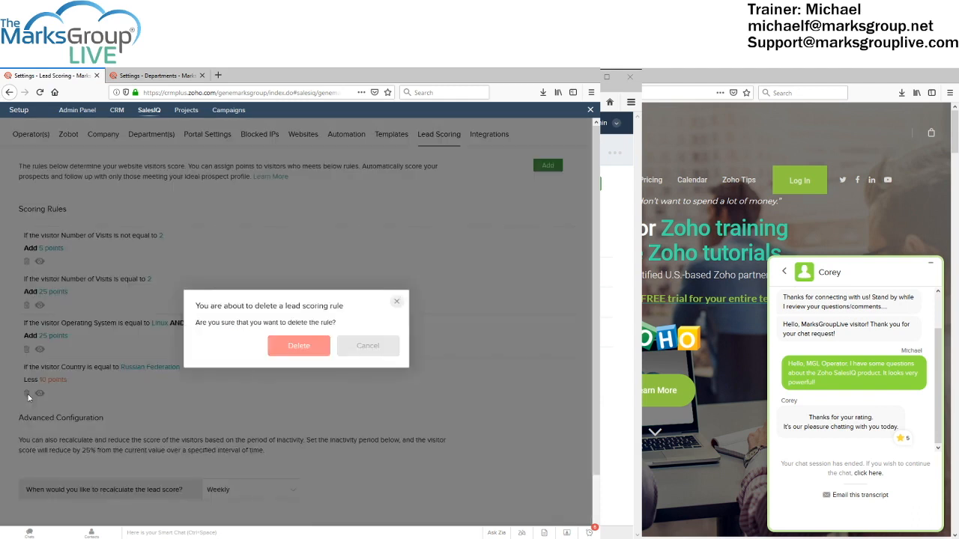
left_click(299, 346)
left_click(27, 349)
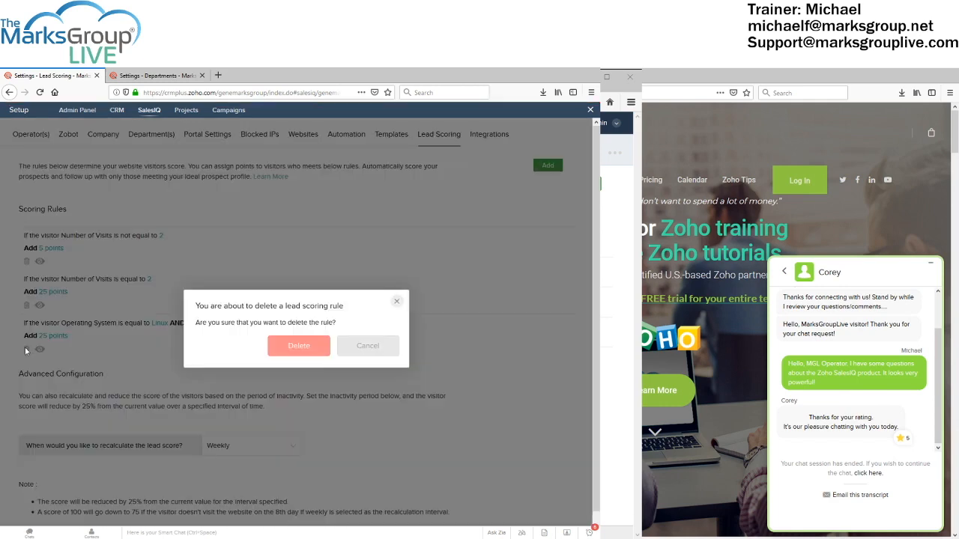
left_click(299, 346)
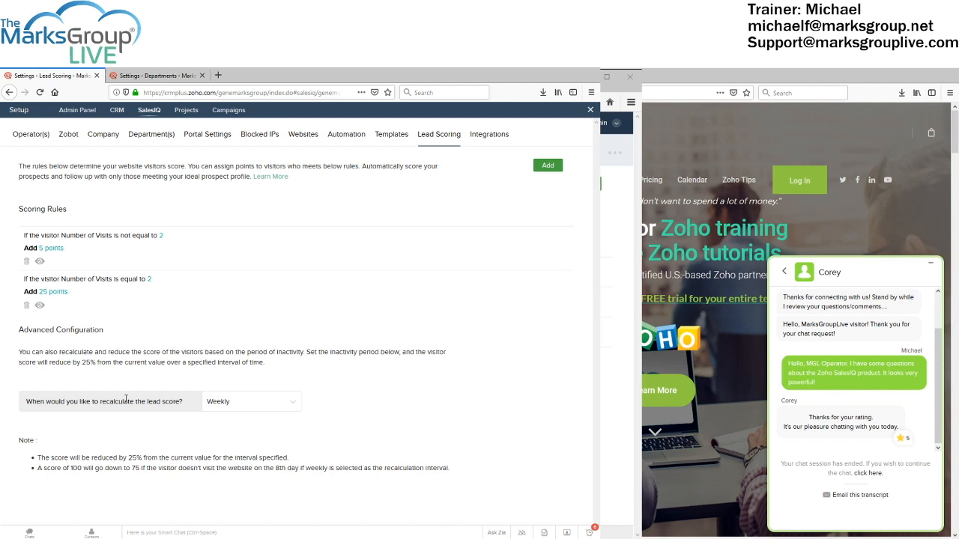
left_click(242, 402)
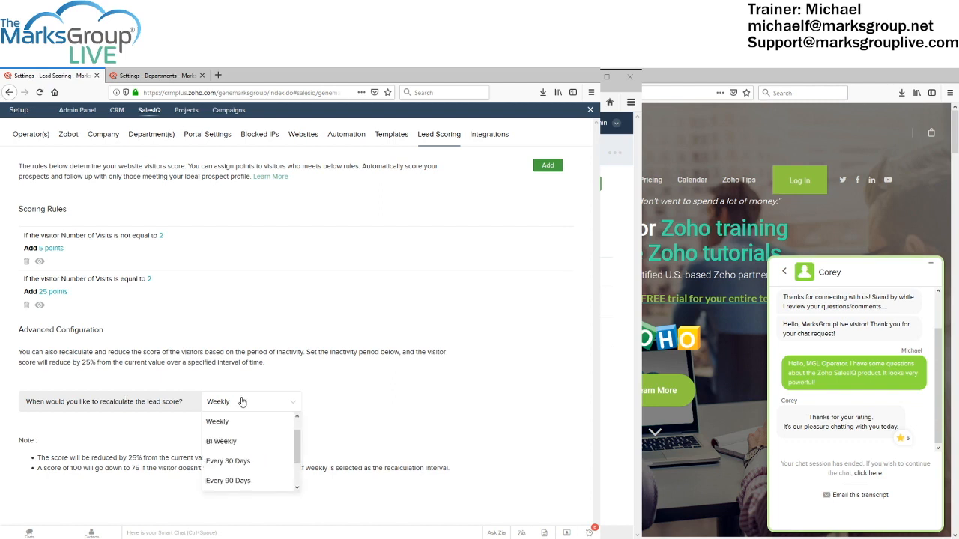
left_click(218, 372)
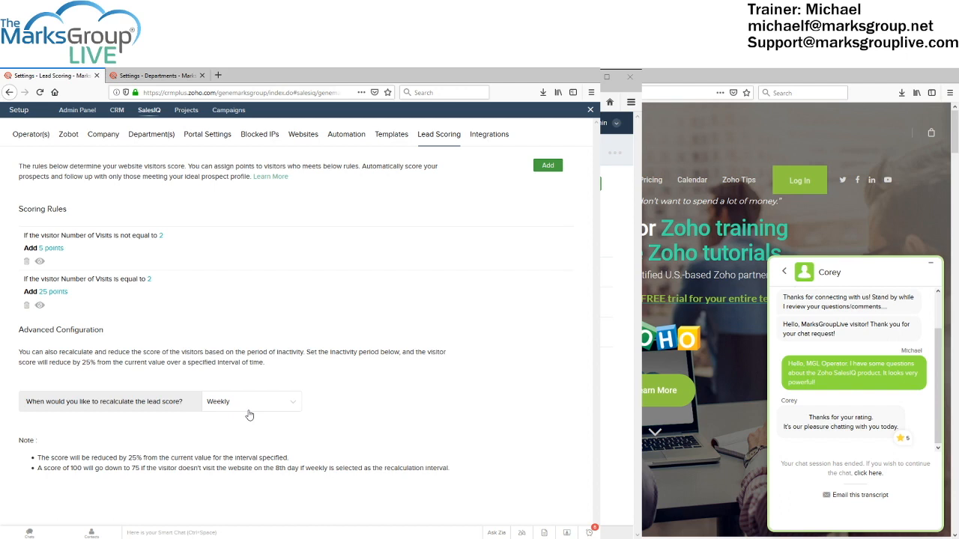
Browse the Integrations add-on cards, then return to Websites listing marksgrouplive and genemarksgroup
left_click(486, 135)
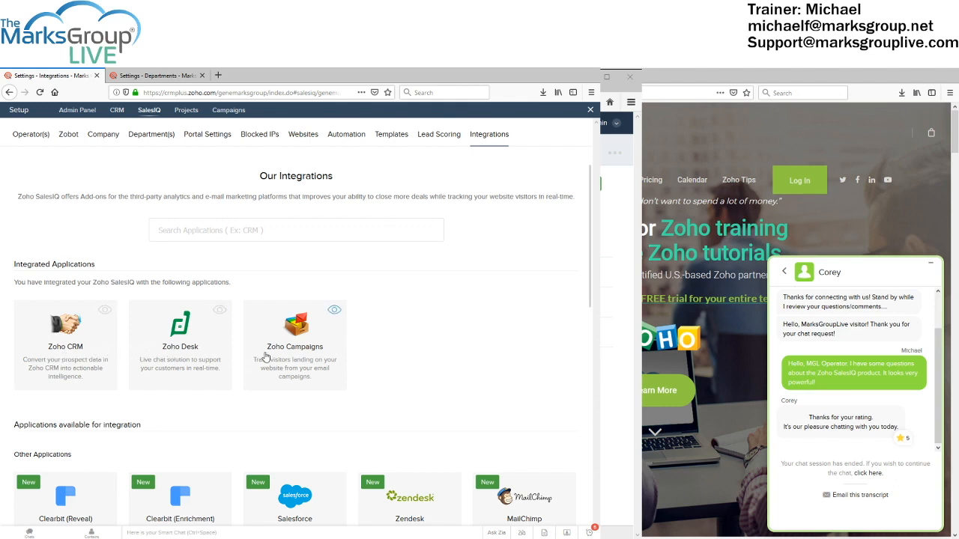
scroll(264, 356, "down", 2)
scroll(265, 357, "down", 2)
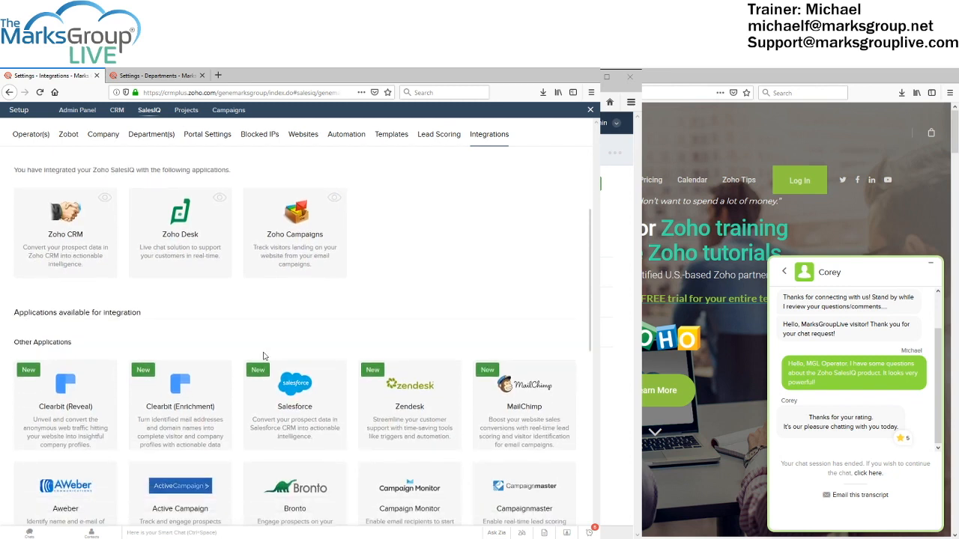
scroll(264, 357, "down", 2)
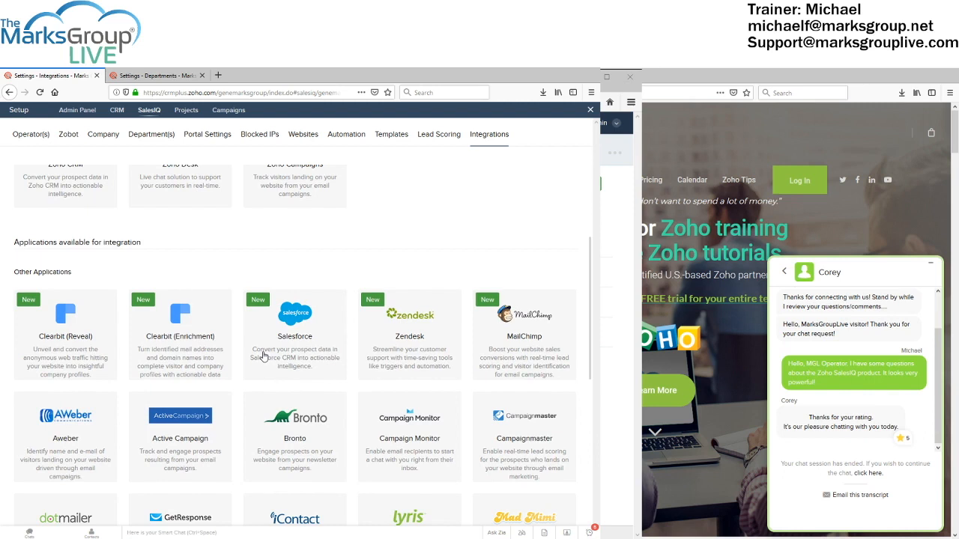
scroll(263, 357, "down", 2)
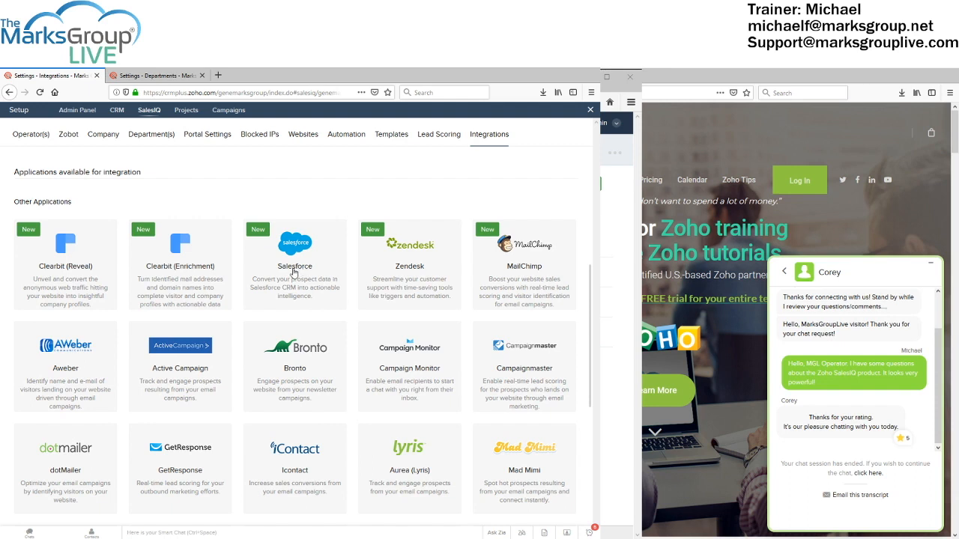
scroll(293, 271, "down", 2)
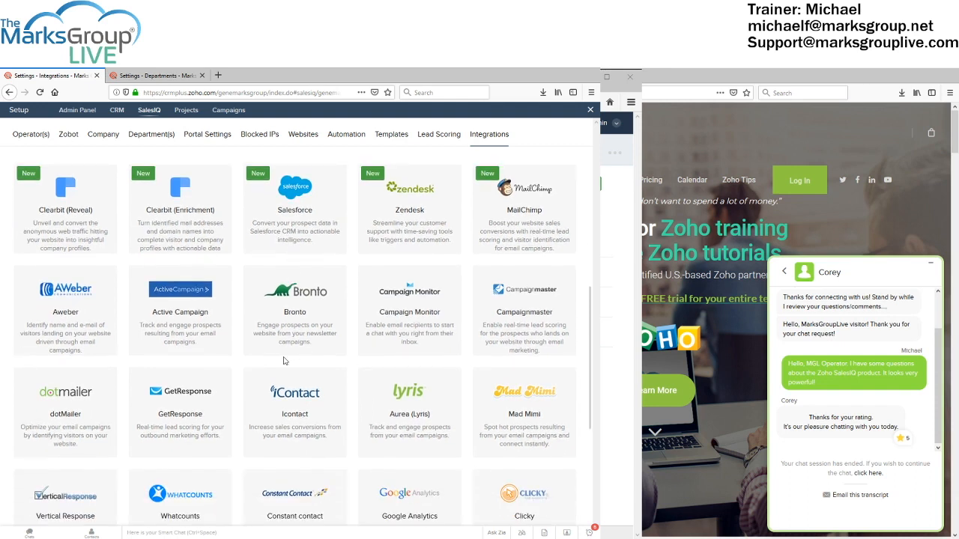
scroll(287, 372, "down", 1)
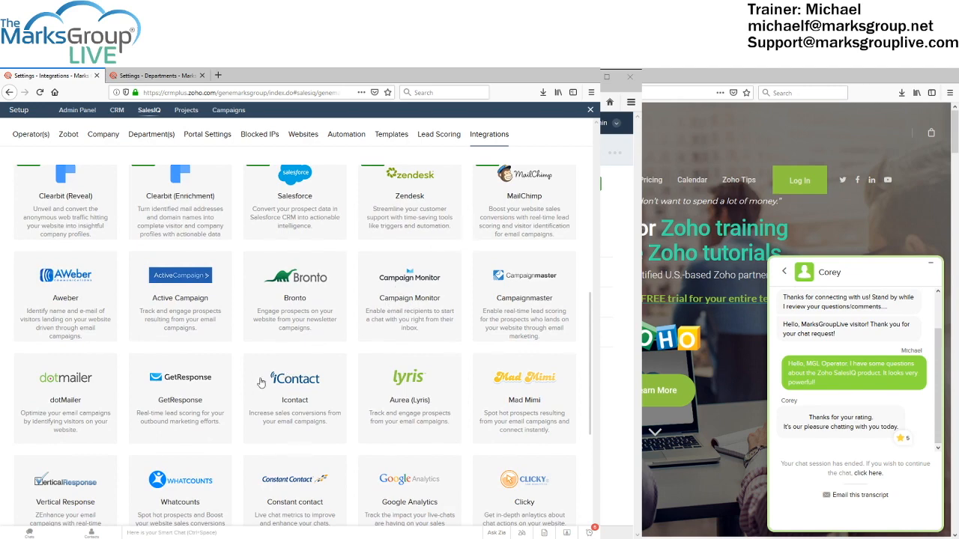
scroll(259, 384, "down", 2)
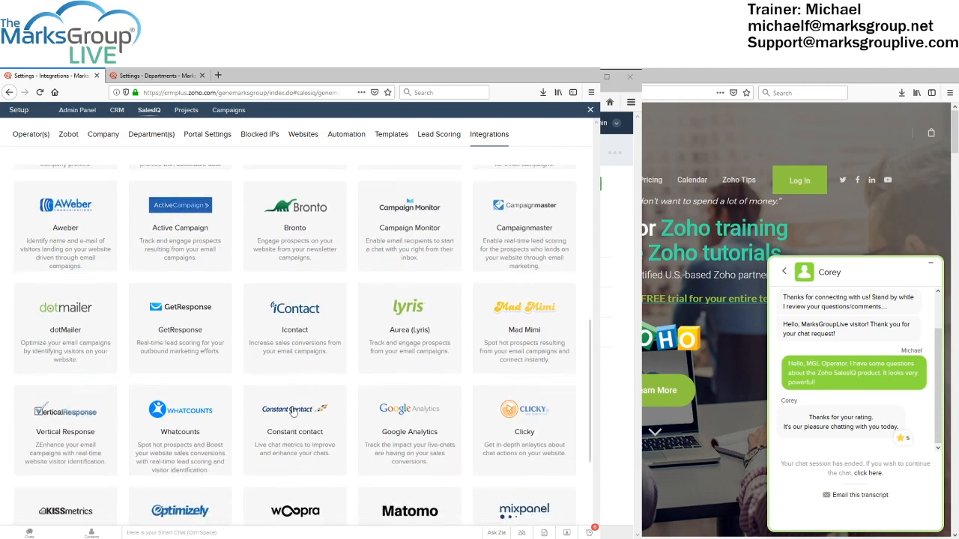
scroll(391, 411, "down", 1)
scroll(391, 412, "down", 3)
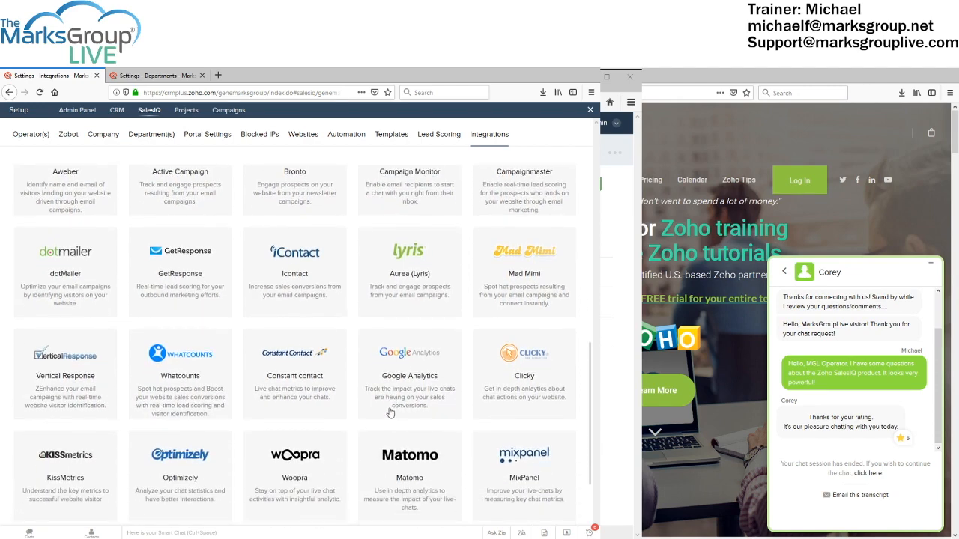
scroll(262, 447, "down", 1)
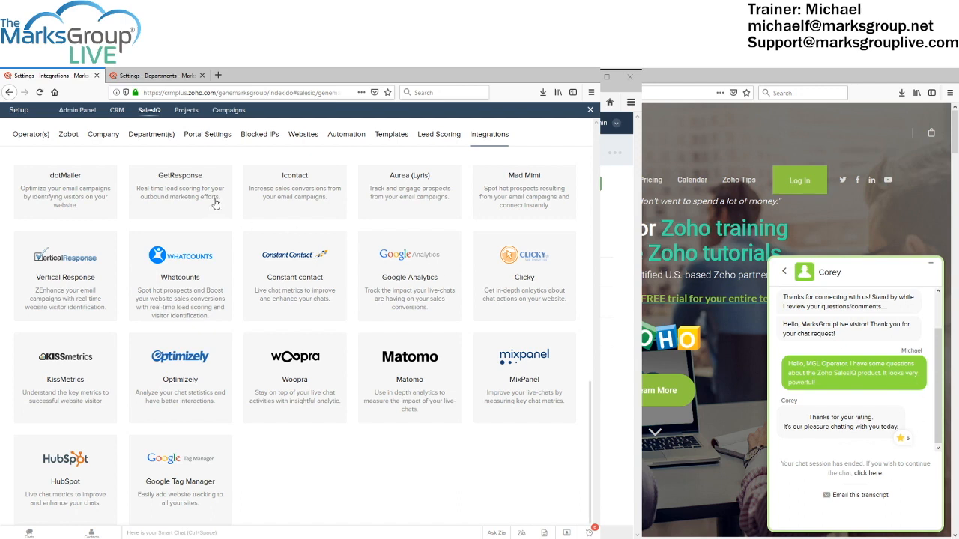
left_click(309, 139)
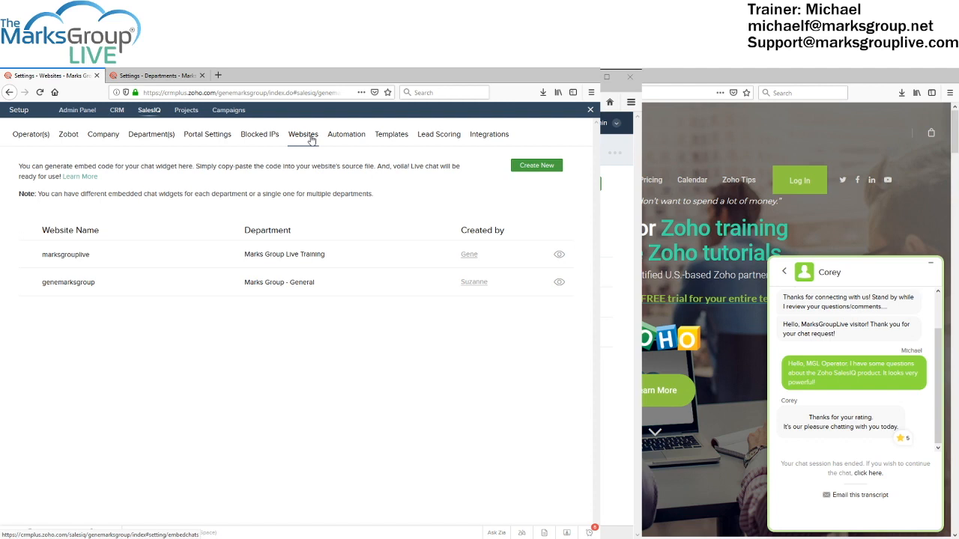
left_click(265, 263)
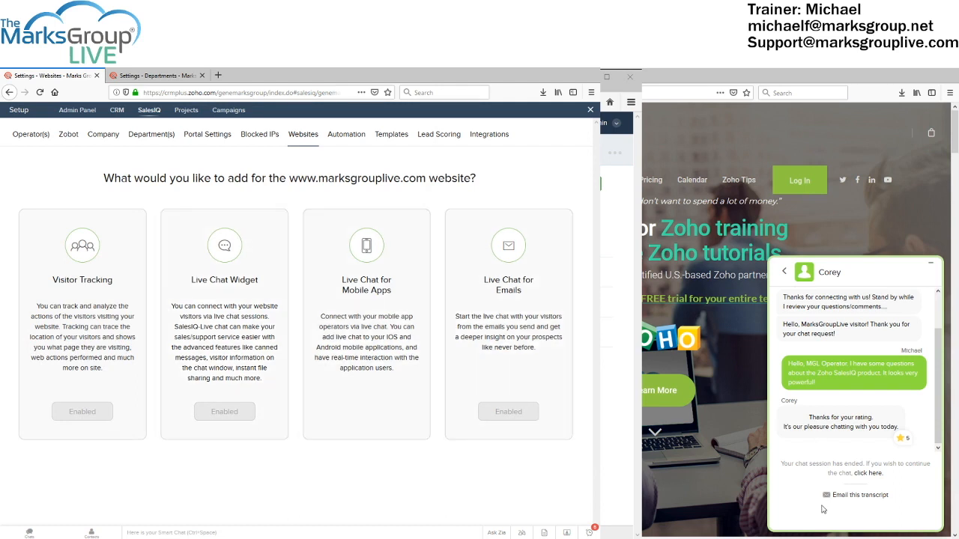
left_click(930, 263)
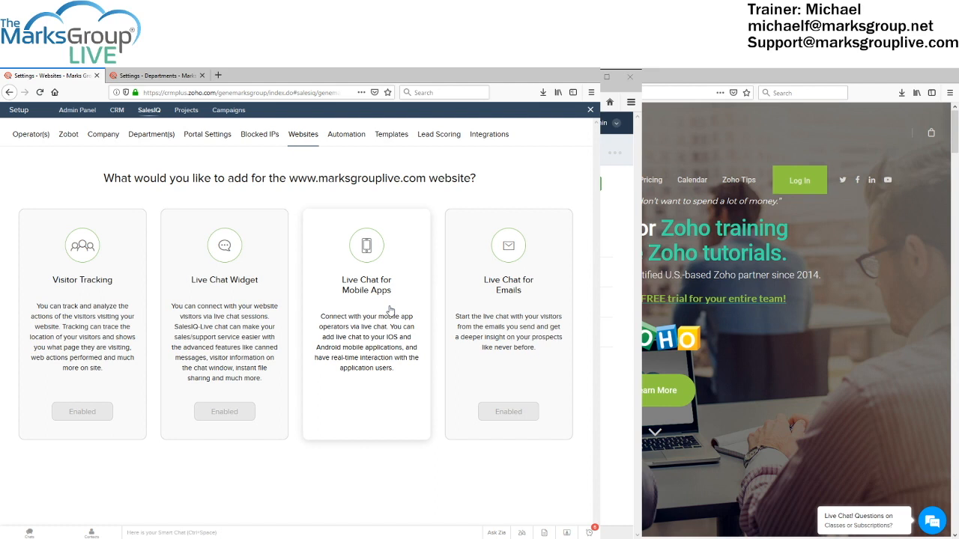
left_click(108, 298)
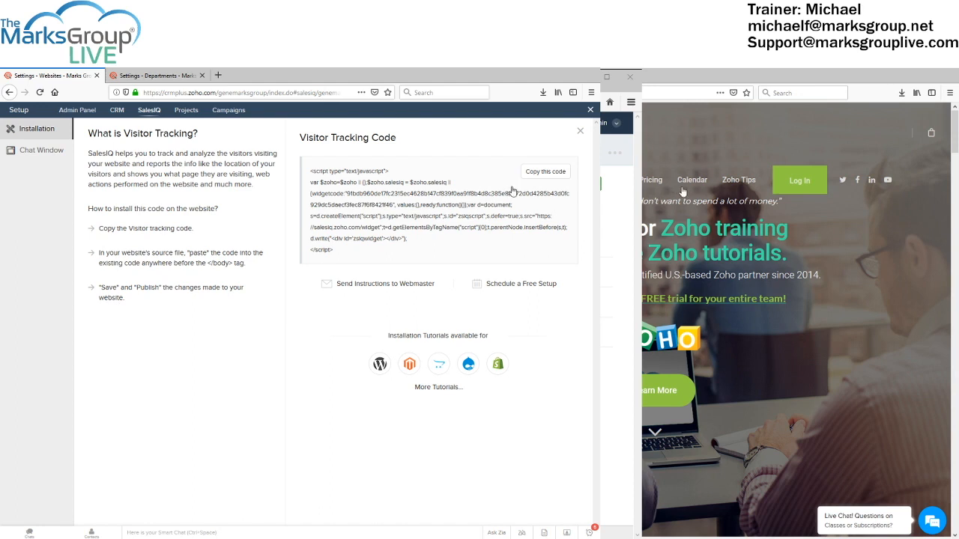
left_click(546, 172)
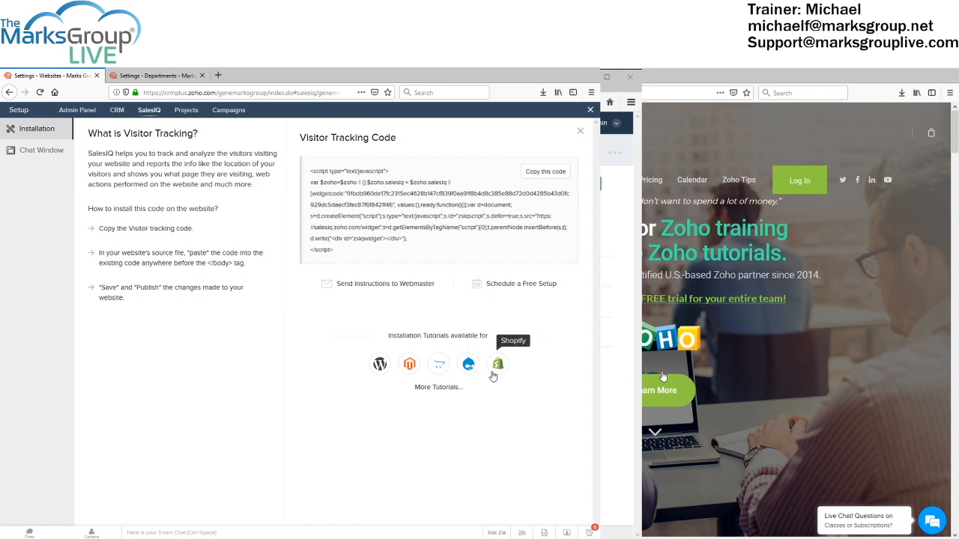
Open More Tutorials and scroll through the platform guides, Blogger through Unbounce
left_click(444, 389)
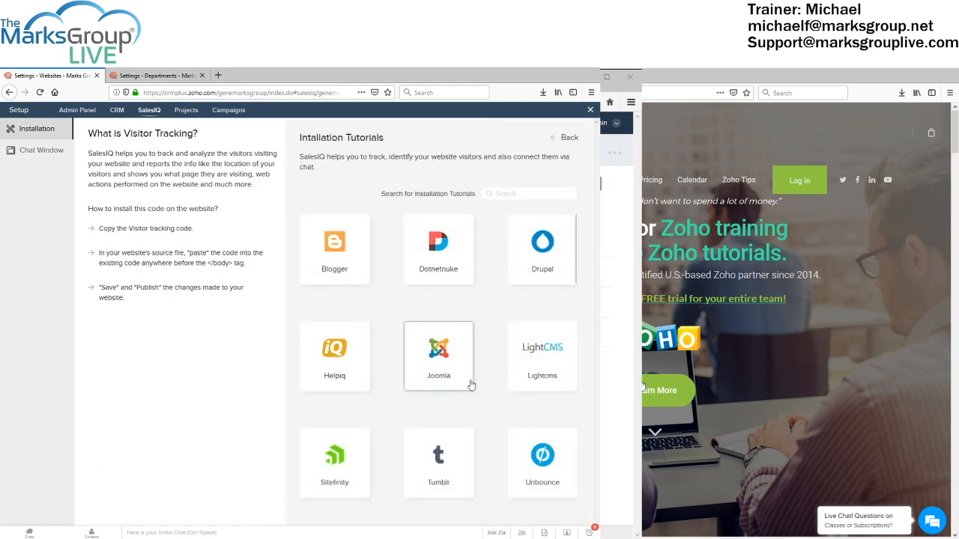
scroll(470, 384, "down", 1)
scroll(471, 384, "down", 2)
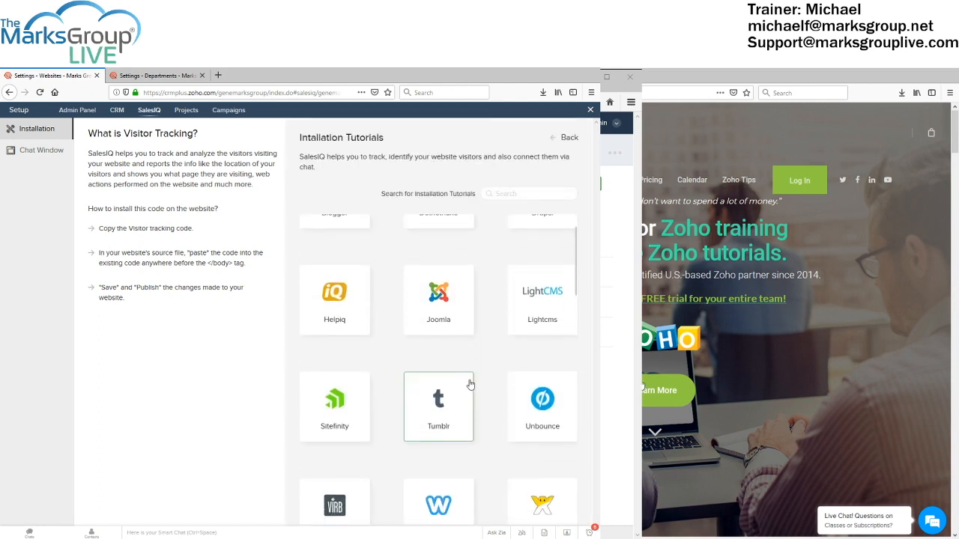
scroll(471, 385, "down", 2)
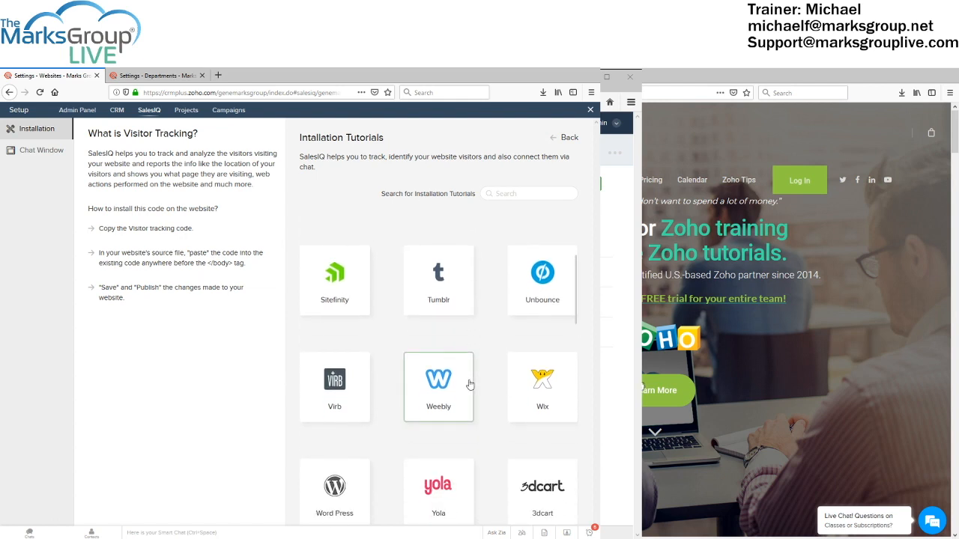
scroll(454, 386, "down", 3)
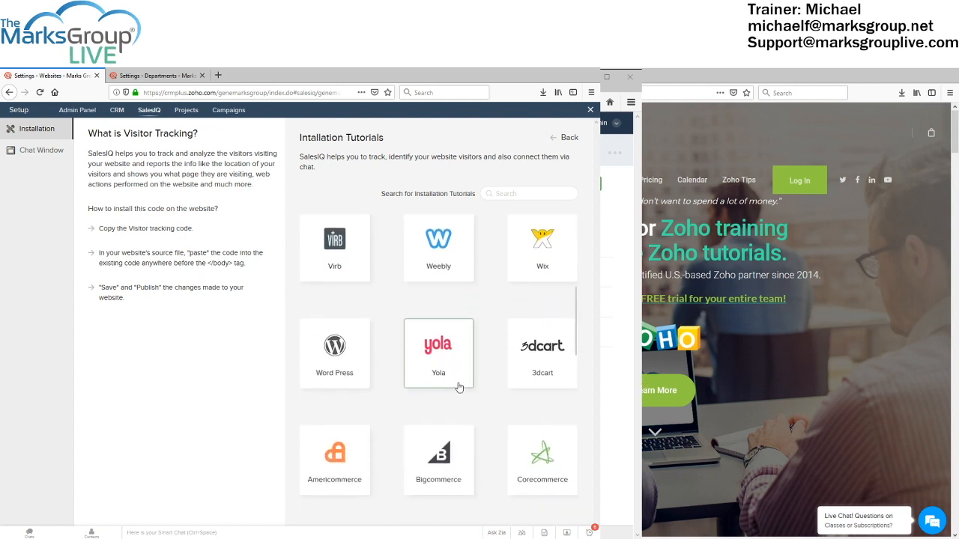
scroll(409, 427, "down", 1)
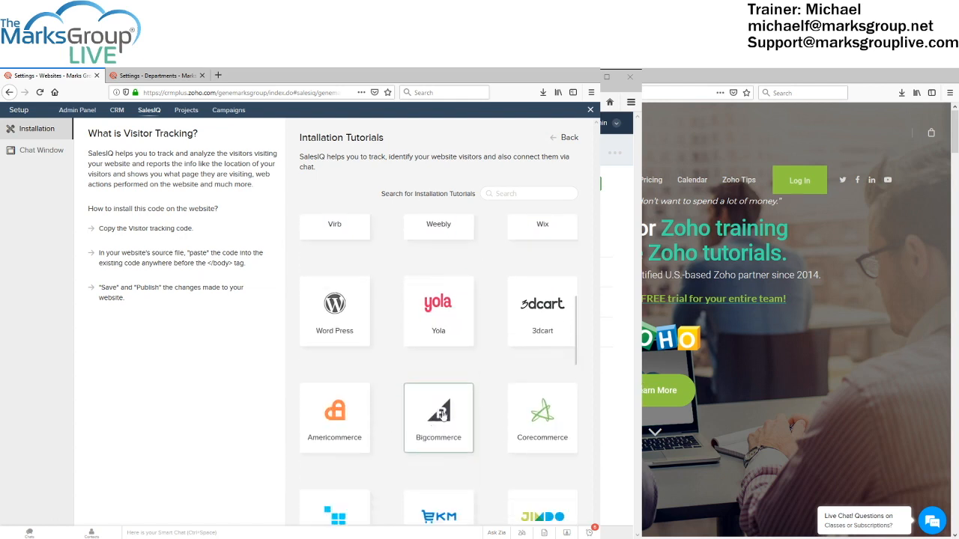
scroll(442, 414, "down", 4)
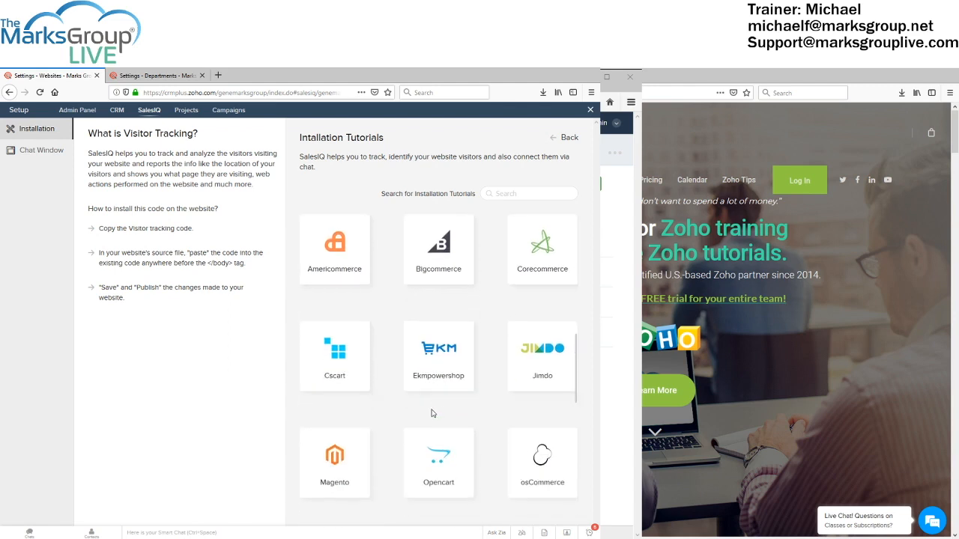
scroll(434, 413, "down", 2)
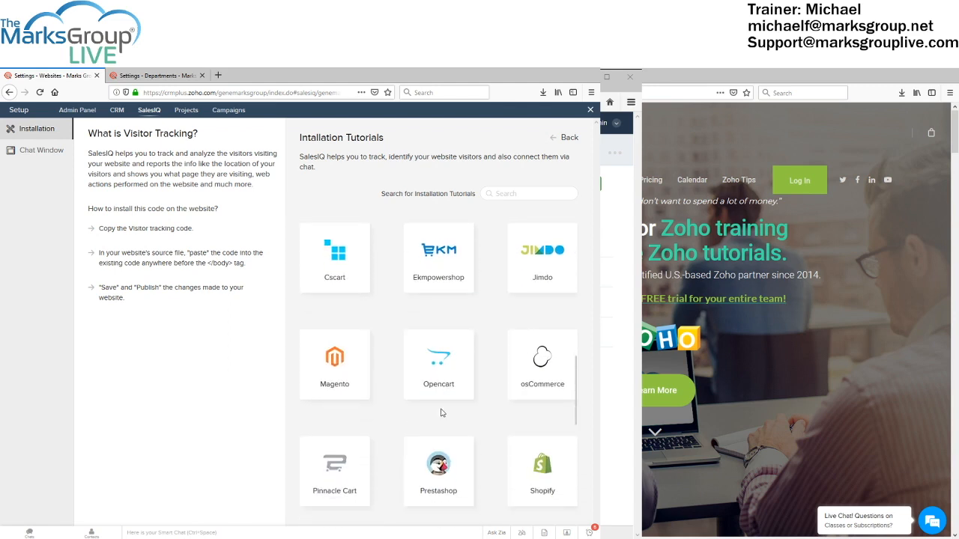
scroll(437, 413, "down", 1)
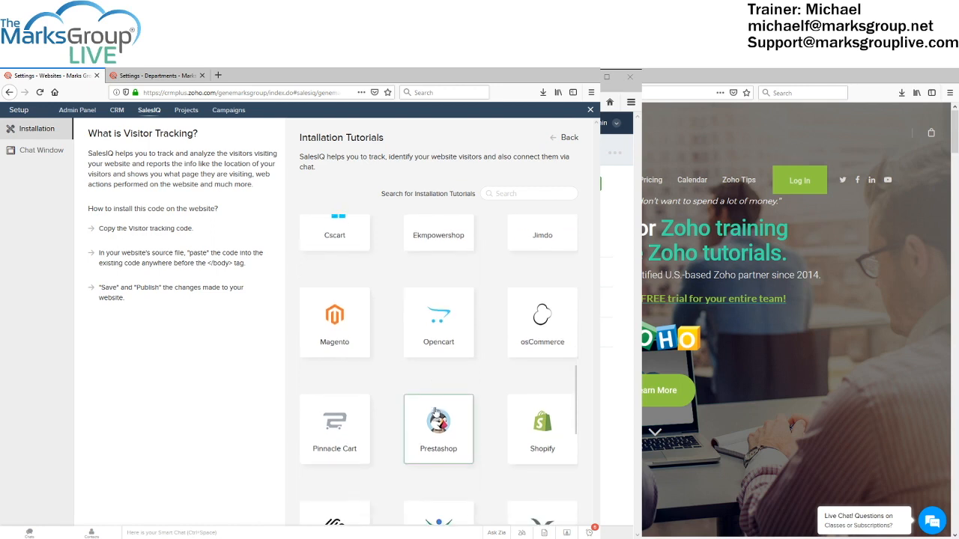
scroll(495, 407, "down", 4)
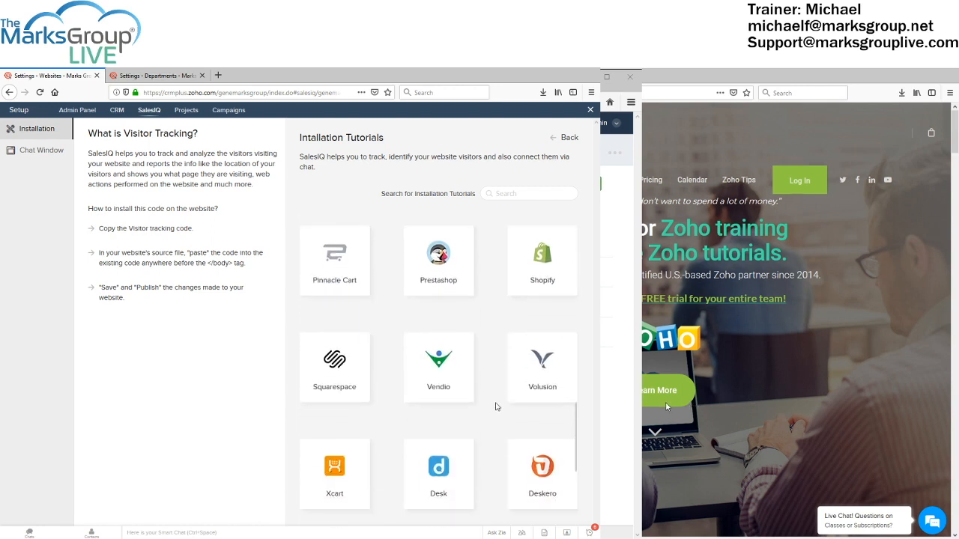
scroll(487, 416, "down", 4)
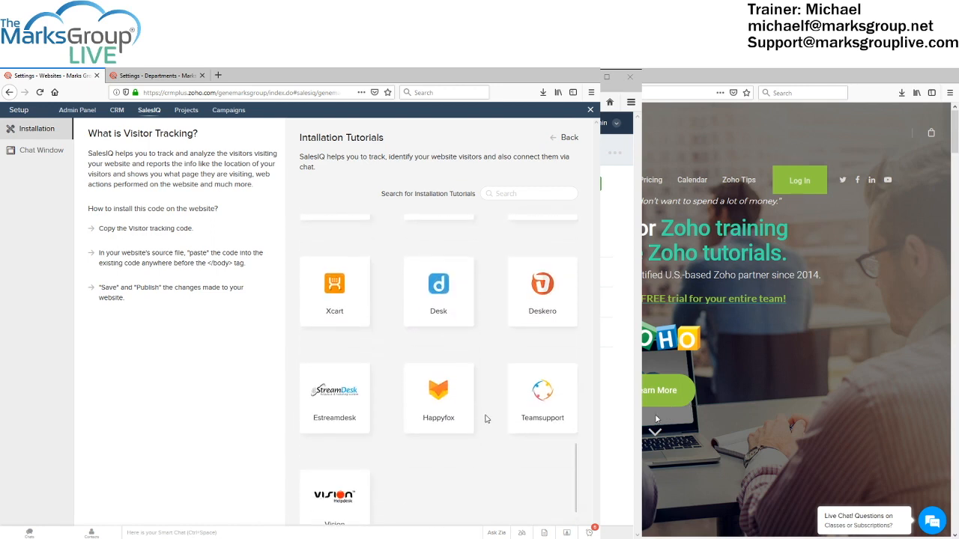
scroll(418, 464, "up", 2)
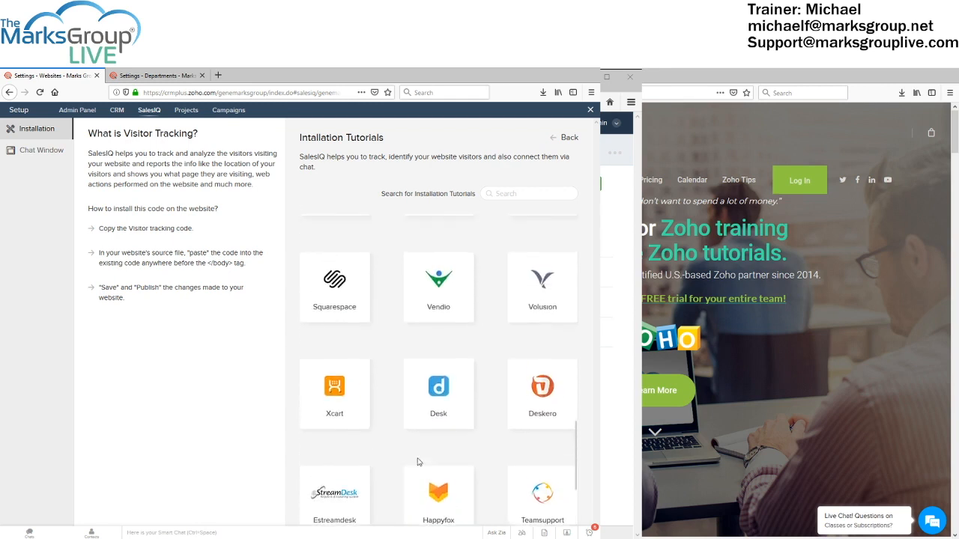
scroll(418, 462, "up", 12)
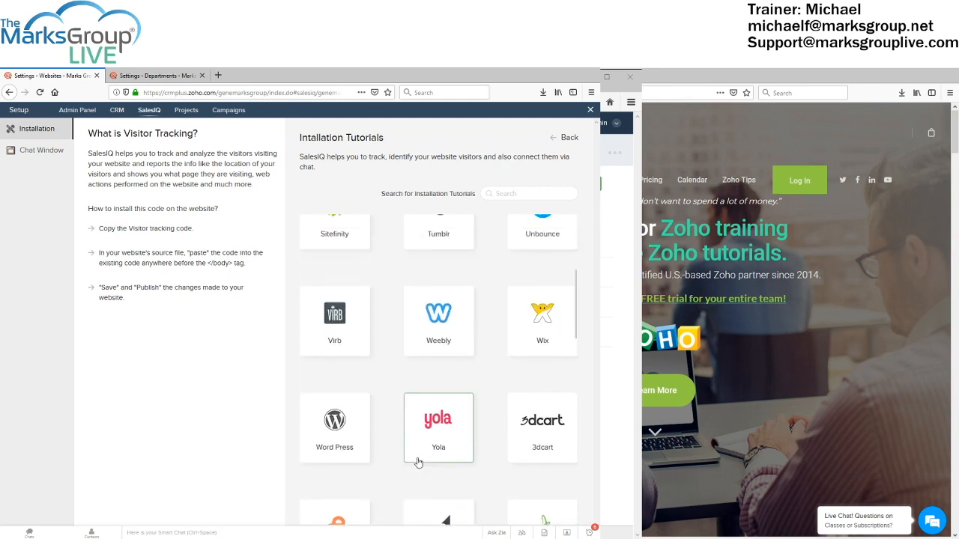
scroll(418, 462, "up", 3)
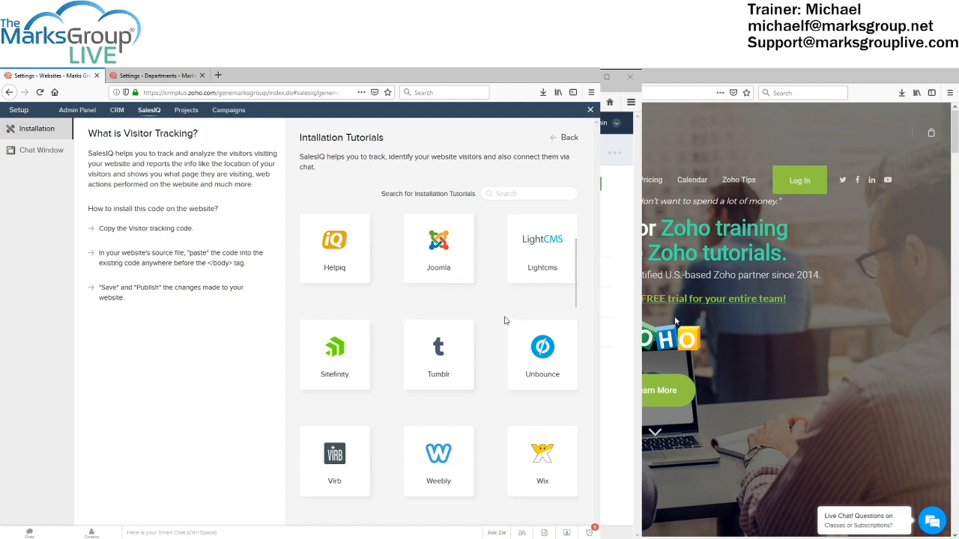
scroll(504, 319, "up", 2)
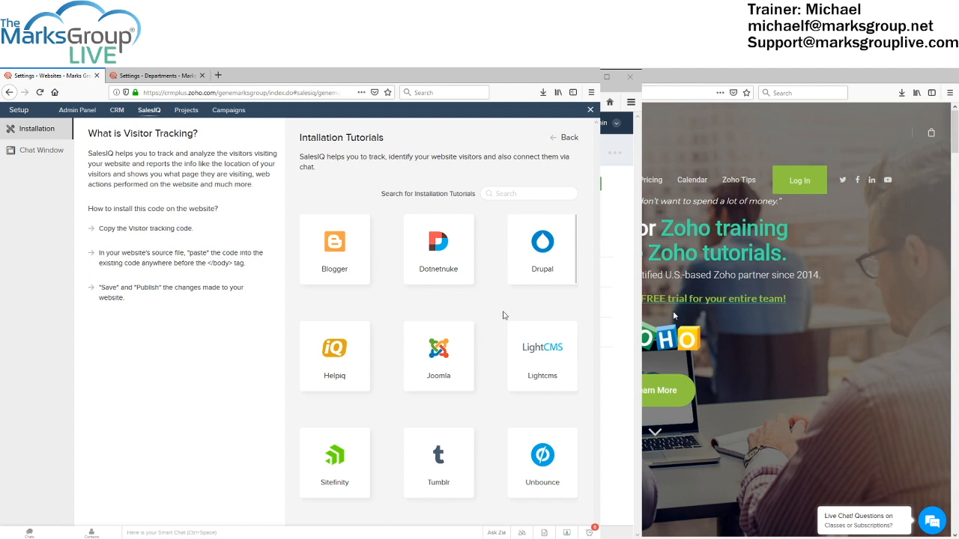
scroll(499, 315, "down", 1)
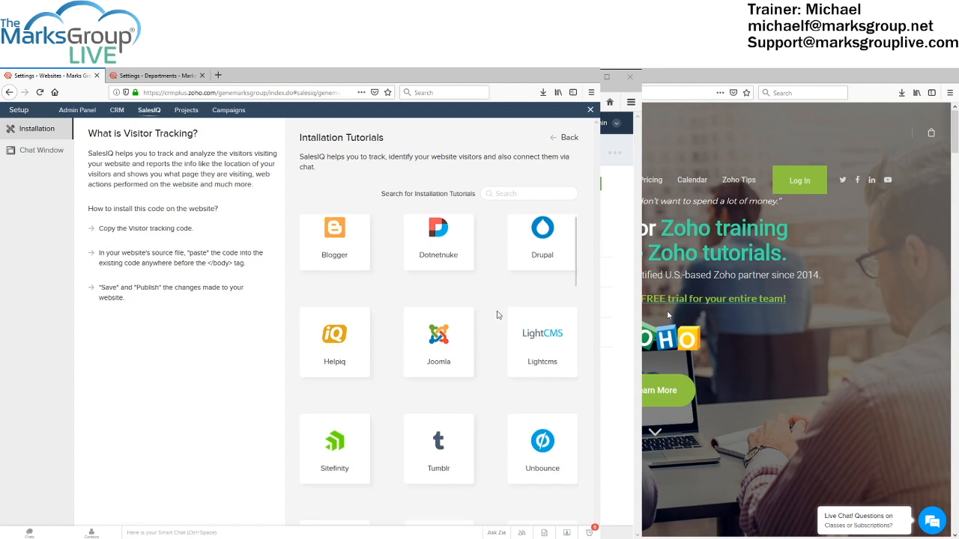
scroll(500, 313, "up", 1)
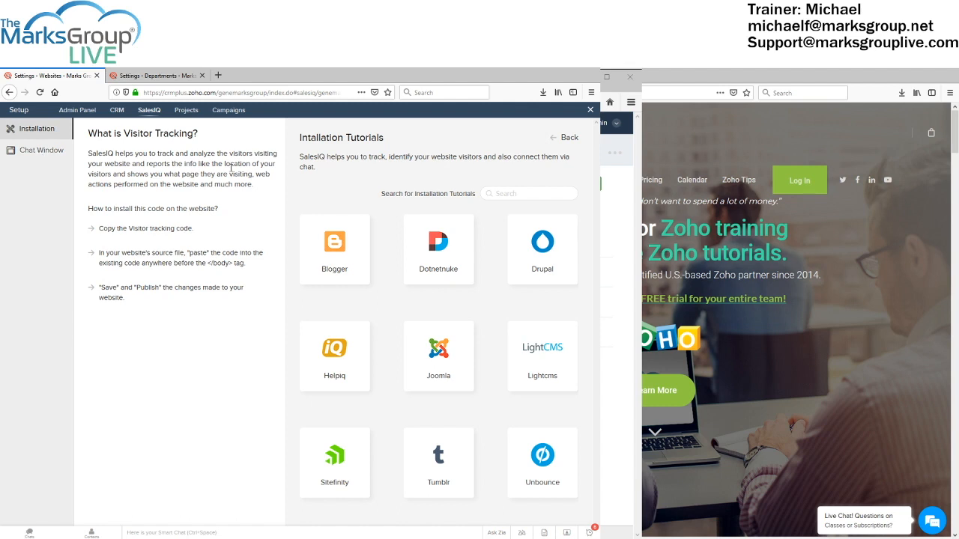
Leave Installation Tutorials and close the Visitor Tracking Code panel for marksgrouplive.com
left_click(555, 140)
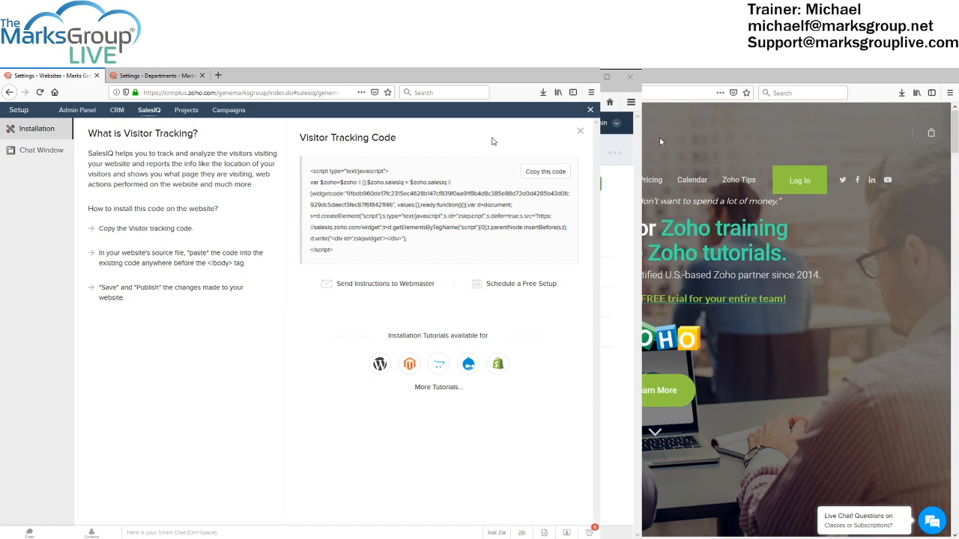
left_click(580, 131)
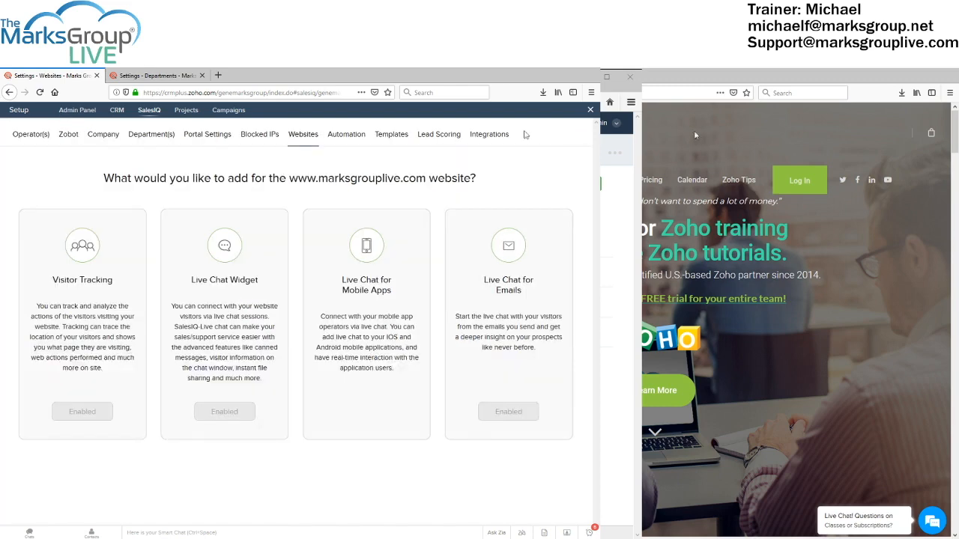
Open the Live Chat Widget code page and briefly highlight the Note about spammers
left_click(213, 279)
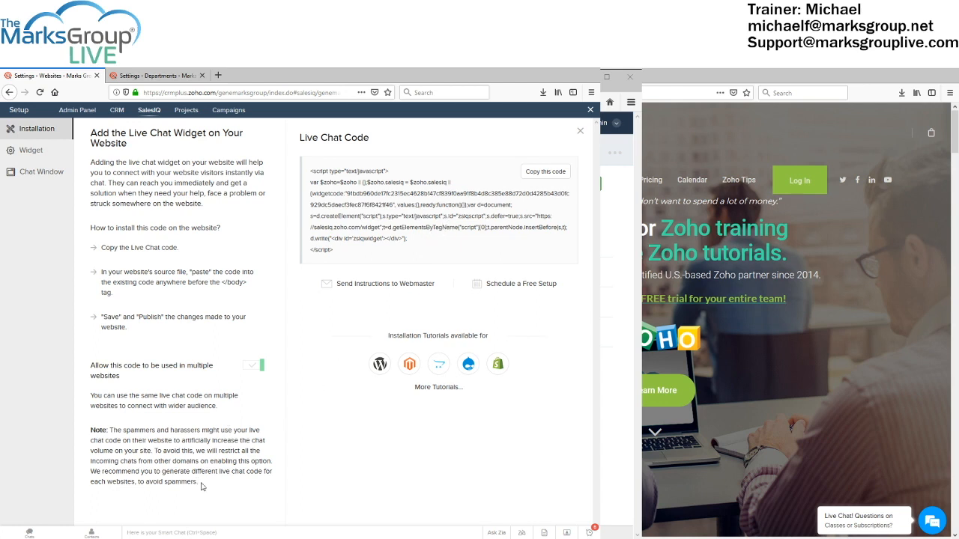
left_click_drag(197, 481, 91, 432)
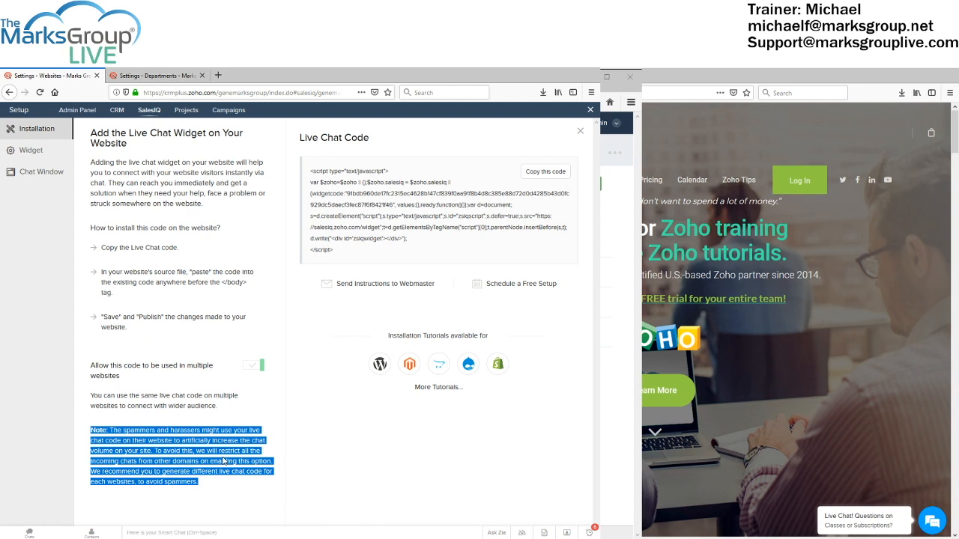
left_click(219, 489)
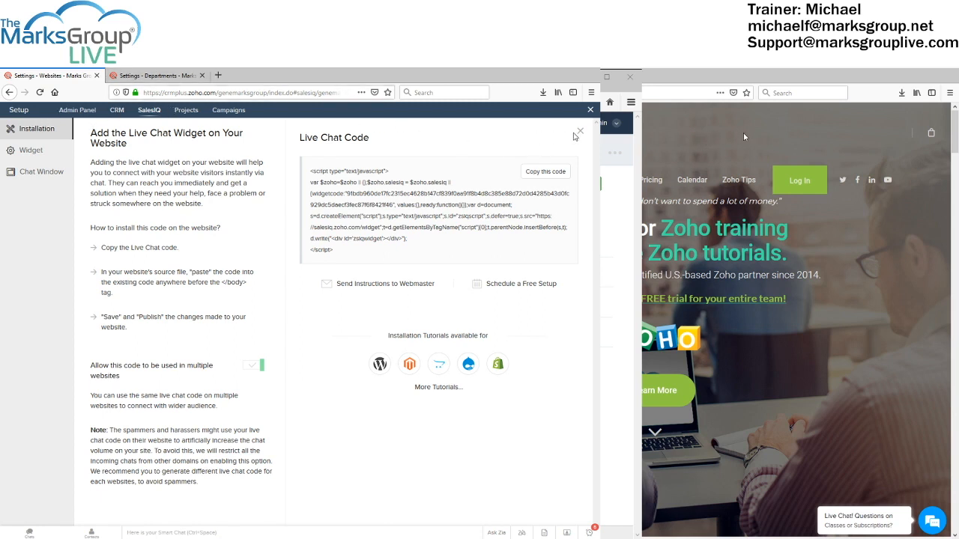
Close the Live Chat Code panel and open the Live Chat for Emails signature options
left_click(580, 131)
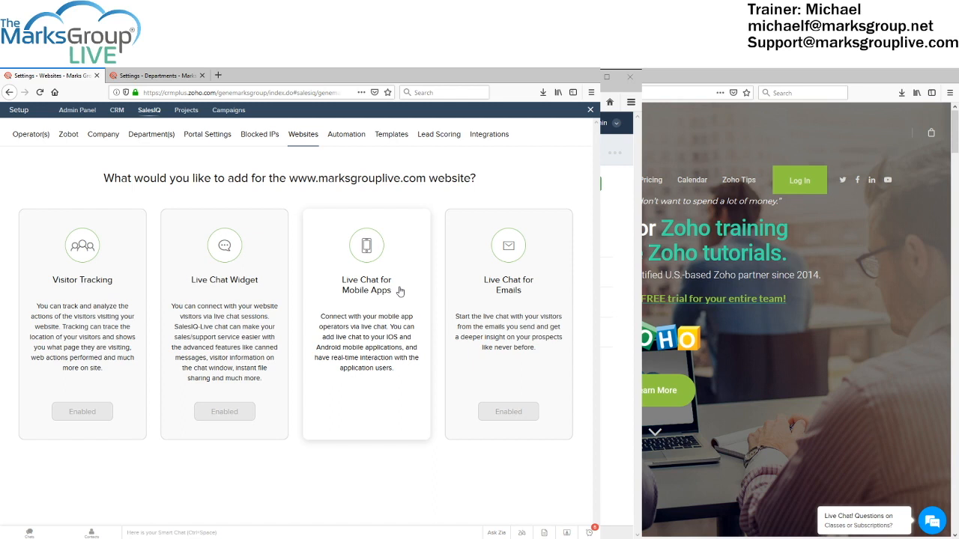
left_click(515, 309)
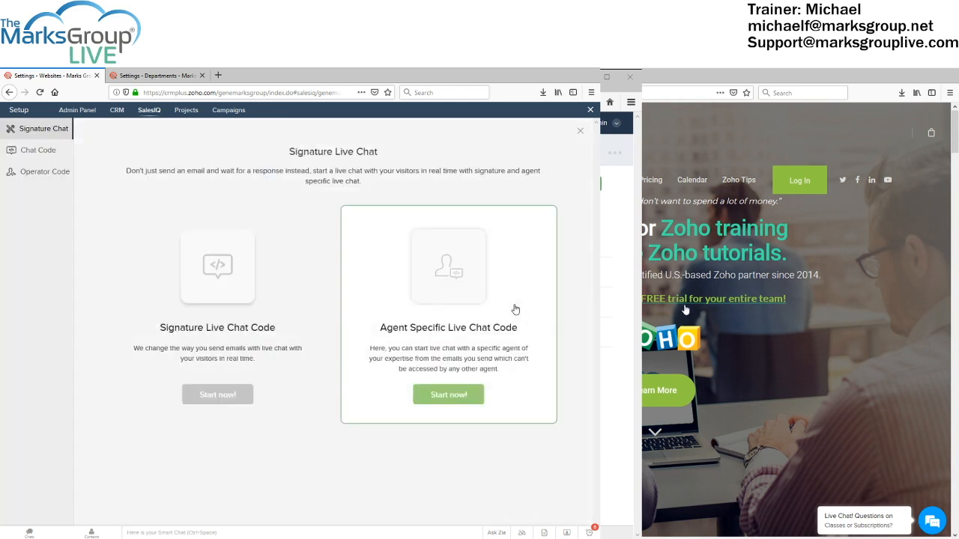
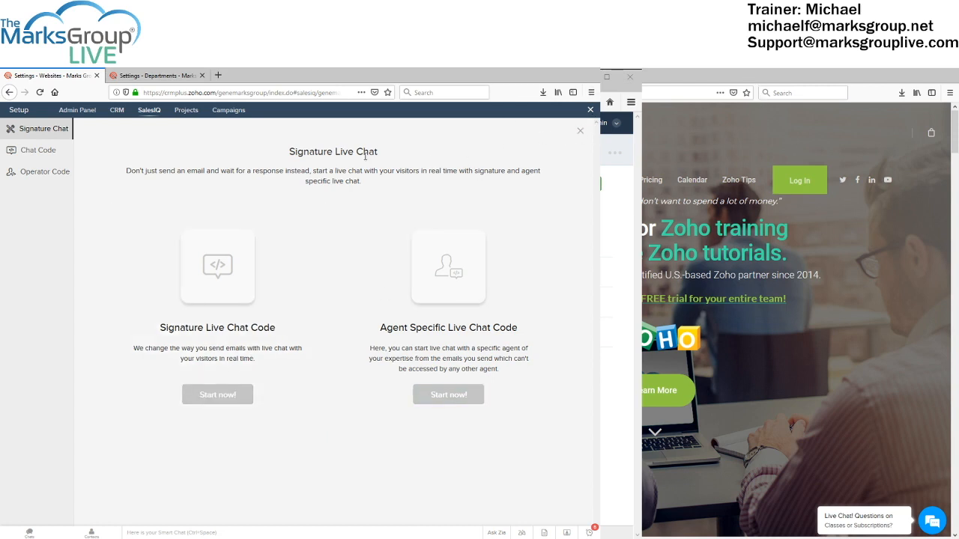
Close the Signature Live Chat screen and bring up the Live Chat Widget code page
left_click(581, 133)
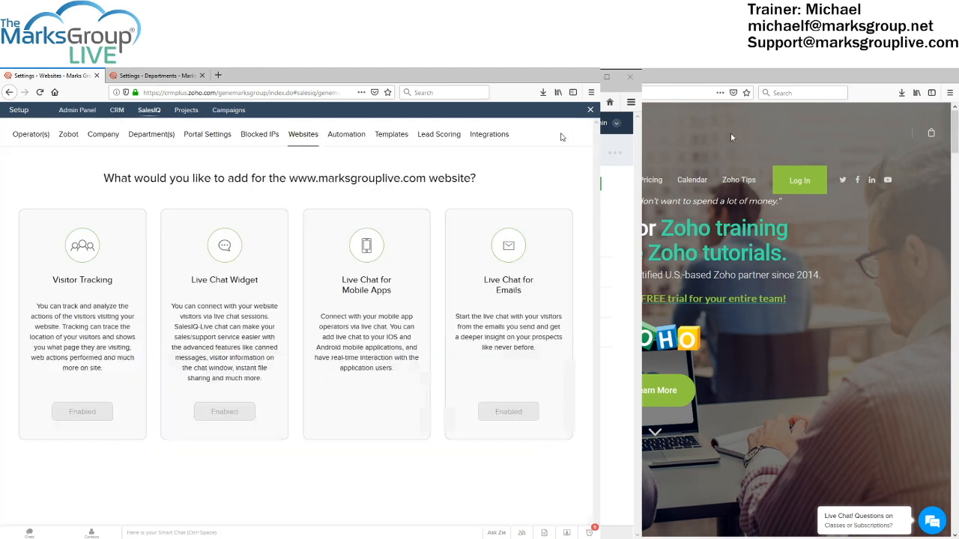
left_click(202, 302)
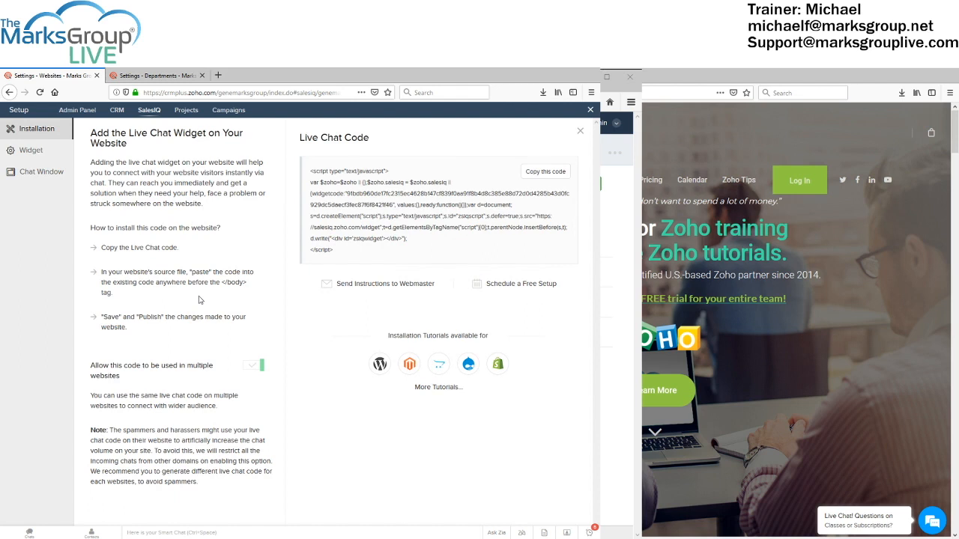
Show the Float, Button and Personalized widget types, with Float as the current widget
left_click(36, 151)
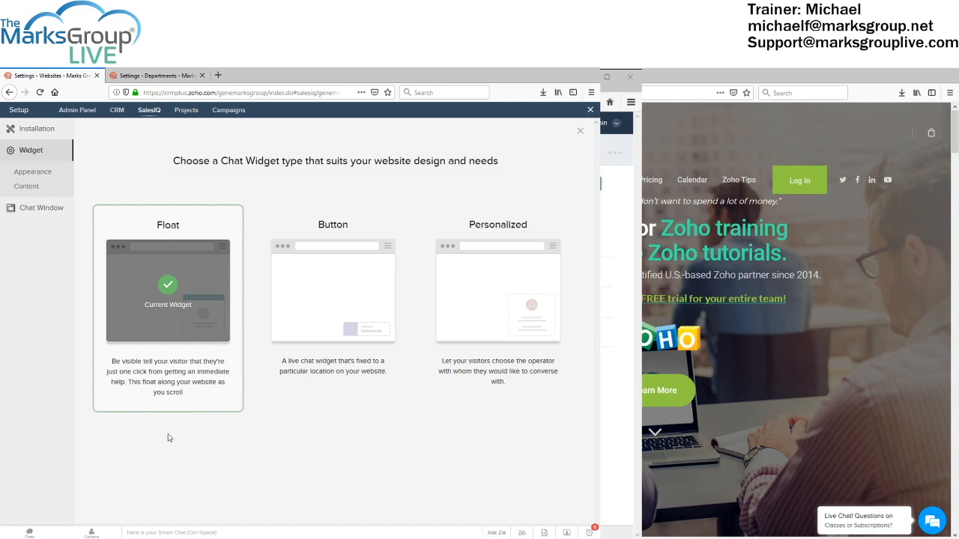
left_click(30, 209)
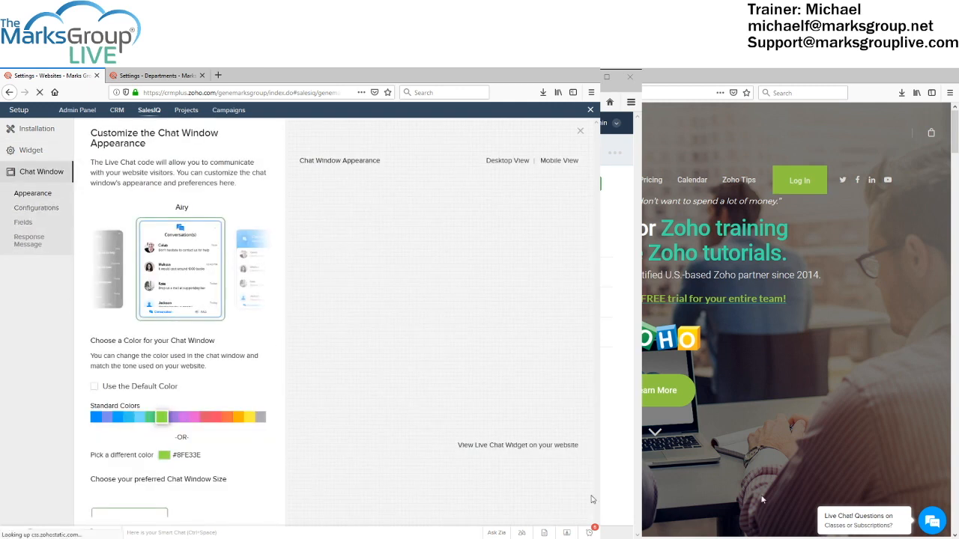
left_click(823, 518)
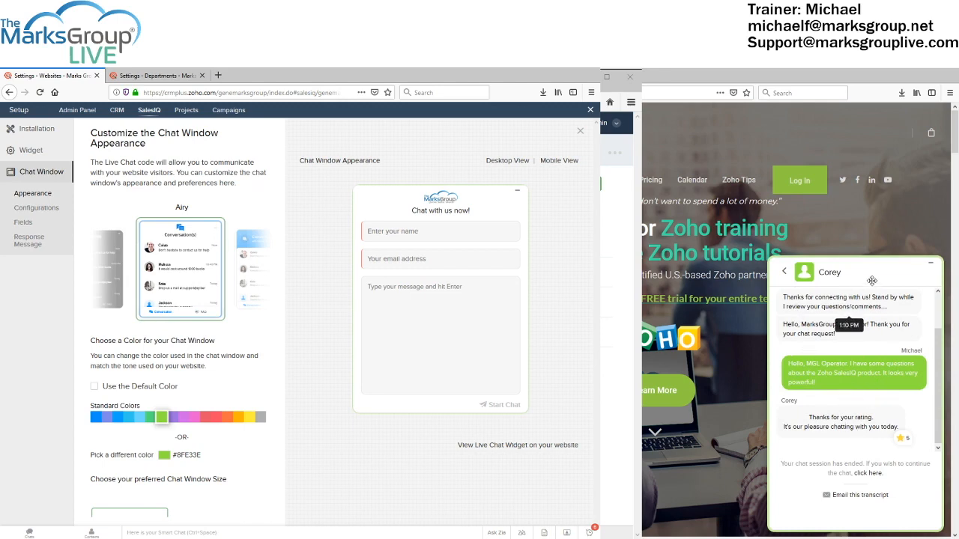
left_click(920, 263)
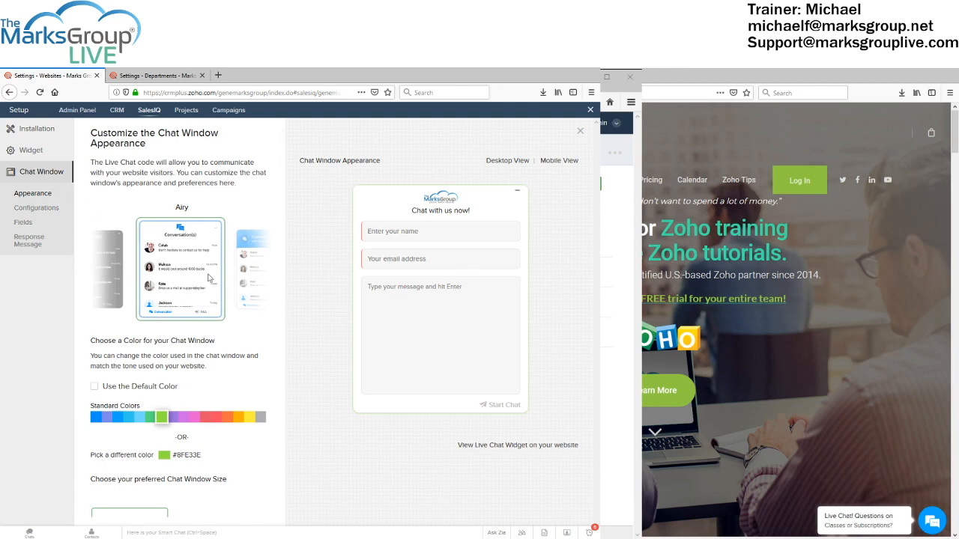
left_click(35, 153)
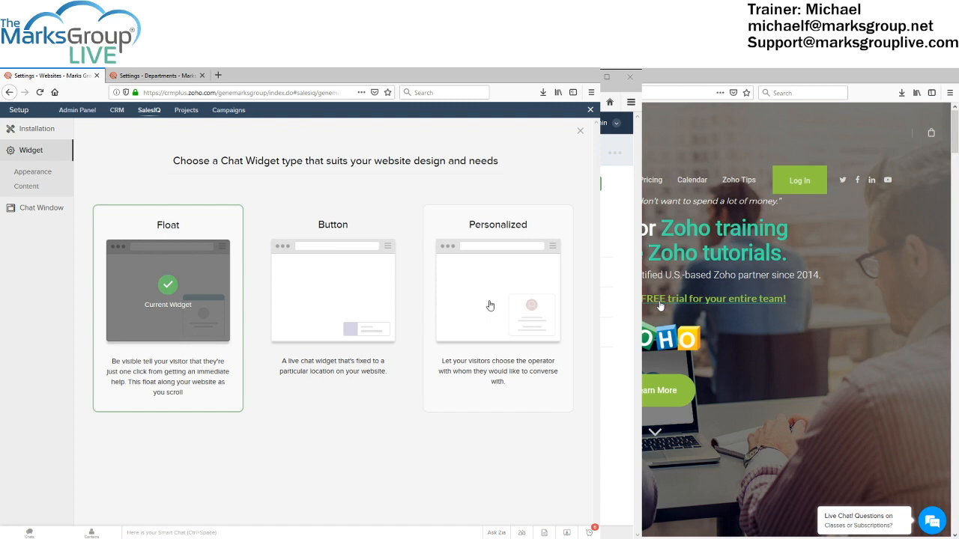
left_click(38, 181)
scroll(792, 419, "down", 15)
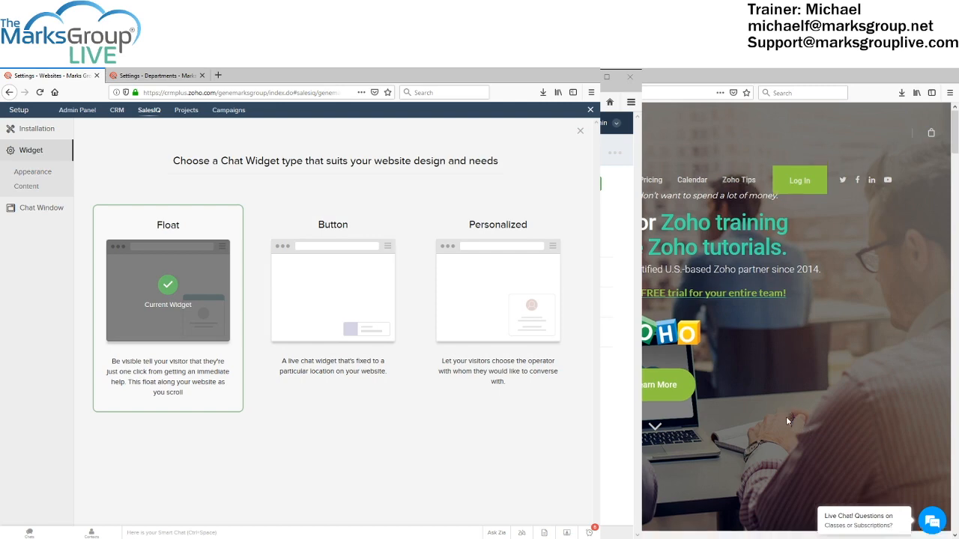
scroll(778, 420, "down", 10)
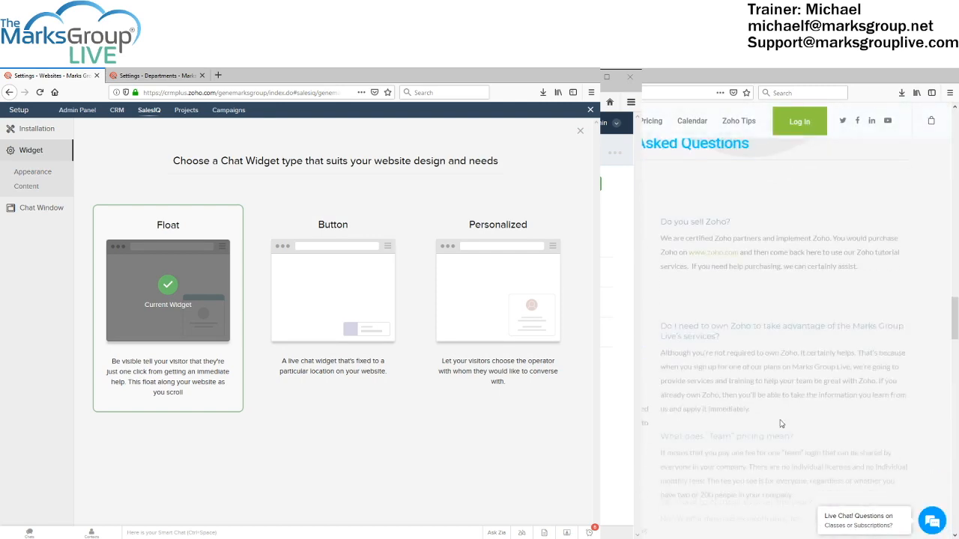
scroll(780, 424, "up", 3)
scroll(779, 425, "down", 5)
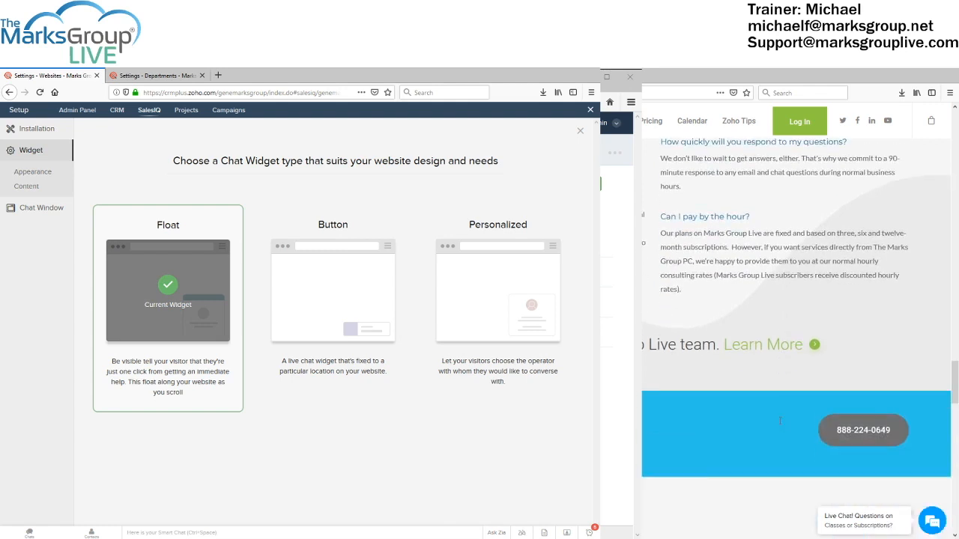
scroll(779, 424, "up", 4)
scroll(779, 425, "up", 2)
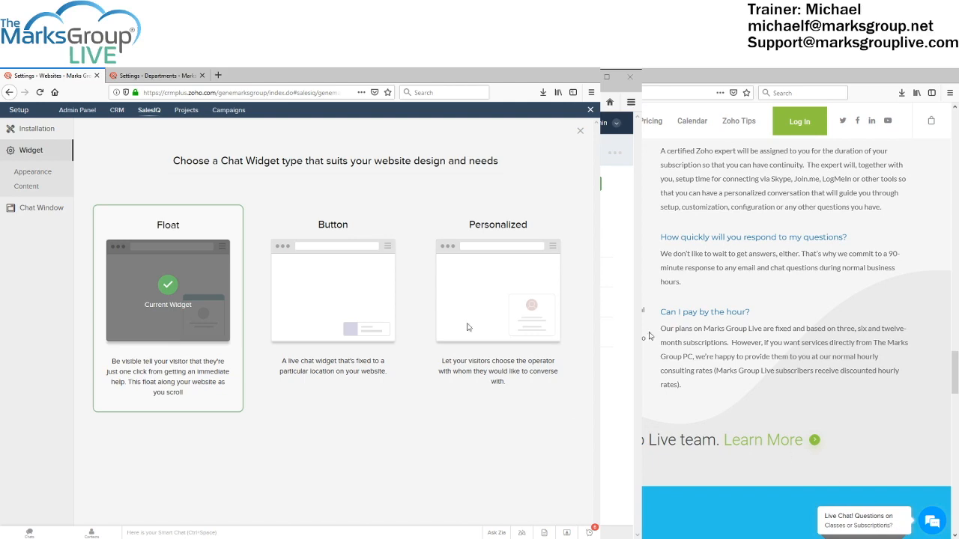
scroll(781, 441, "down", 5)
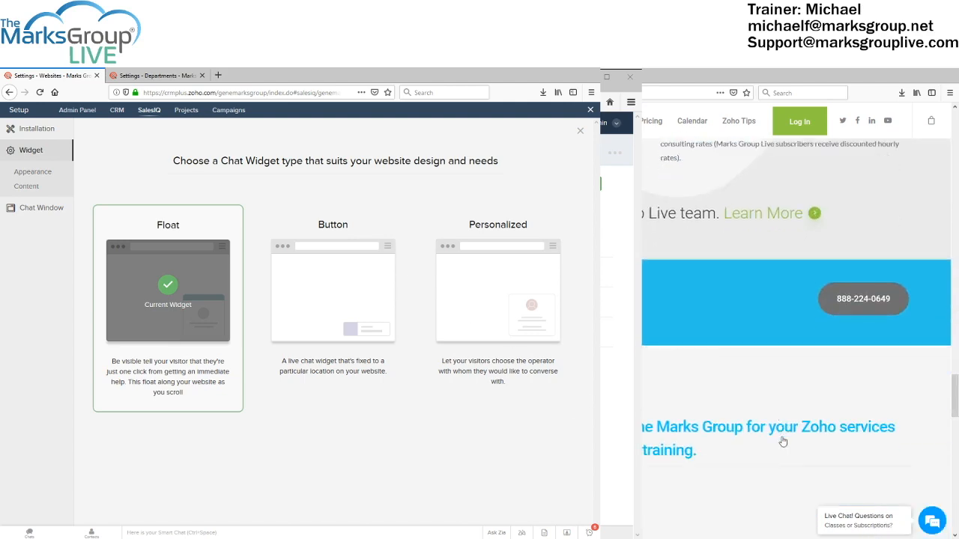
scroll(781, 441, "up", 10)
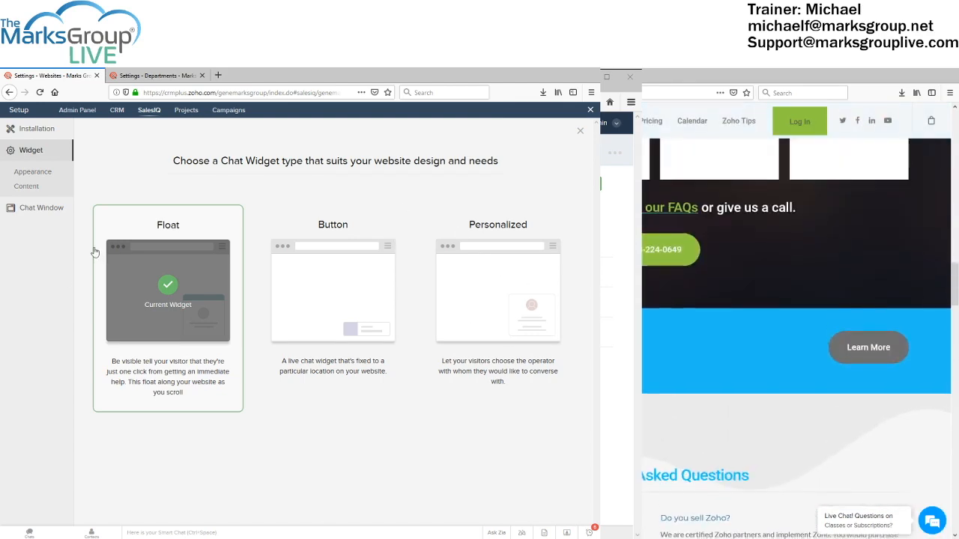
In the float widget's Appearance settings, preview stickers Unicorn, Dream, Twinkle and others, ending on Coin
left_click(33, 173)
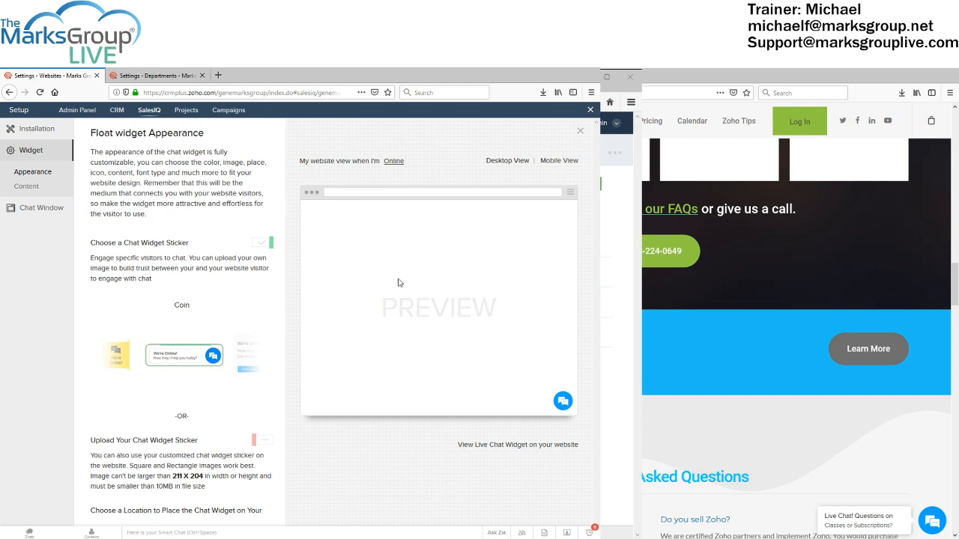
mouse_move(239, 338)
left_click(252, 359)
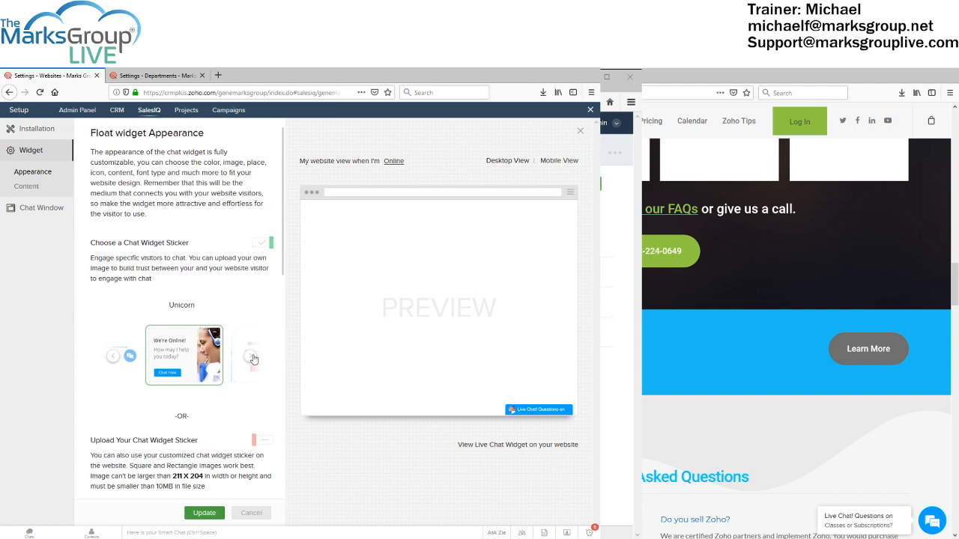
left_click(252, 358)
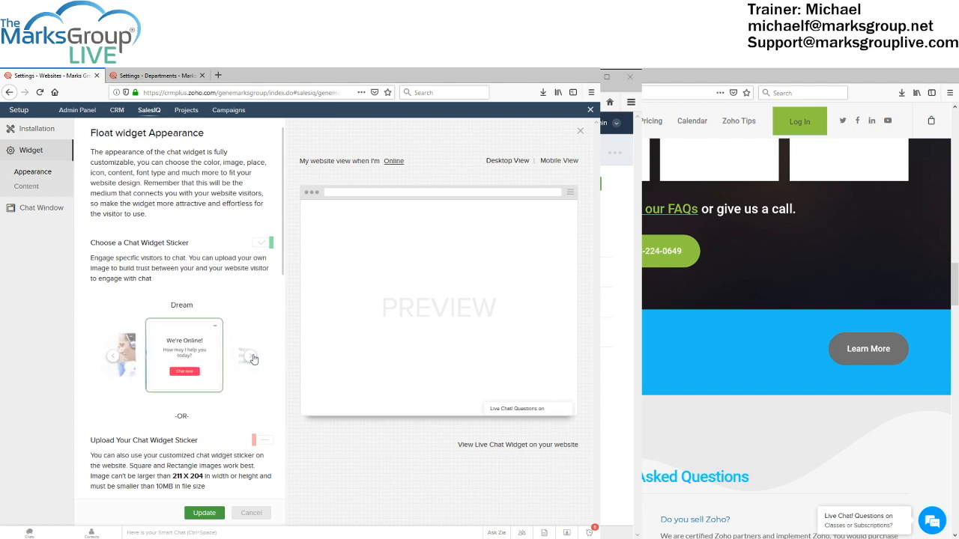
left_click(251, 357)
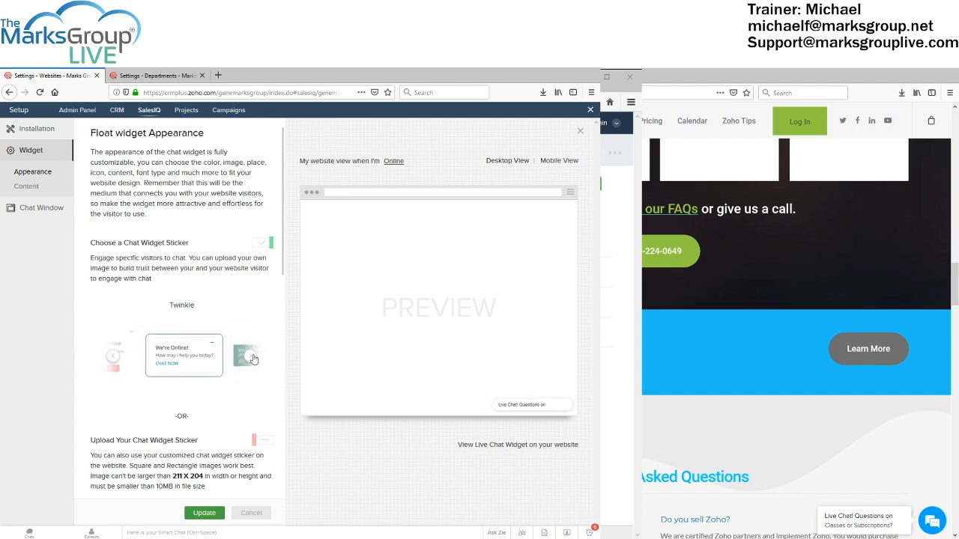
left_click(252, 357)
left_click(252, 357)
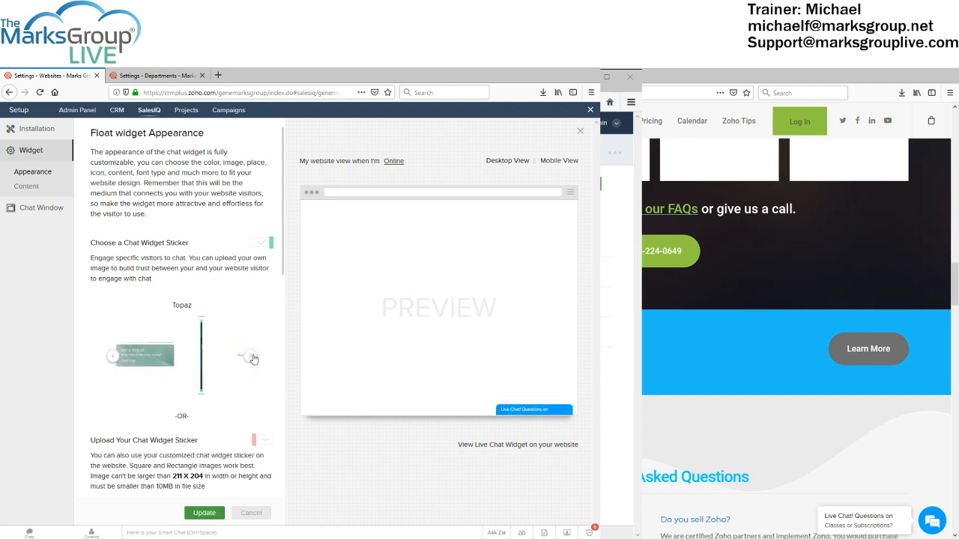
left_click(252, 357)
left_click(251, 357)
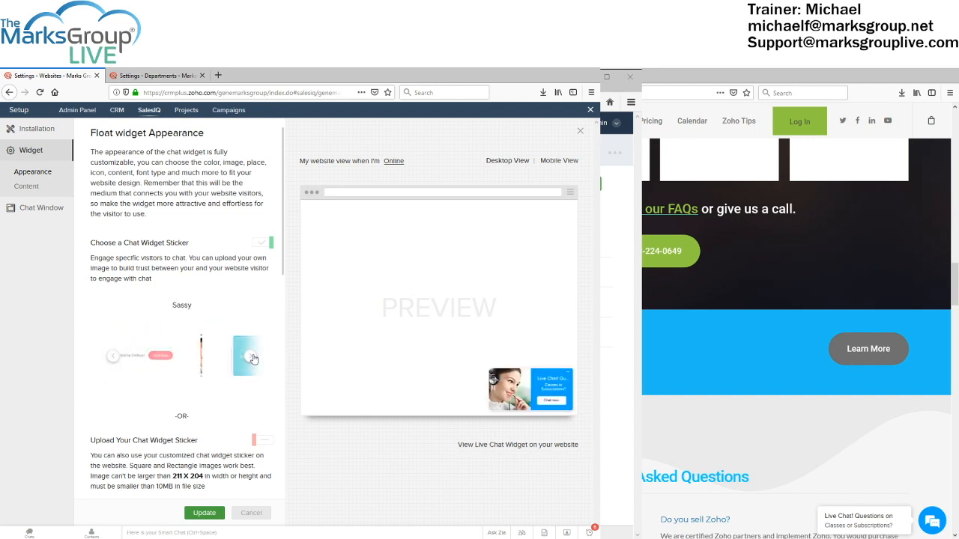
left_click(252, 358)
left_click(251, 358)
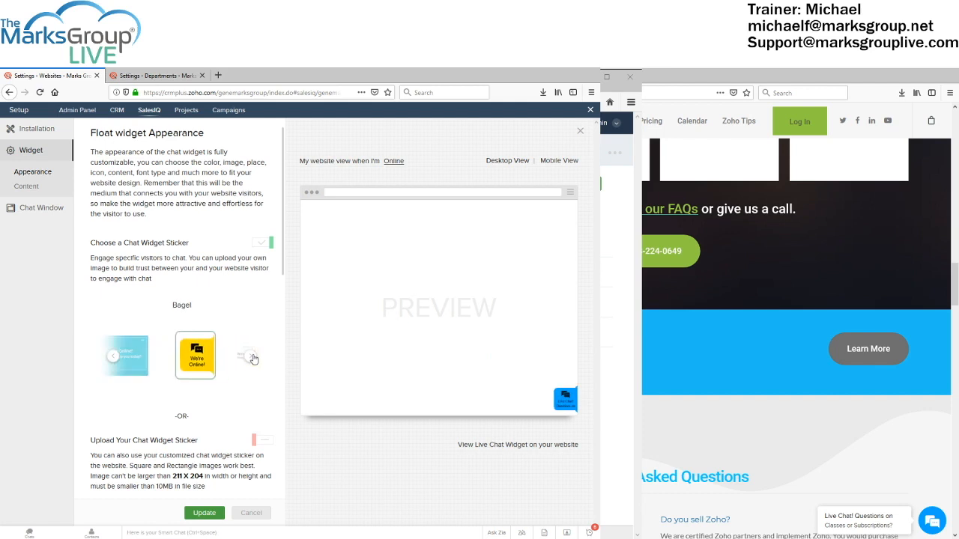
left_click(252, 357)
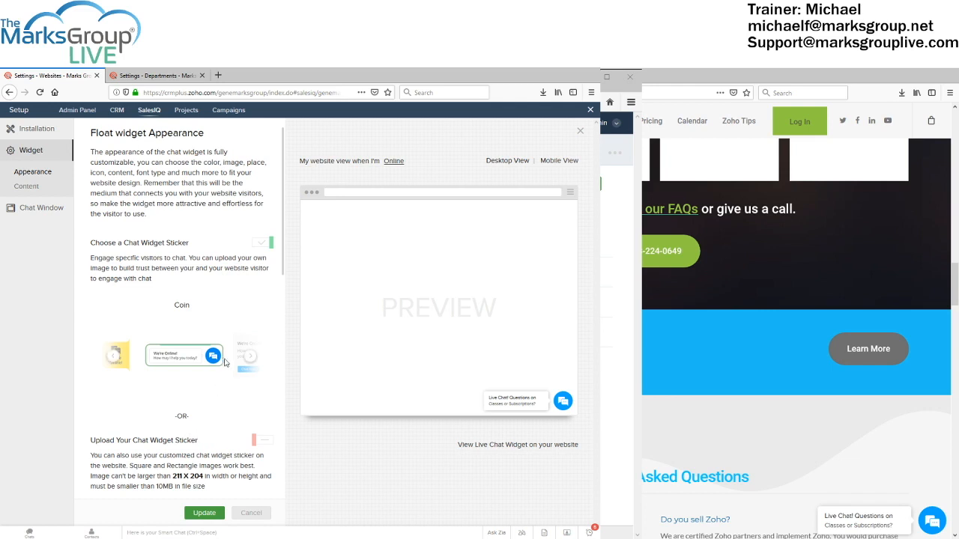
Scroll down past custom sticker upload to the widget placement section
scroll(221, 426, "down", 1)
scroll(221, 427, "down", 1)
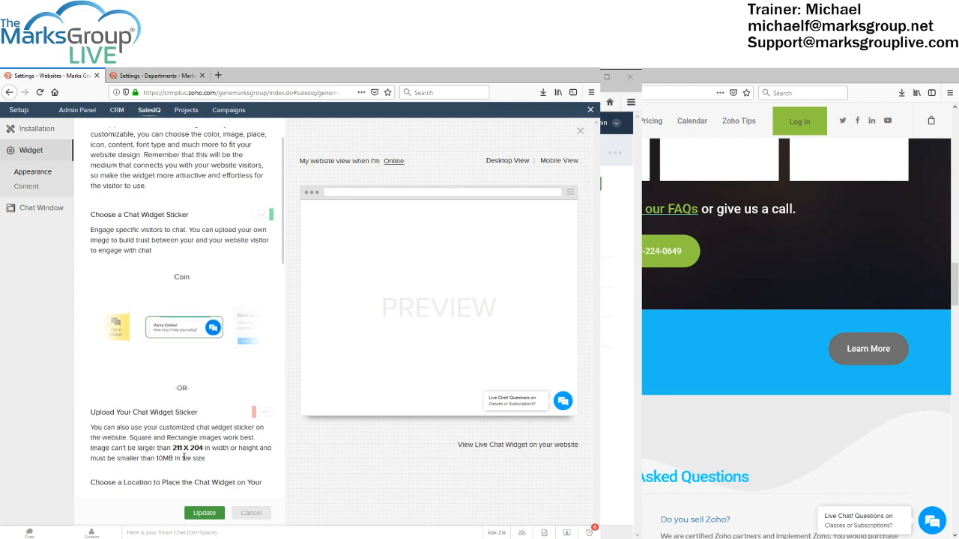
scroll(185, 457, "down", 1)
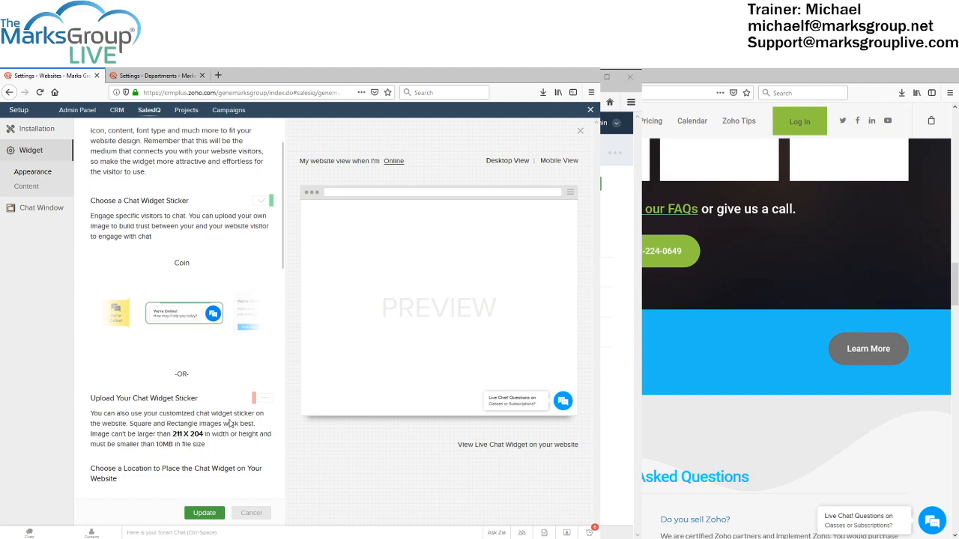
scroll(230, 424, "down", 4)
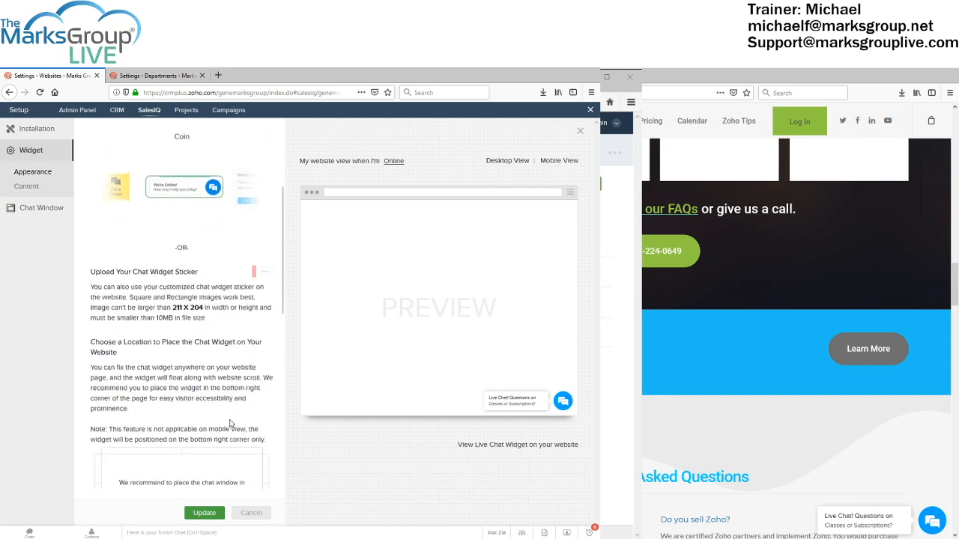
scroll(230, 424, "down", 3)
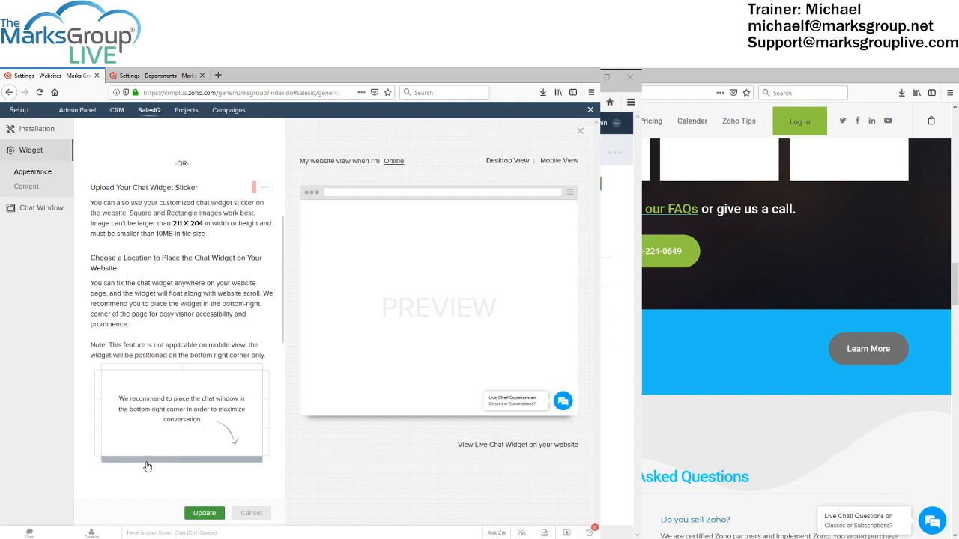
Try bottom-left, mid-left, mid-right, top-right and top-left widget positions, settling on bottom-right
left_click(148, 465)
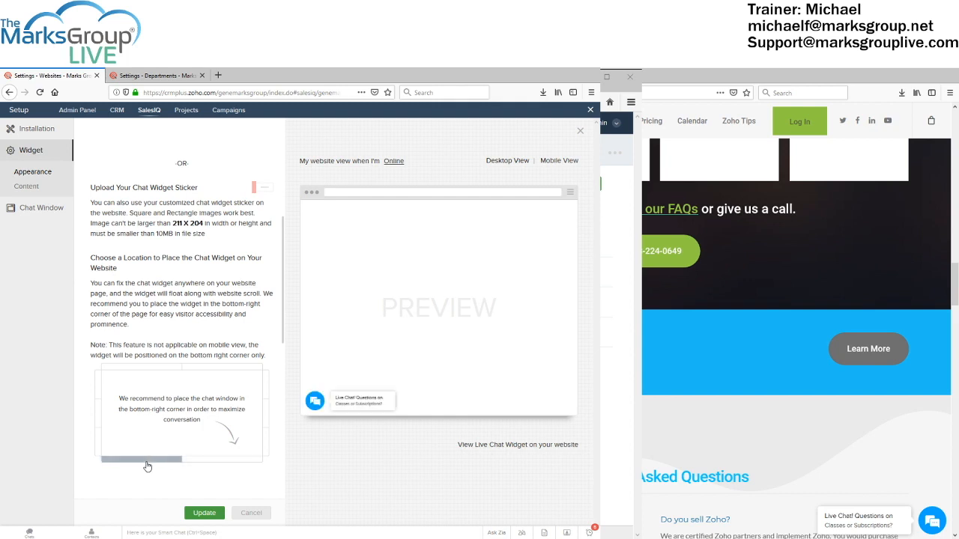
left_click(195, 461)
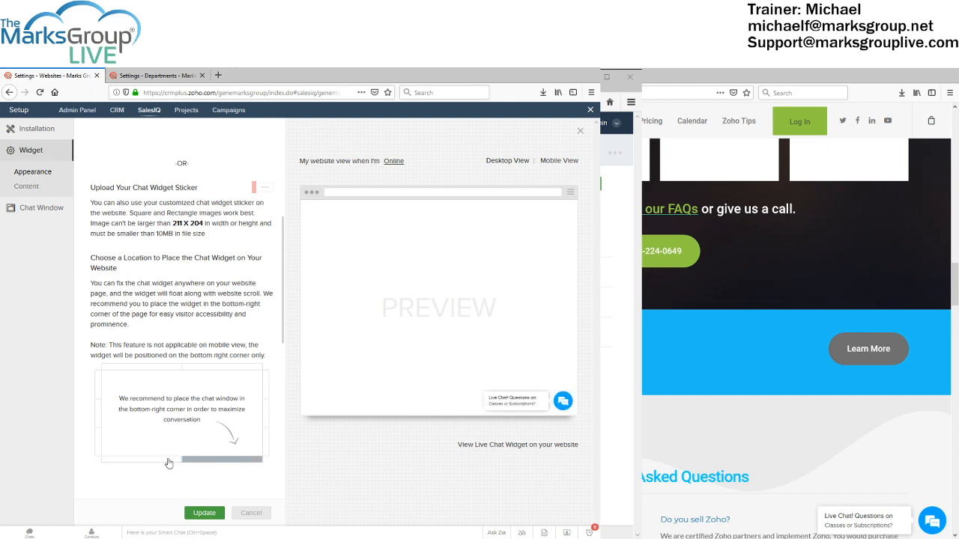
left_click(159, 463)
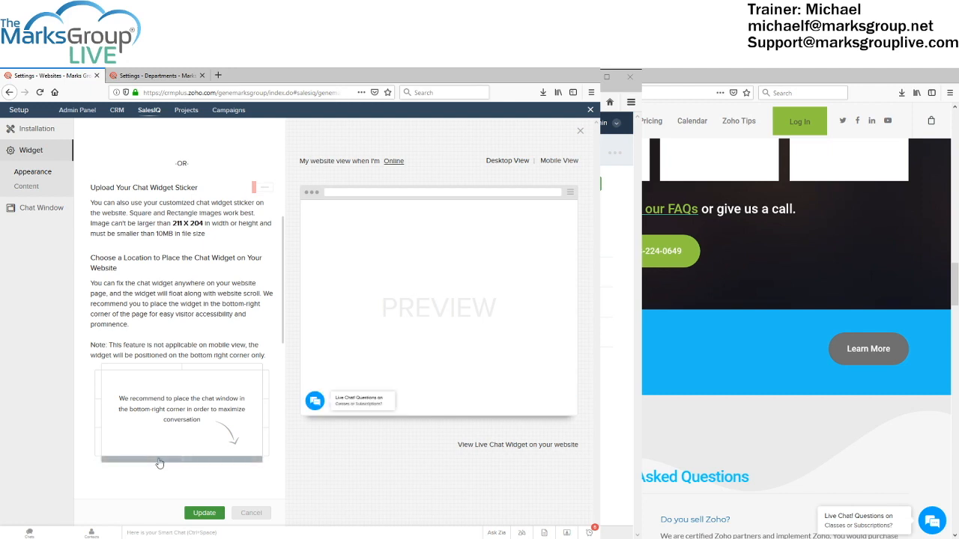
left_click(99, 412)
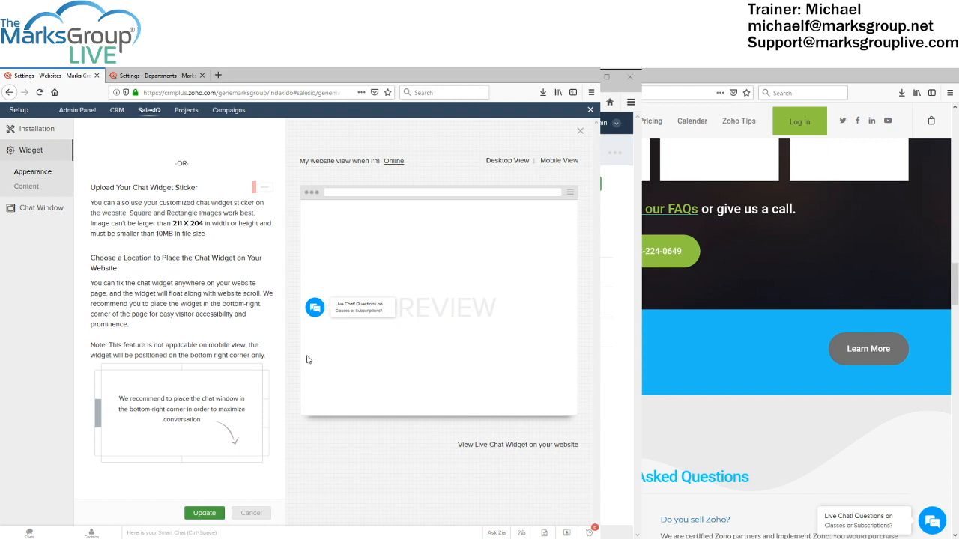
left_click(266, 412)
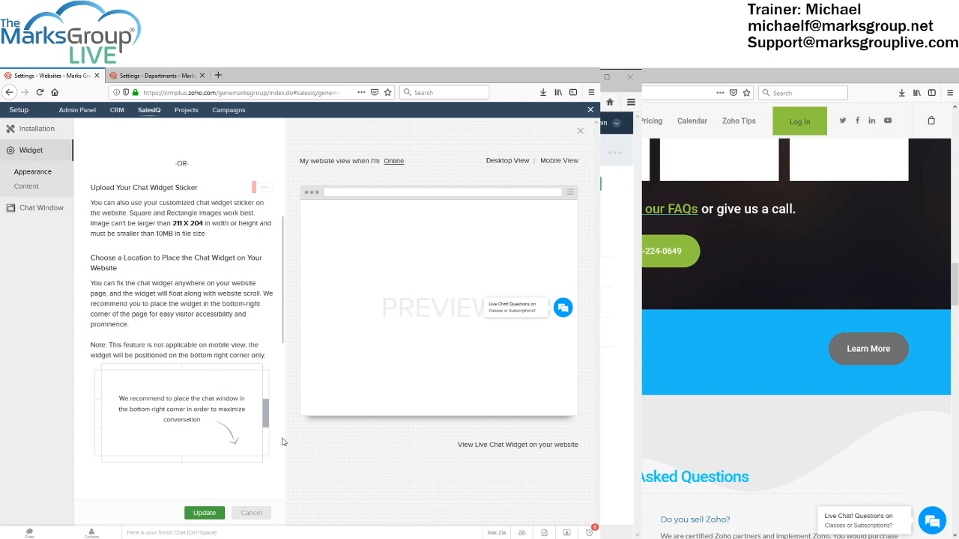
left_click(253, 462)
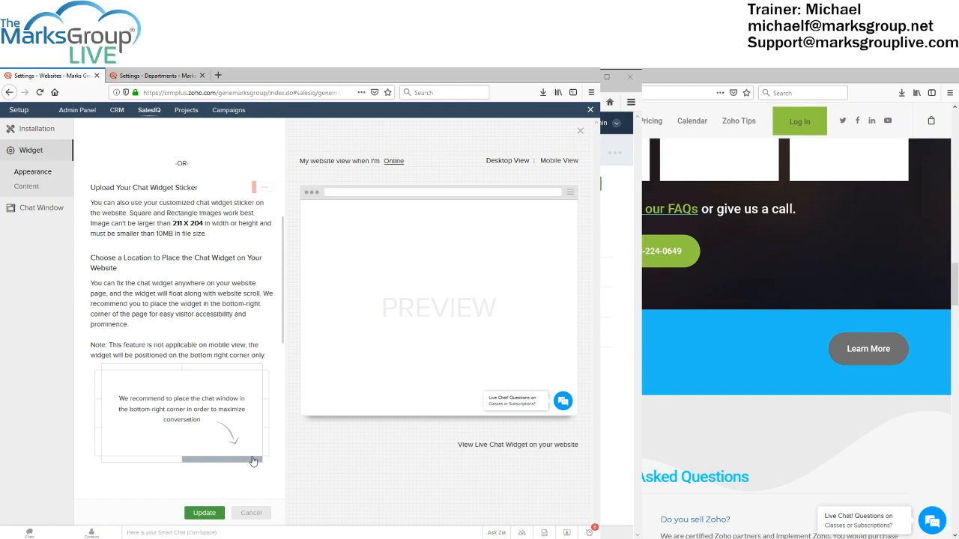
left_click(239, 370)
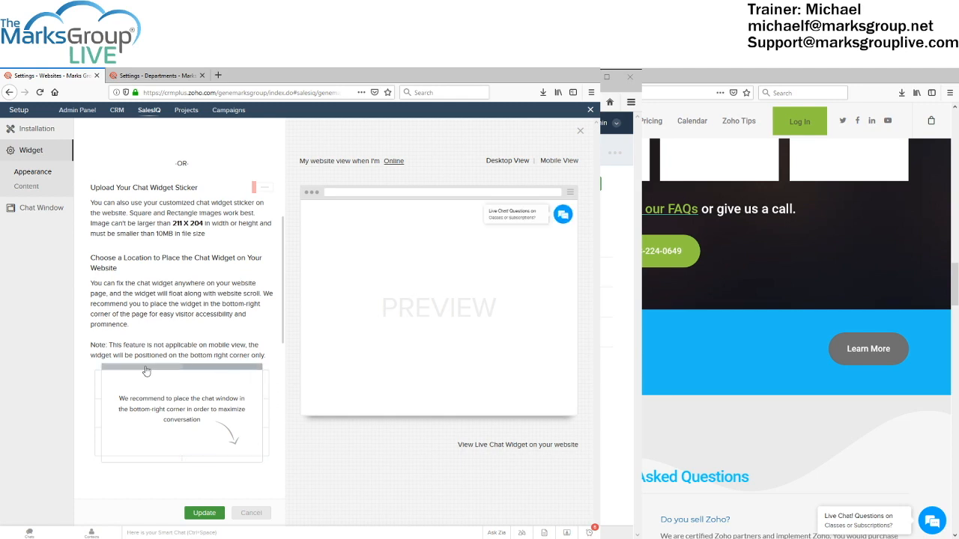
left_click(140, 371)
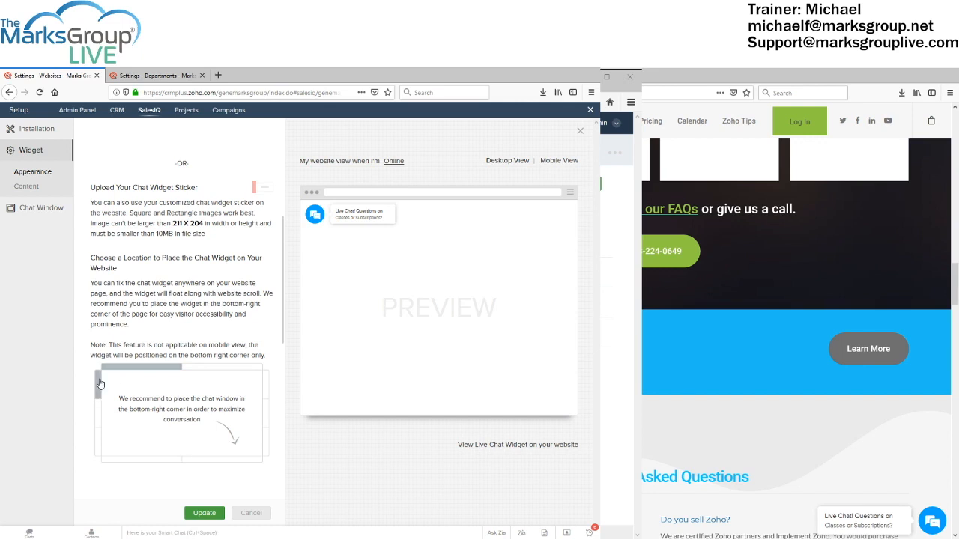
left_click(209, 459)
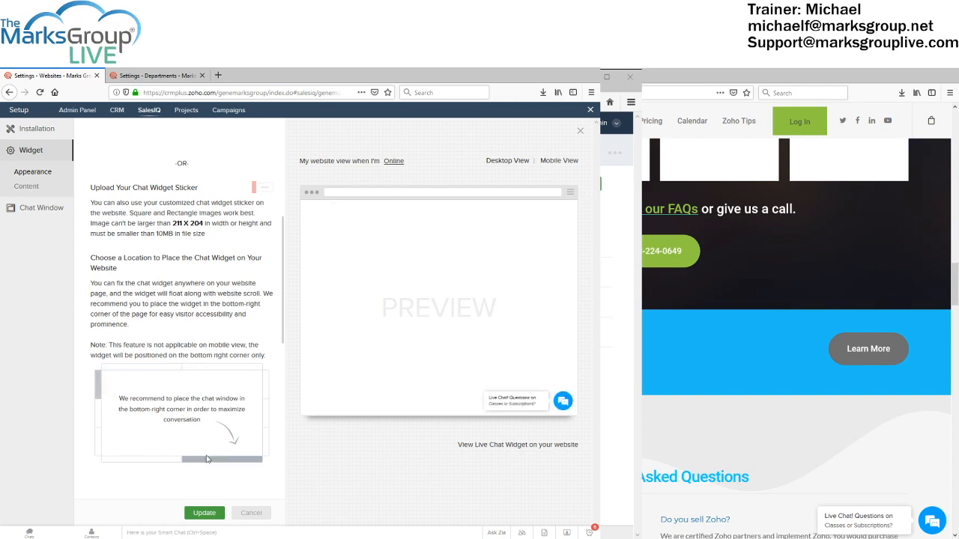
scroll(218, 456, "down", 4)
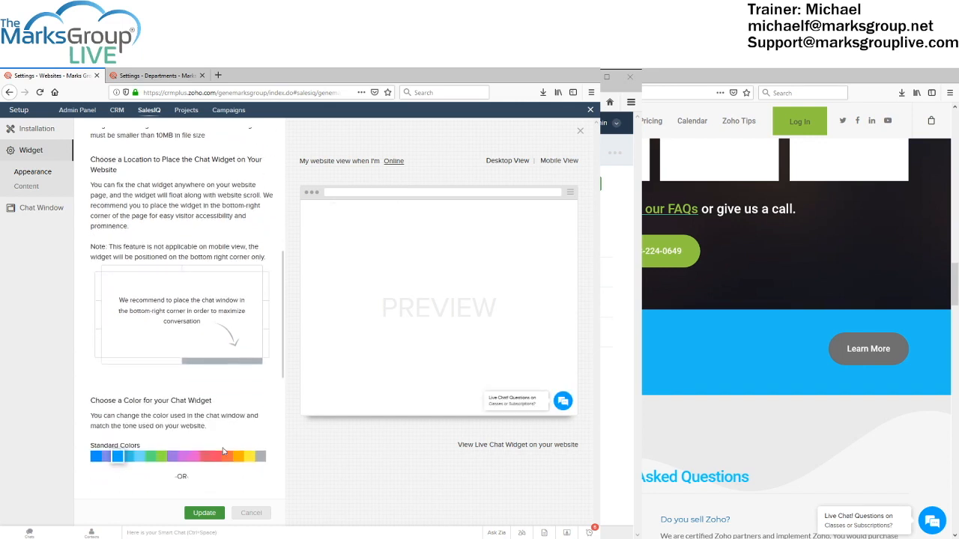
scroll(220, 449, "down", 1)
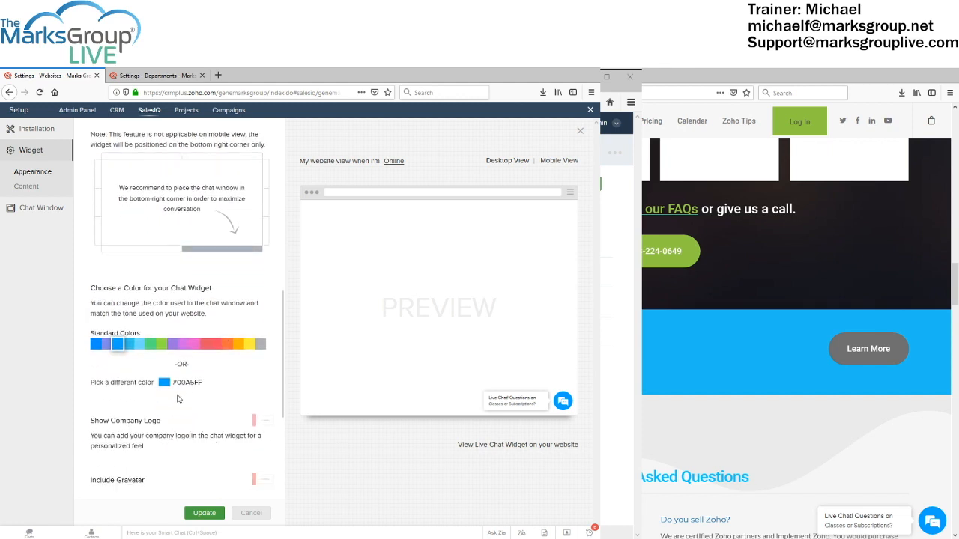
left_click(151, 351)
left_click(205, 349)
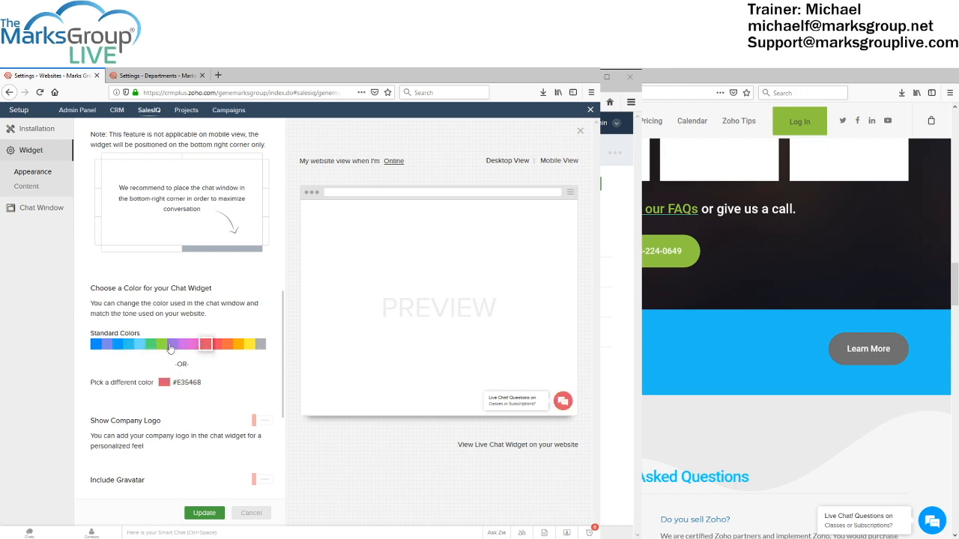
left_click(119, 348)
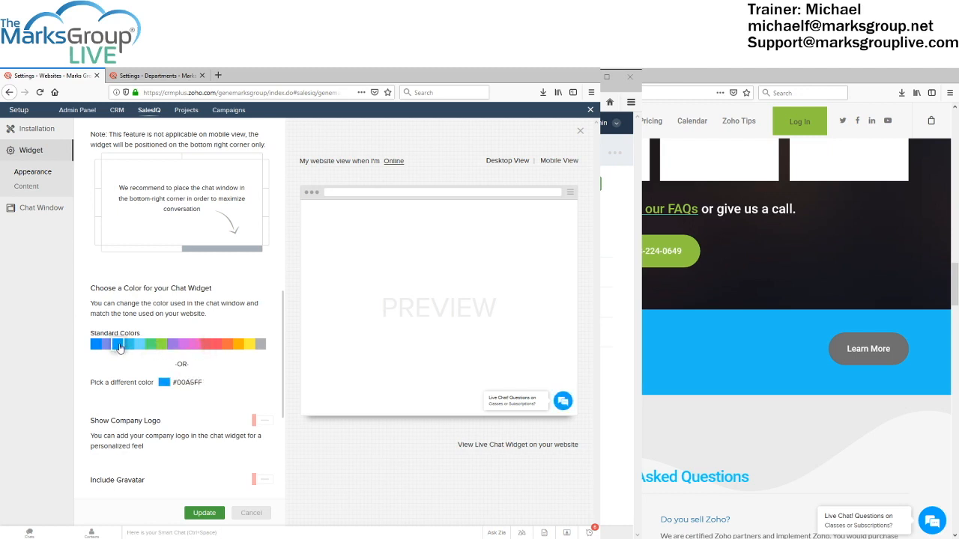
left_click(250, 345)
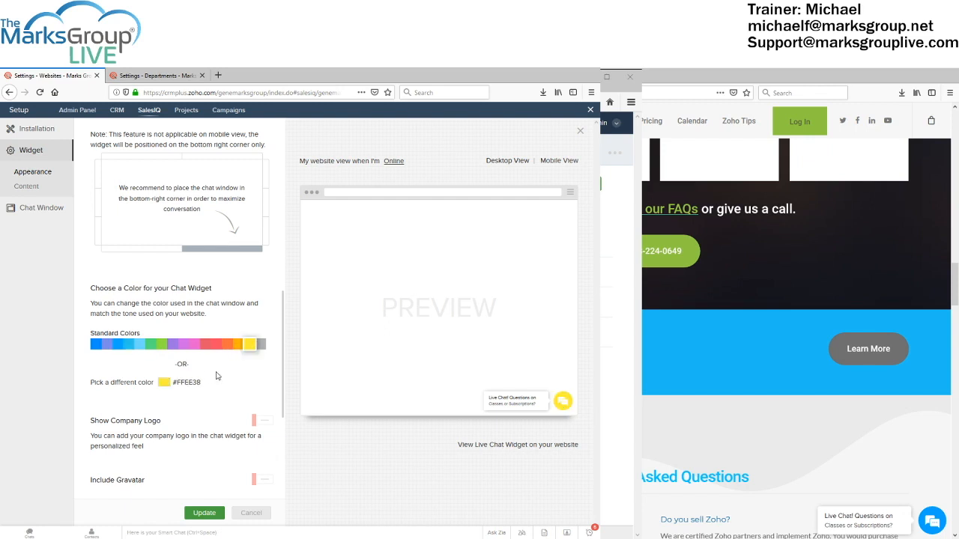
left_click(129, 346)
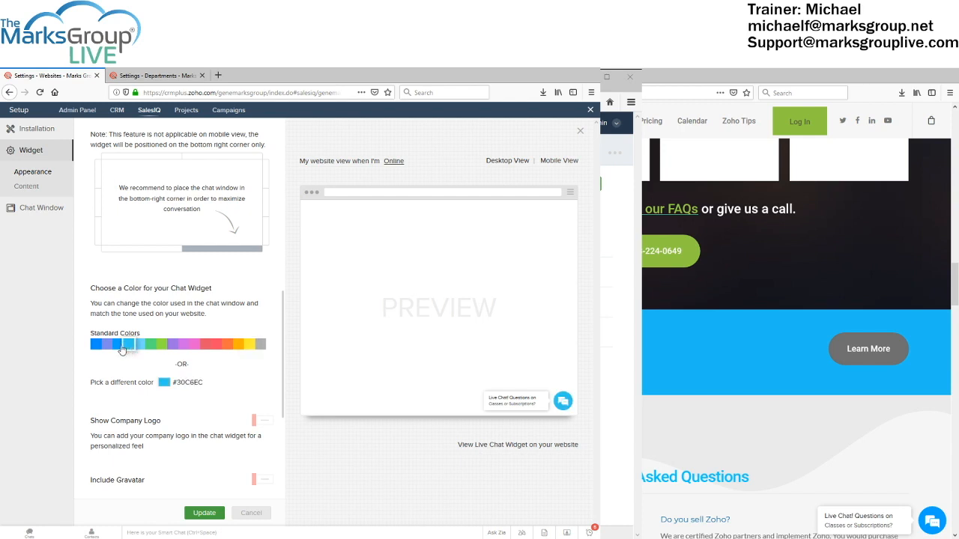
left_click(119, 347)
scroll(181, 421, "down", 3)
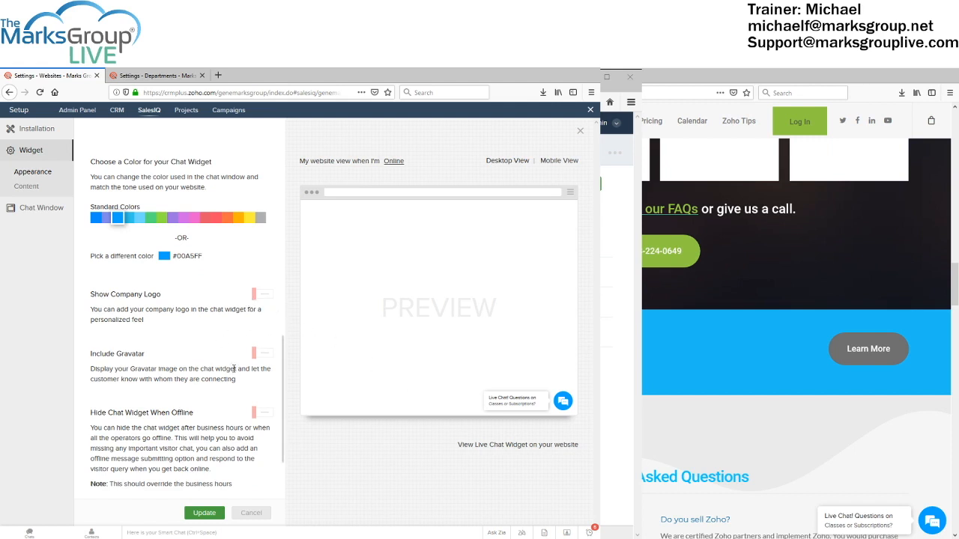
scroll(259, 370, "down", 1)
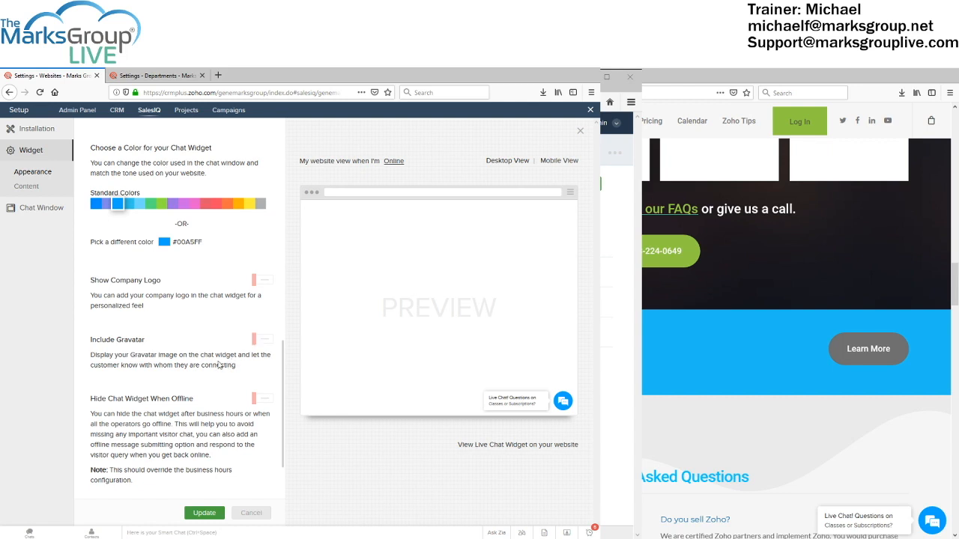
scroll(200, 371, "down", 1)
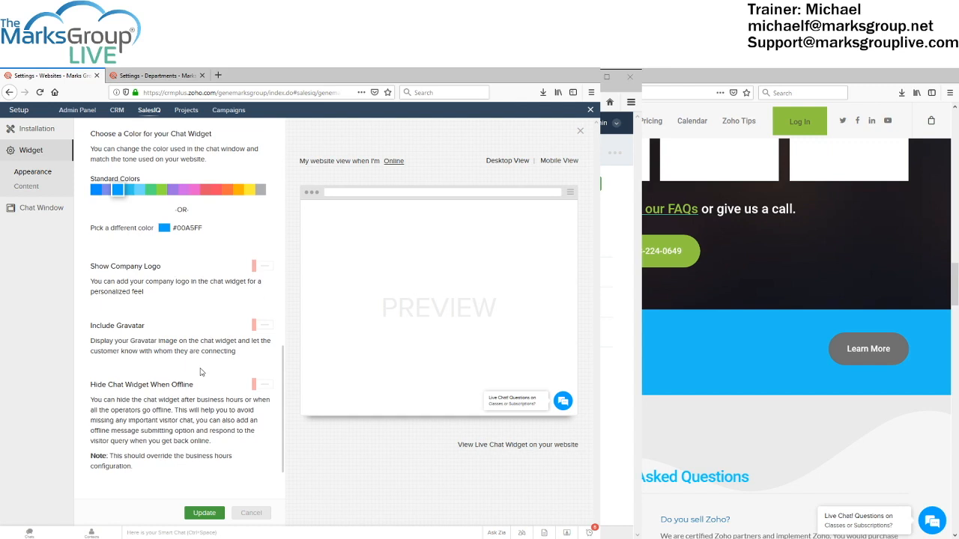
scroll(201, 372, "down", 2)
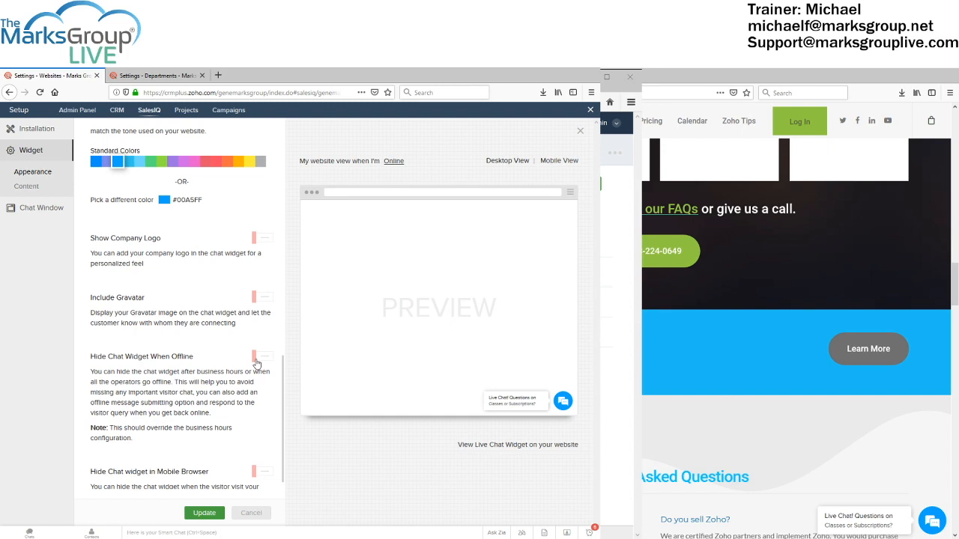
scroll(255, 364, "down", 1)
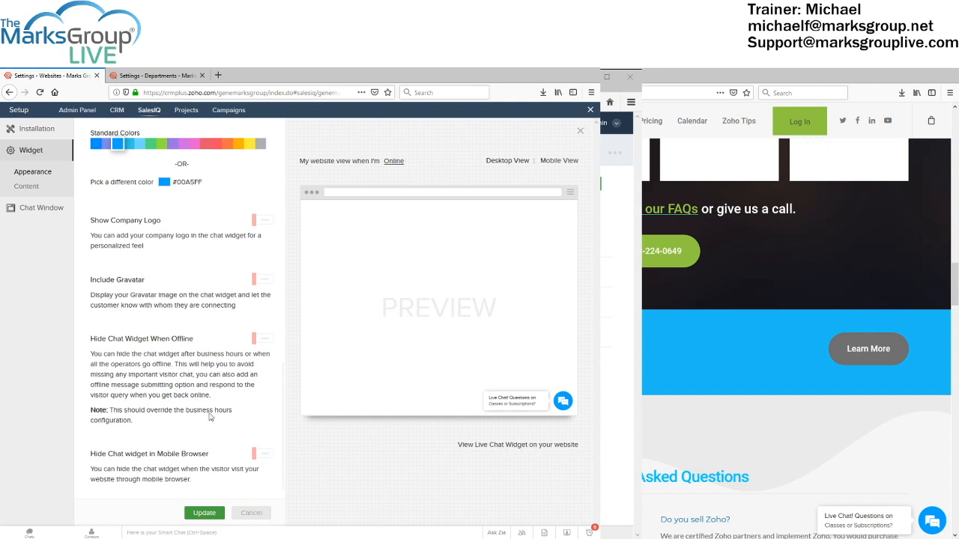
Go to the widget Content settings, cancelling out of the unsaved appearance changes
left_click(31, 189)
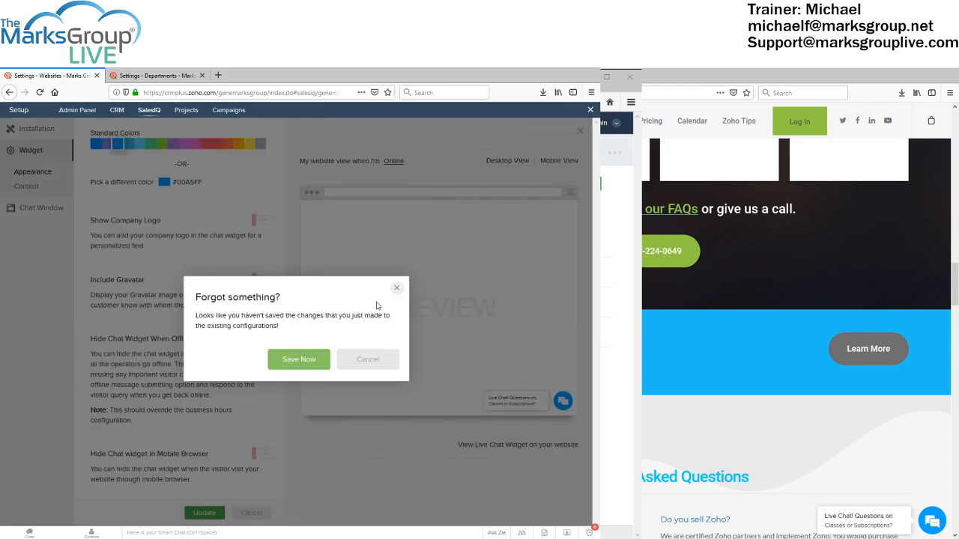
left_click(373, 362)
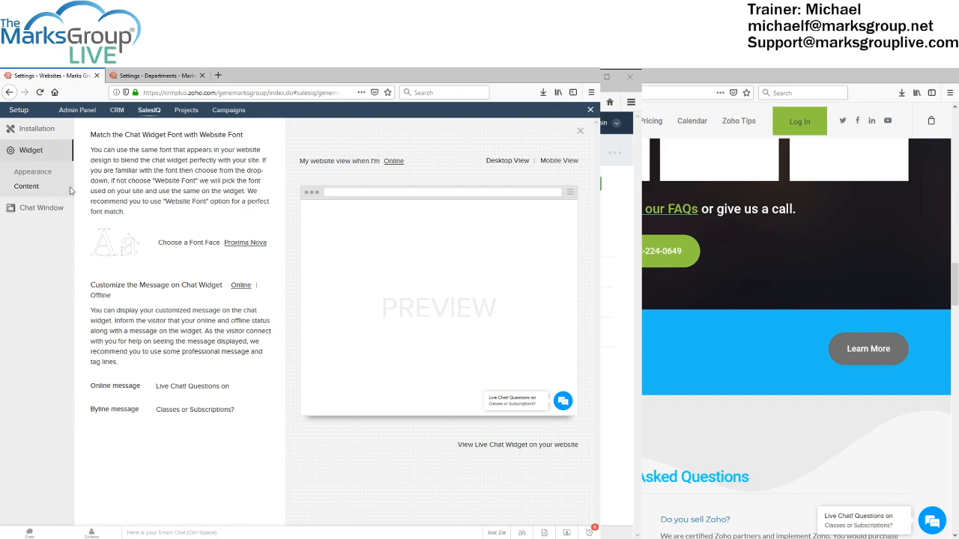
left_click(247, 244)
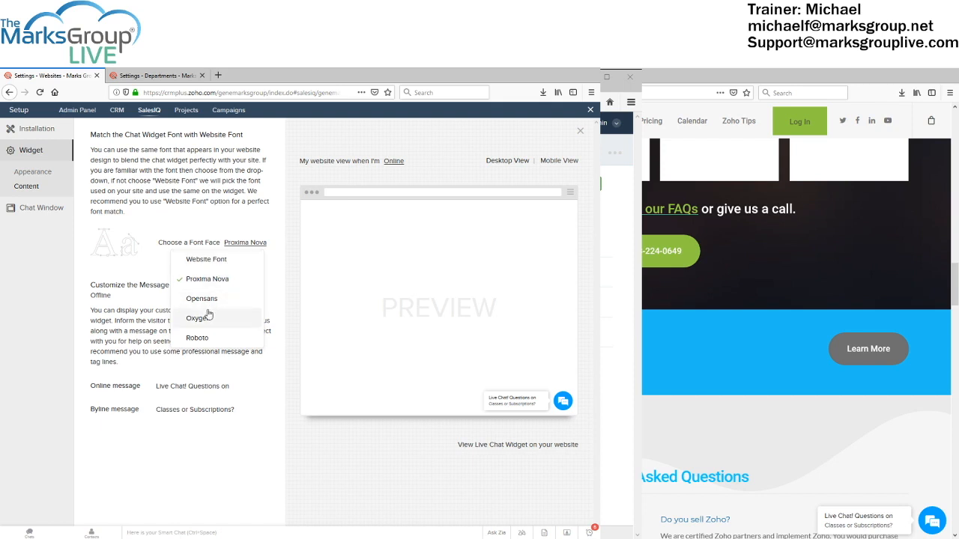
left_click(209, 300)
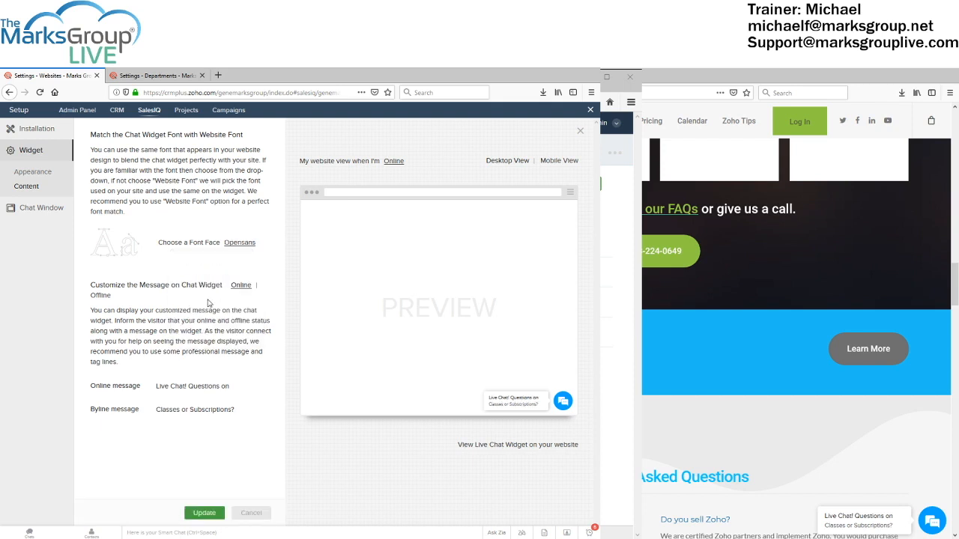
left_click(237, 245)
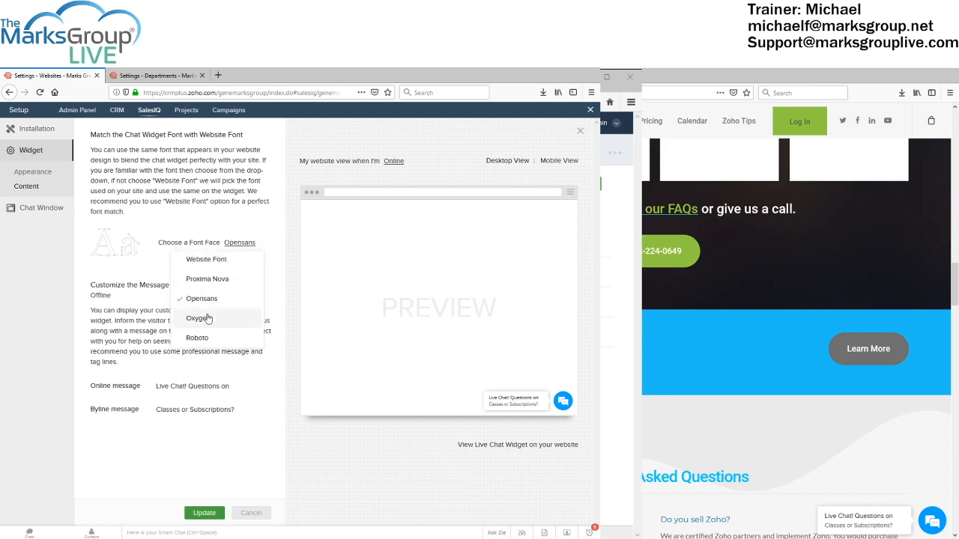
left_click(209, 318)
left_click(238, 244)
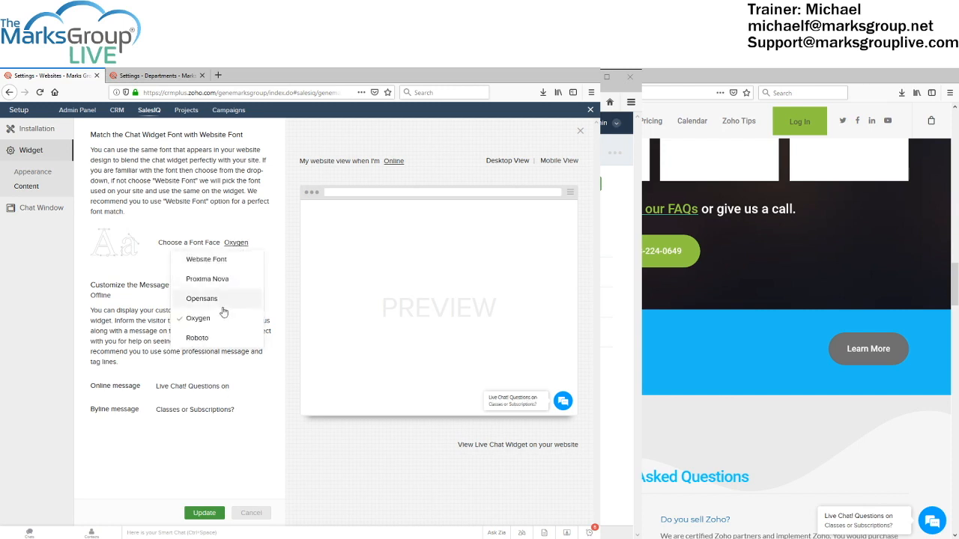
left_click(199, 338)
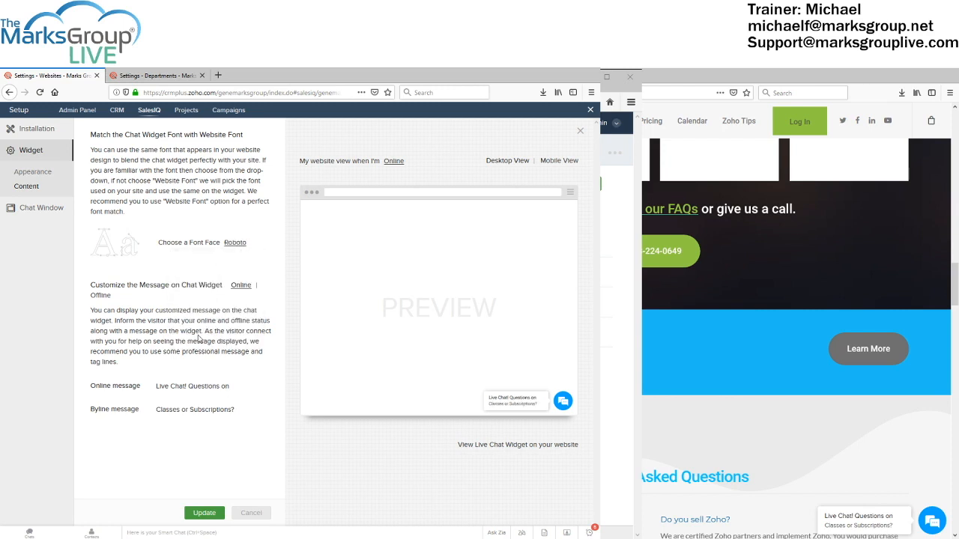
left_click(244, 247)
left_click(221, 281)
Discard the font changes, open the website's live chat, and load the Chat Window Appearance settings
left_click(255, 513)
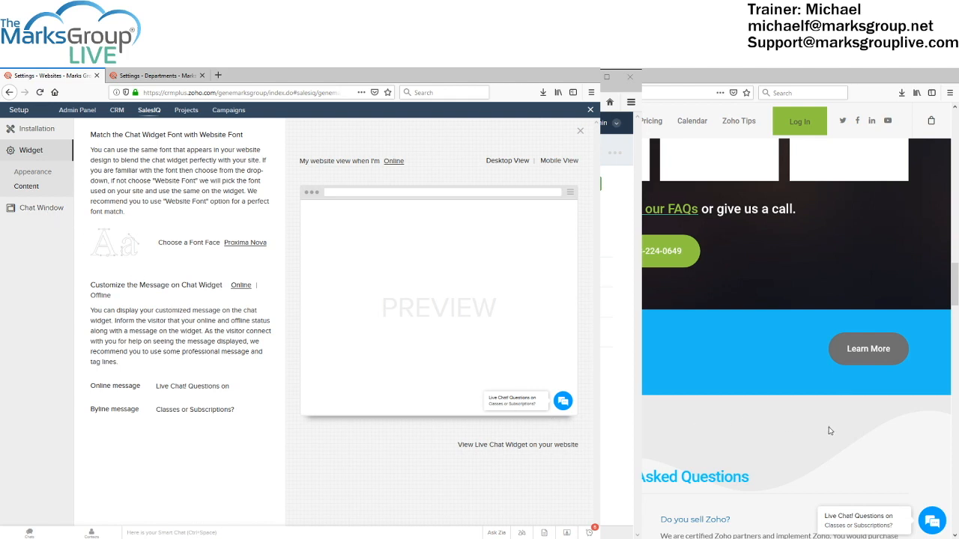
left_click(858, 518)
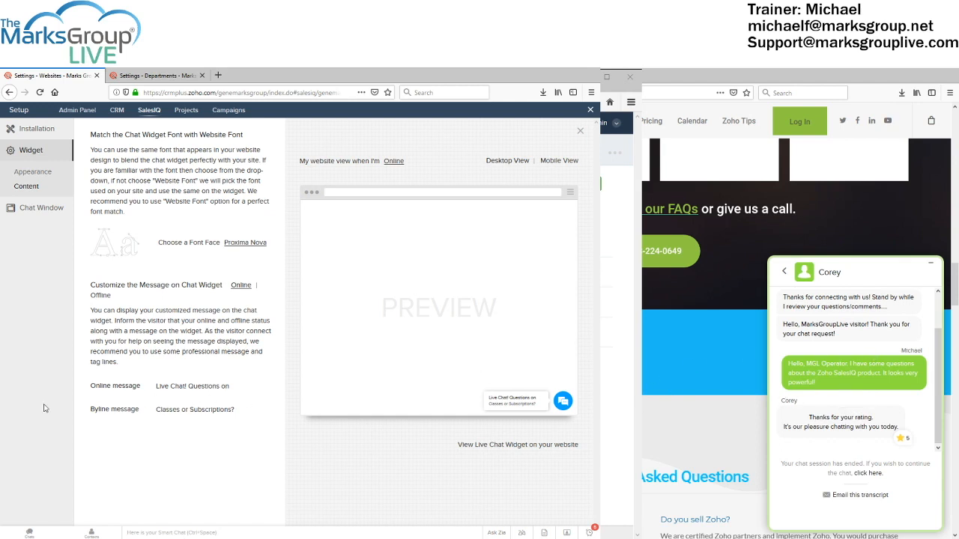
left_click(51, 211)
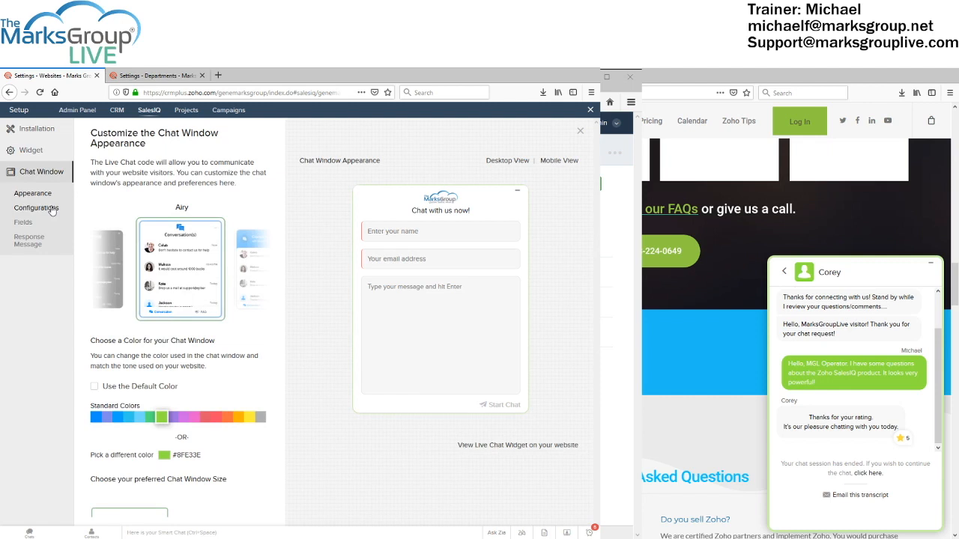
left_click(262, 271)
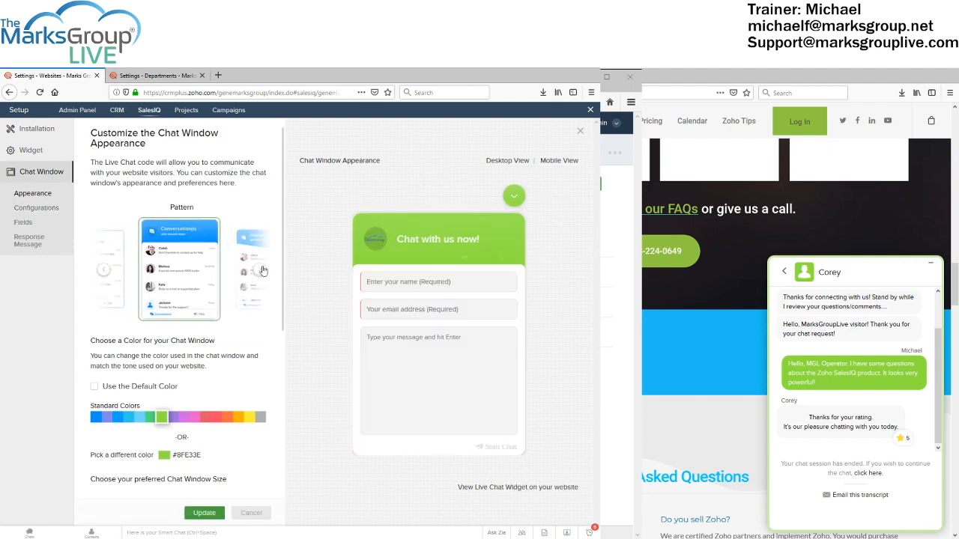
left_click(262, 271)
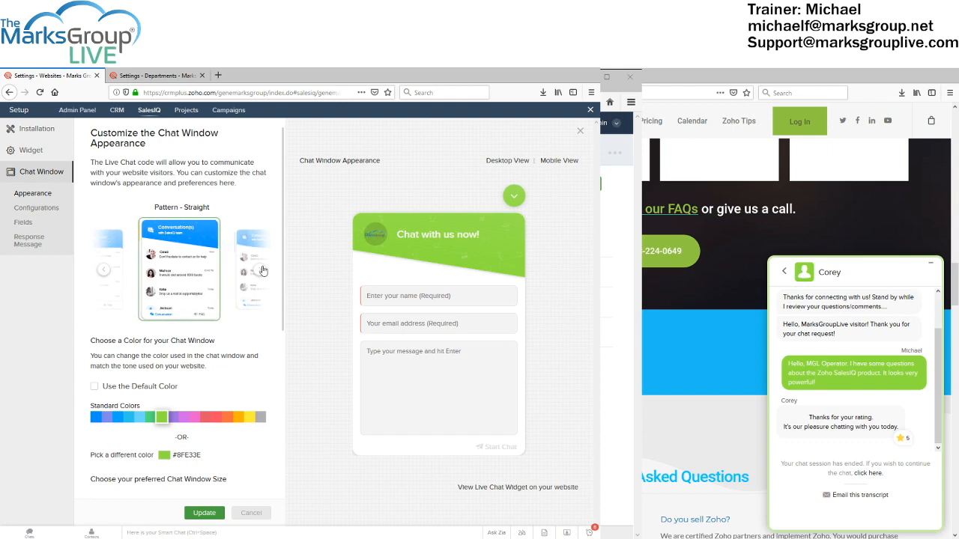
left_click(262, 271)
left_click(262, 270)
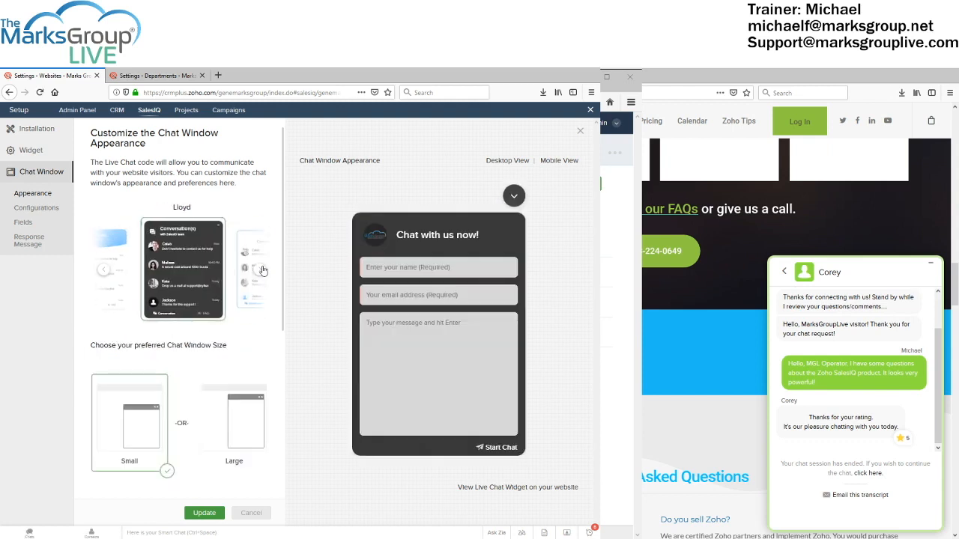
left_click(263, 270)
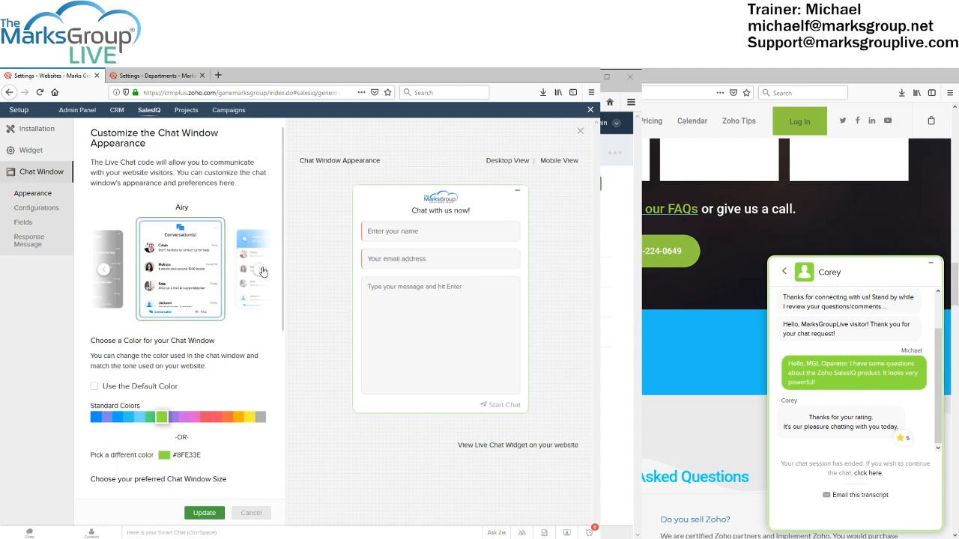
scroll(206, 327, "down", 1)
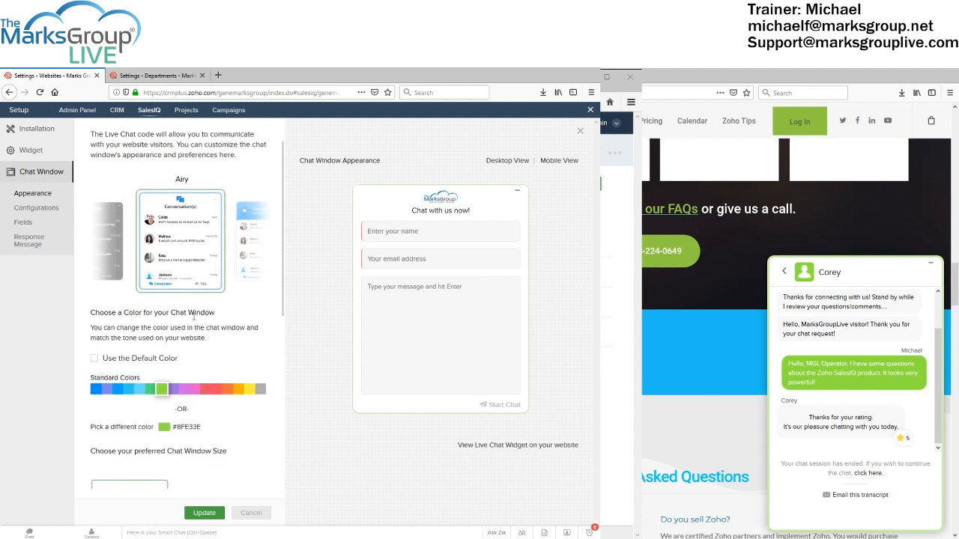
scroll(174, 320, "down", 1)
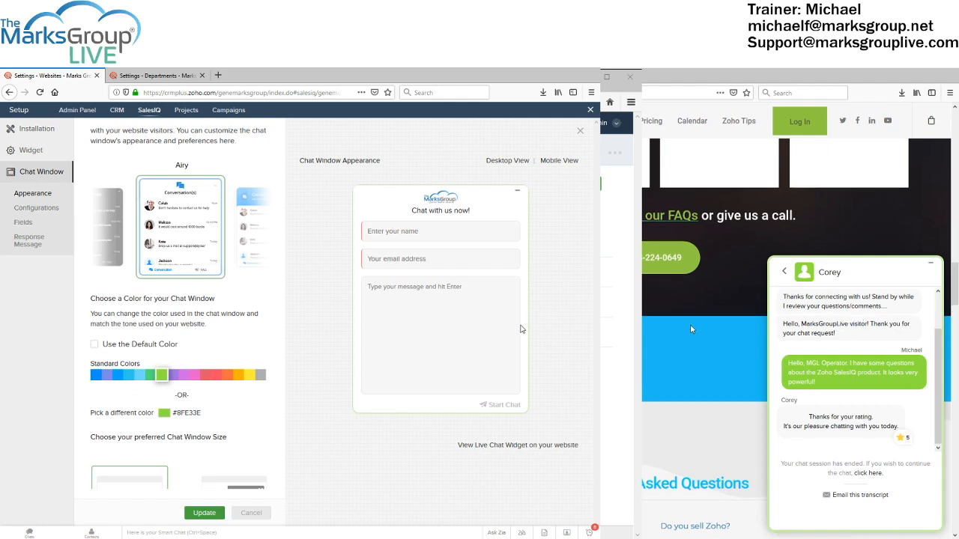
scroll(691, 327, "up", 2)
scroll(690, 329, "up", 1)
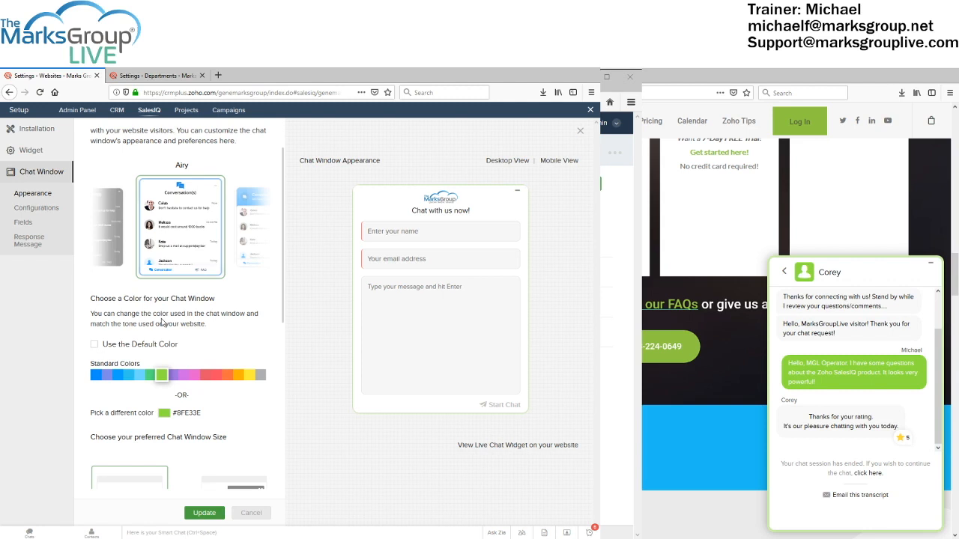
scroll(163, 352, "down", 3)
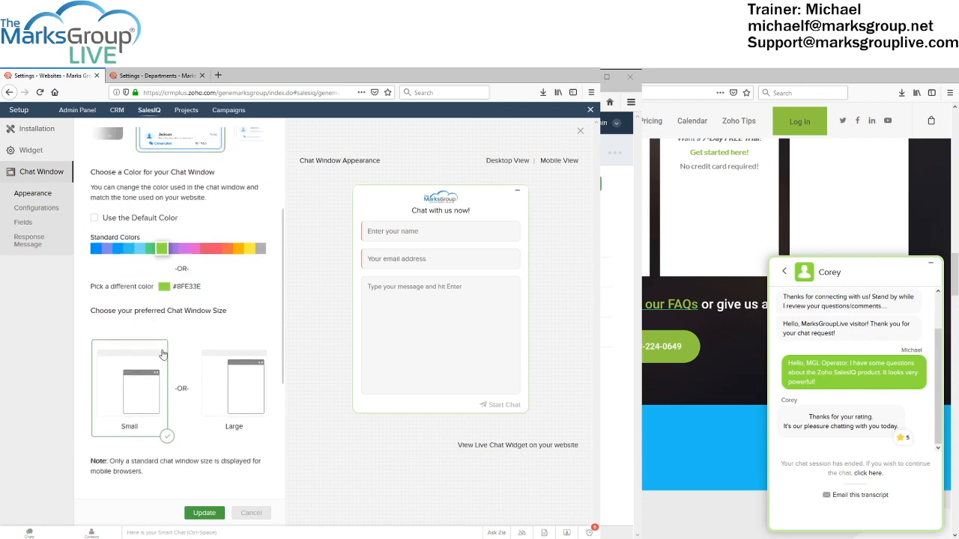
scroll(163, 355, "down", 1)
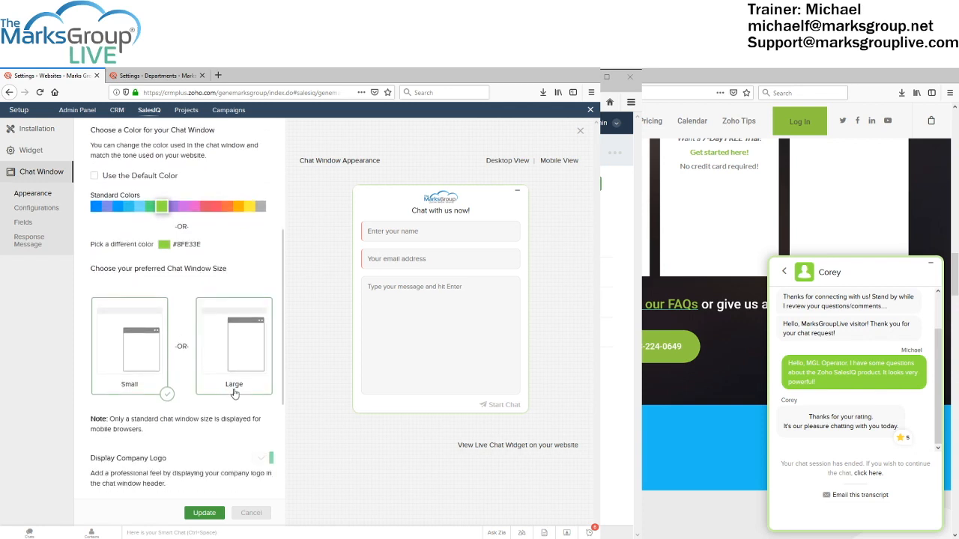
scroll(215, 381, "down", 1)
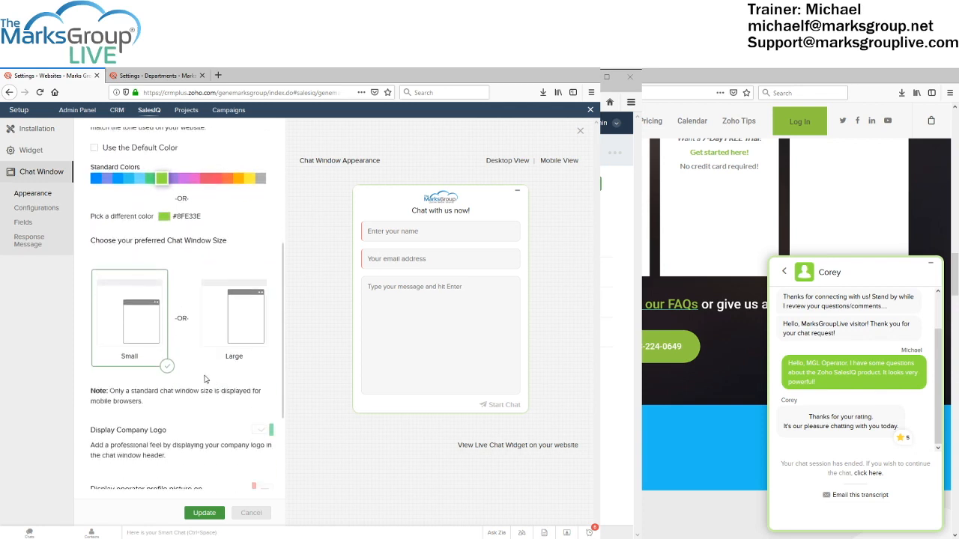
scroll(207, 378, "down", 1)
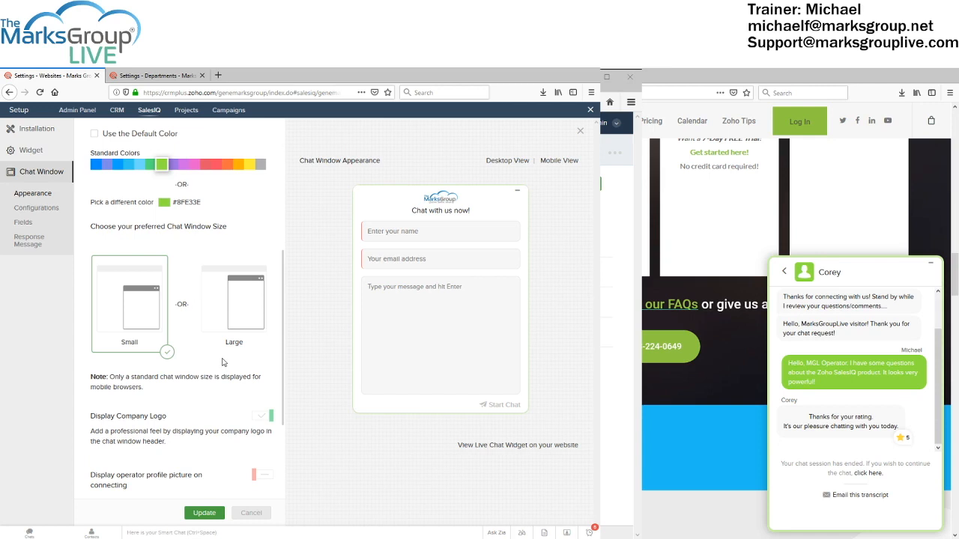
scroll(221, 362, "down", 2)
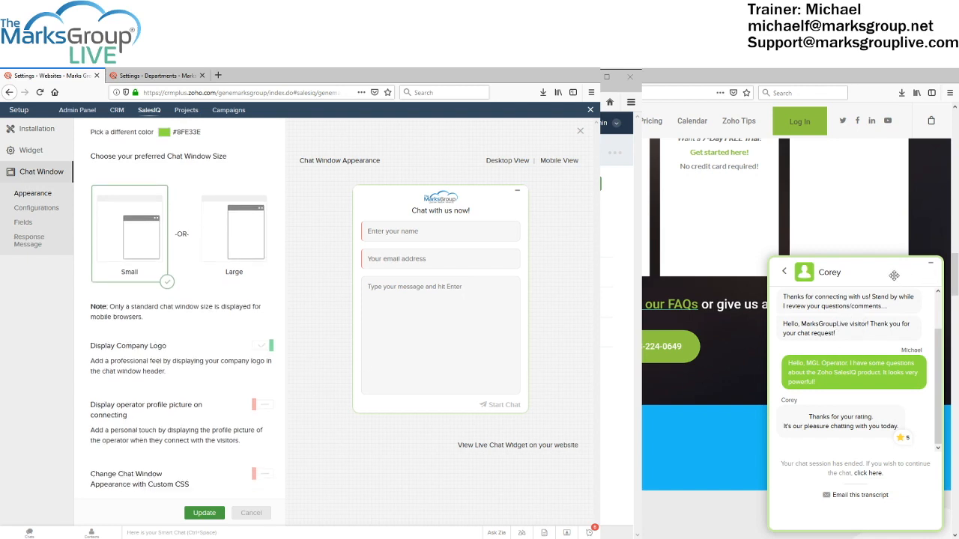
Minimize and reopen the website widget, then start a new chat with name and e-mail prefilled
left_click(784, 272)
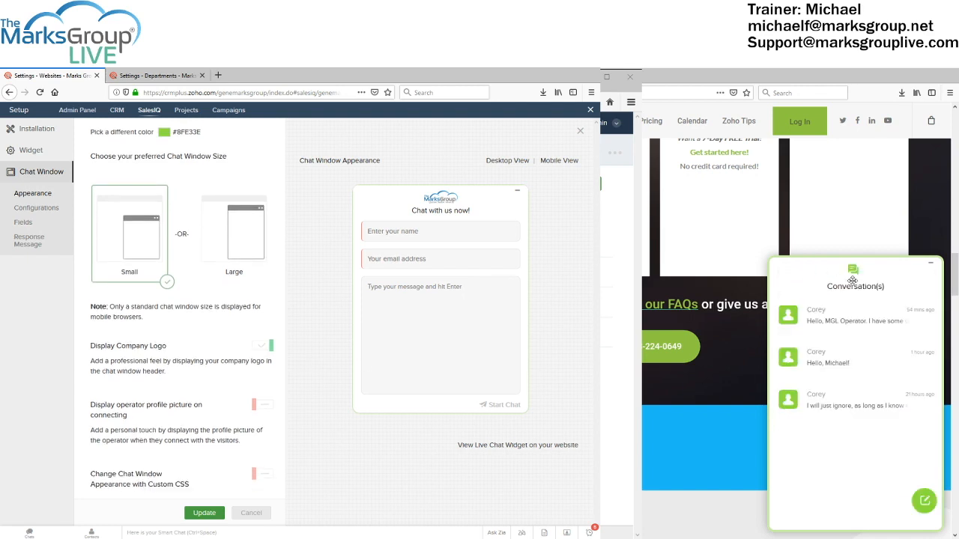
left_click(930, 264)
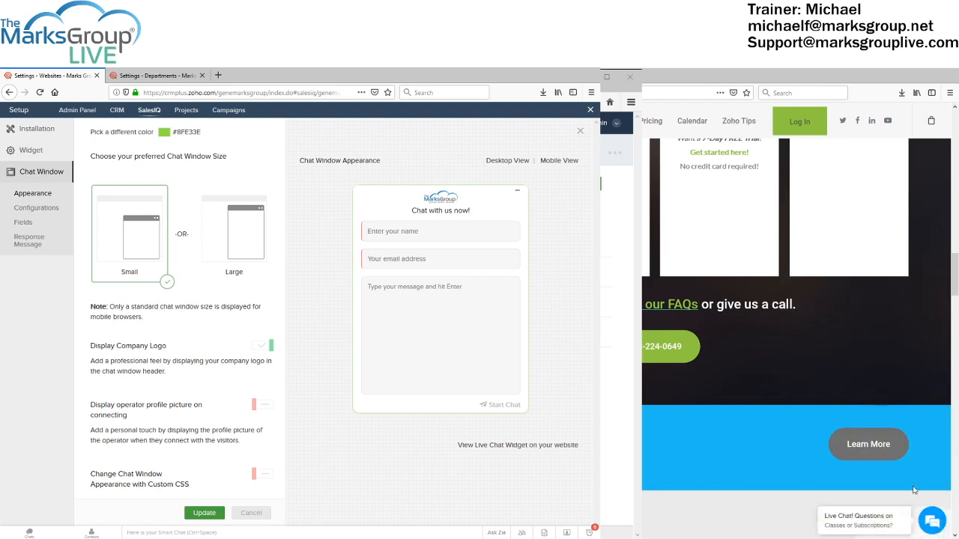
left_click(872, 509)
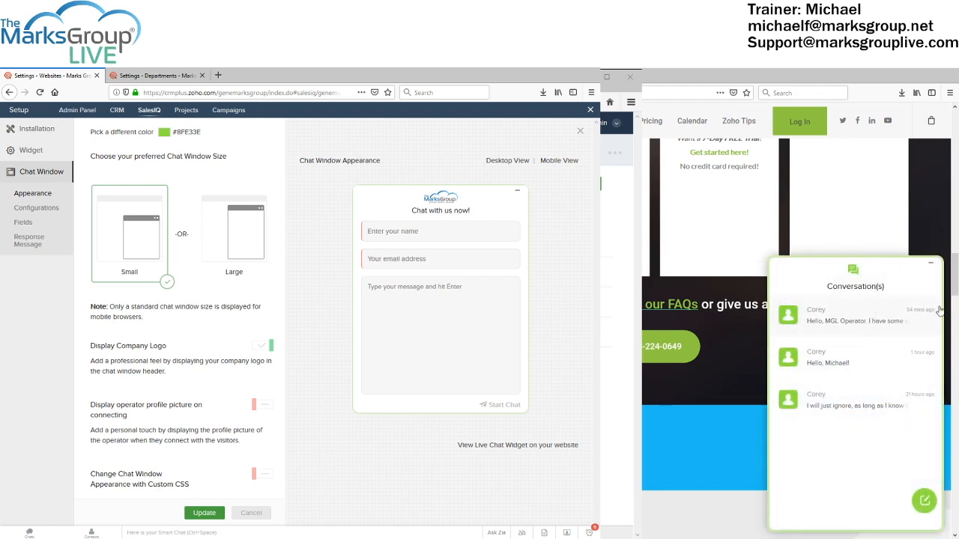
left_click(924, 500)
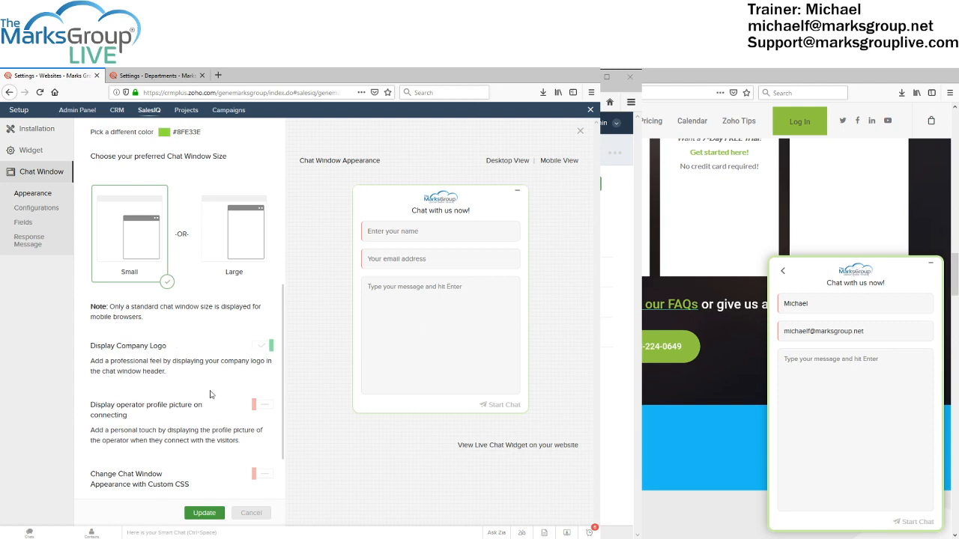
scroll(209, 394, "down", 1)
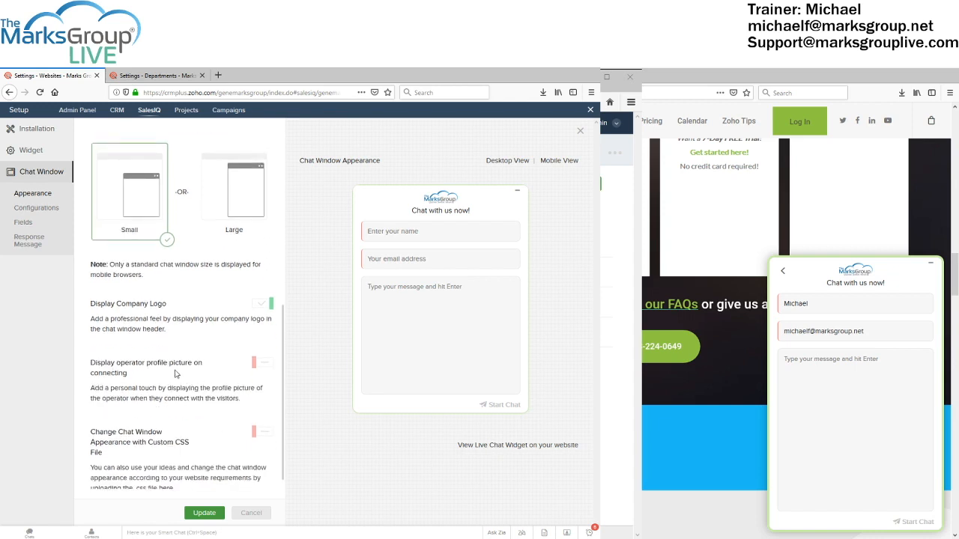
Scroll to the Small window size, company logo and custom CSS options
scroll(187, 369, "down", 1)
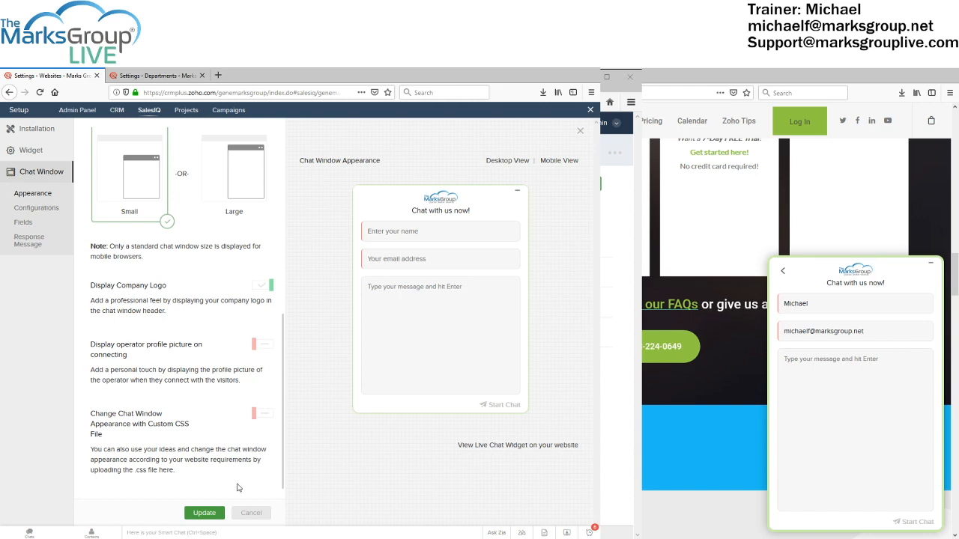
Dismiss the unsaved-changes reminder for Configurations and keep chat waiting time at 45 Seconds
left_click(37, 209)
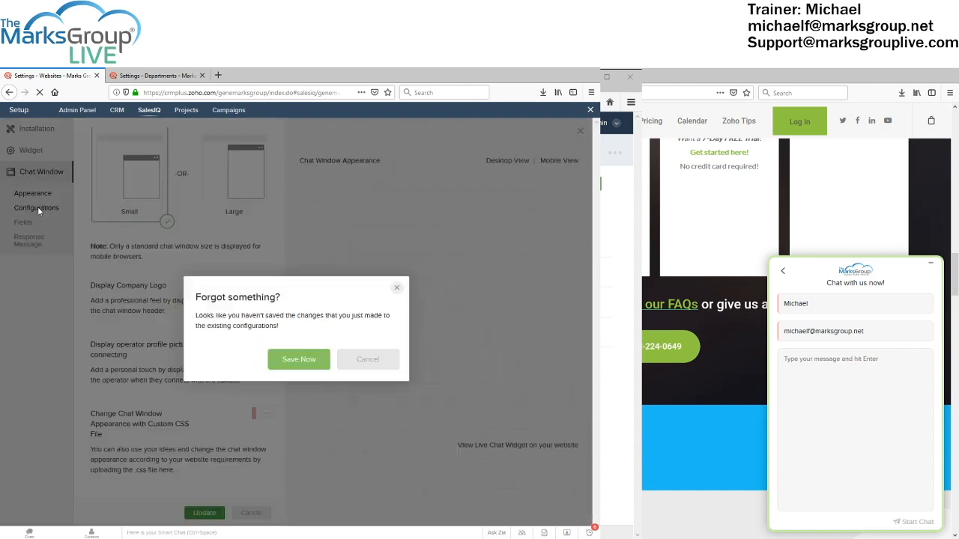
left_click(369, 360)
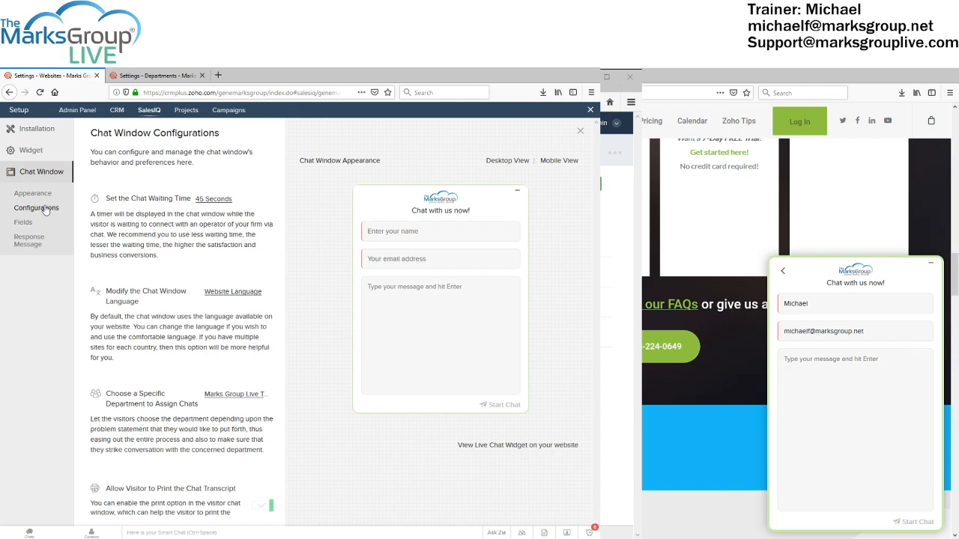
left_click(217, 200)
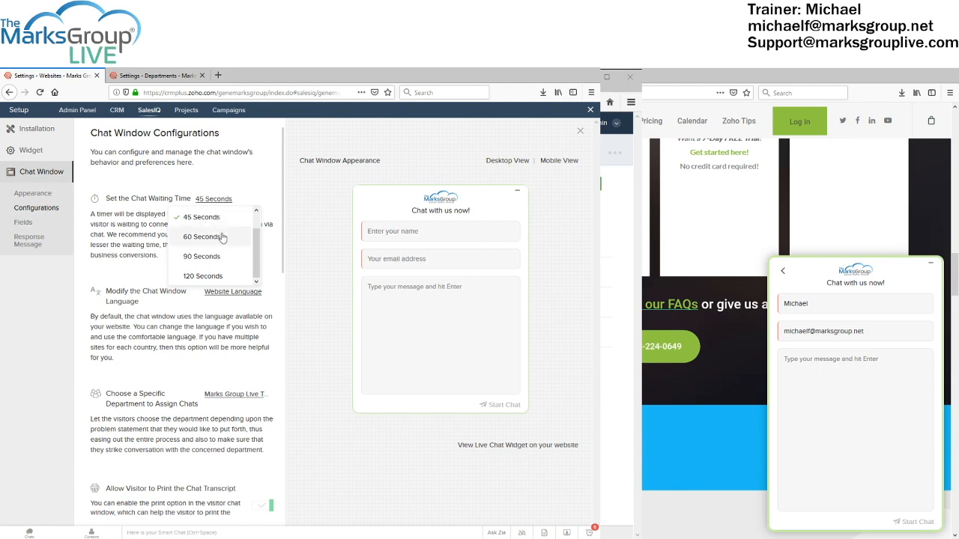
left_click(117, 244)
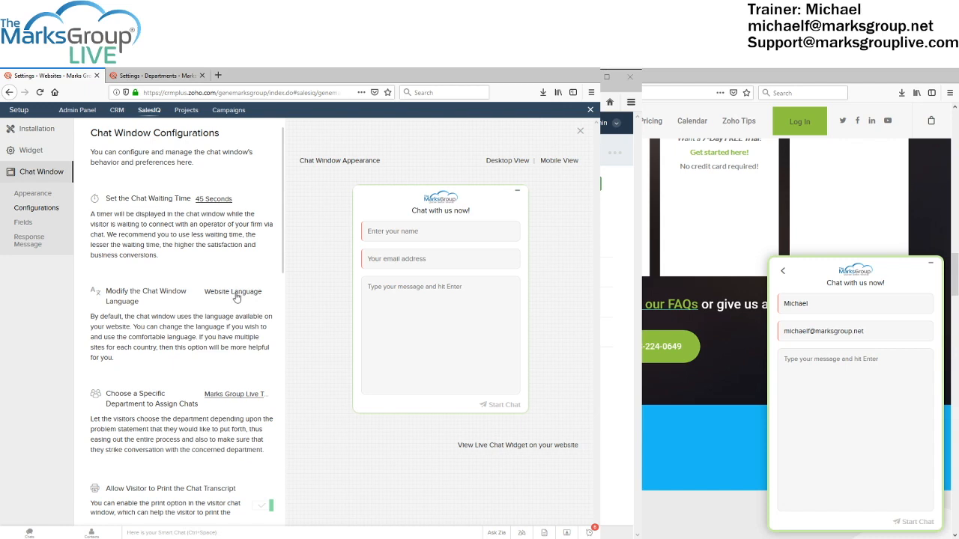
scroll(237, 298, "down", 1)
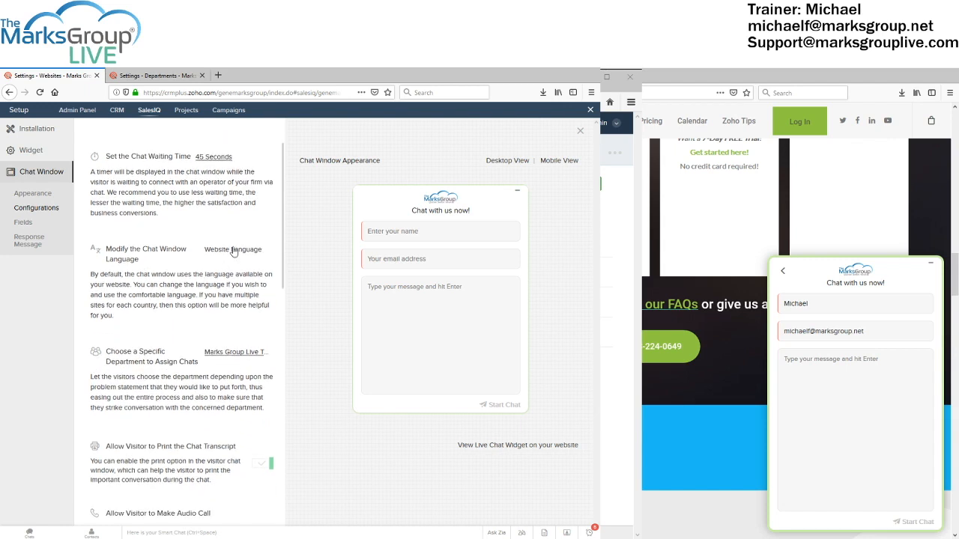
left_click(233, 250)
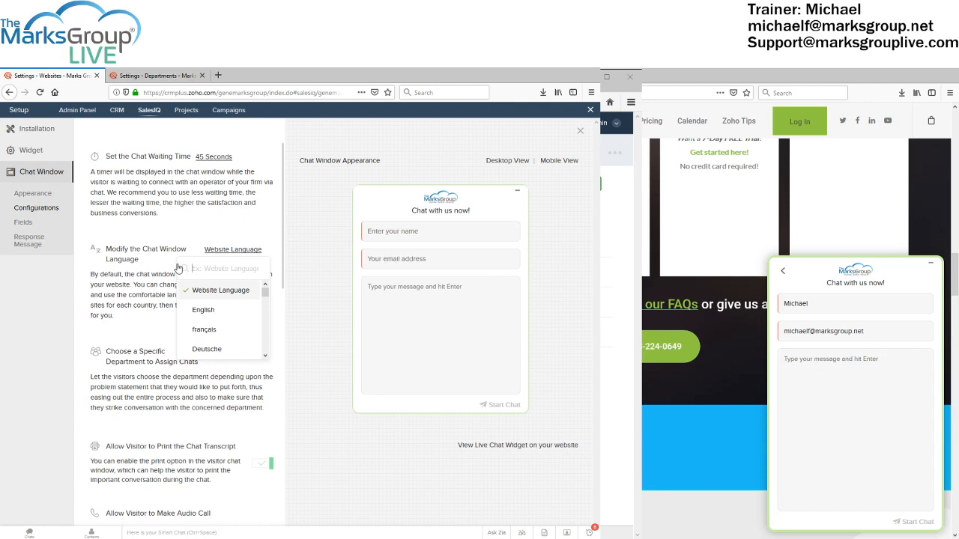
left_click(147, 283)
scroll(146, 282, "down", 2)
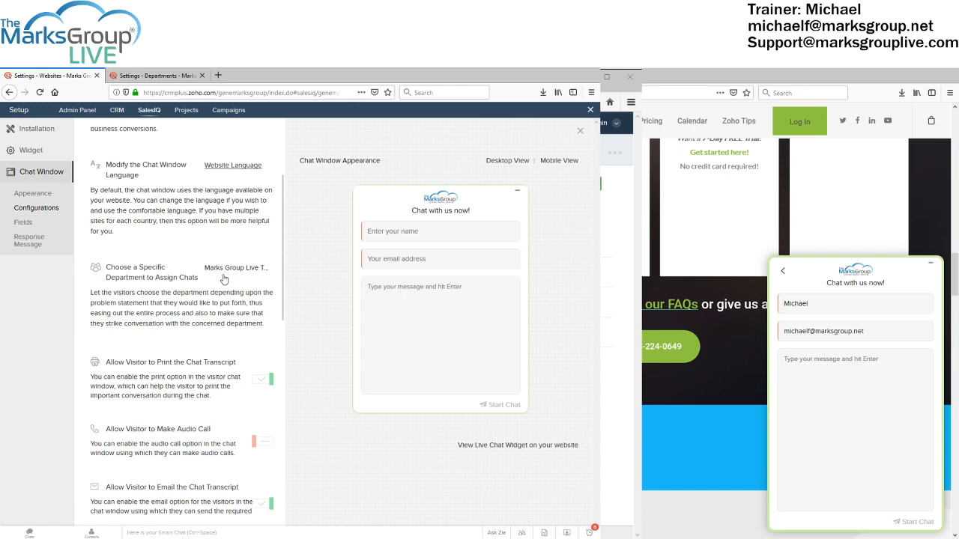
scroll(232, 285, "down", 2)
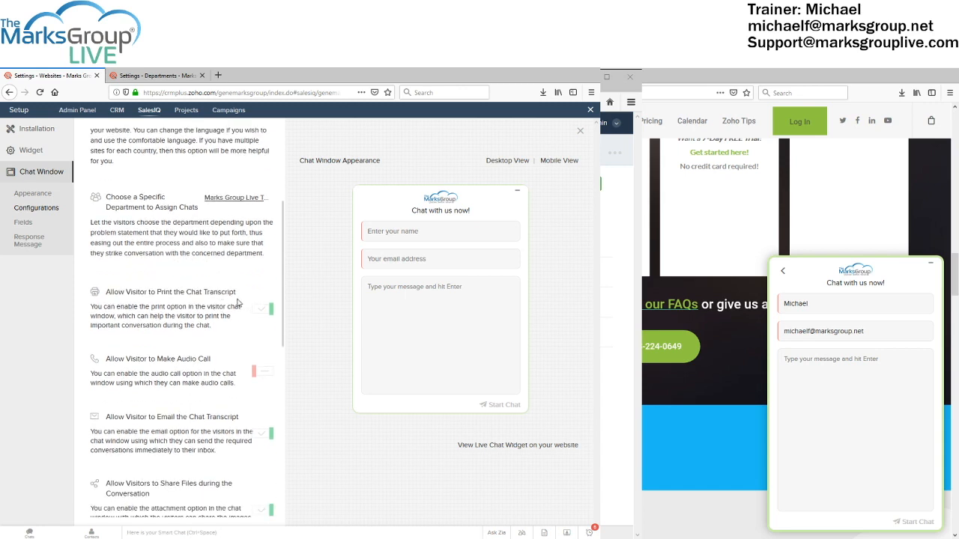
scroll(238, 302, "down", 1)
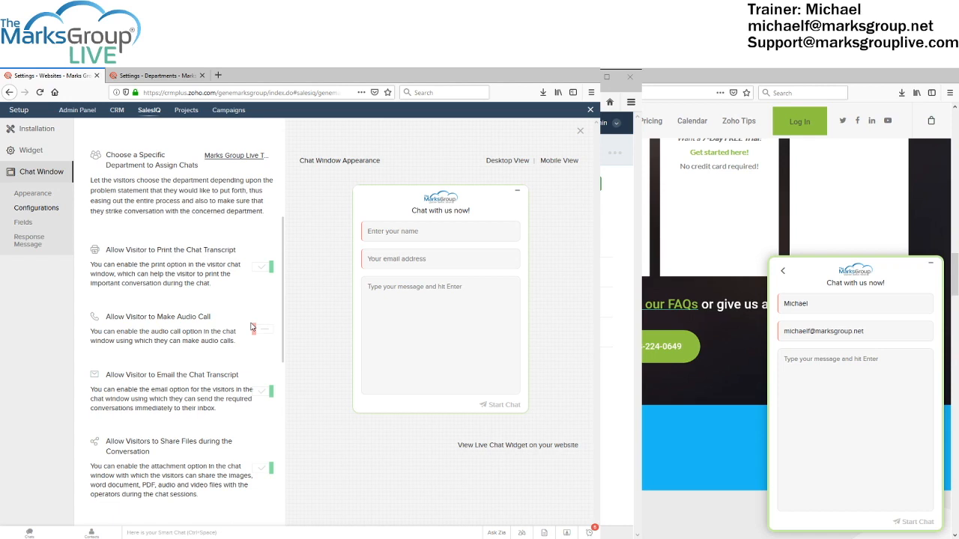
Scroll through the remaining chat window configuration options
scroll(206, 334, "down", 1)
scroll(190, 365, "down", 1)
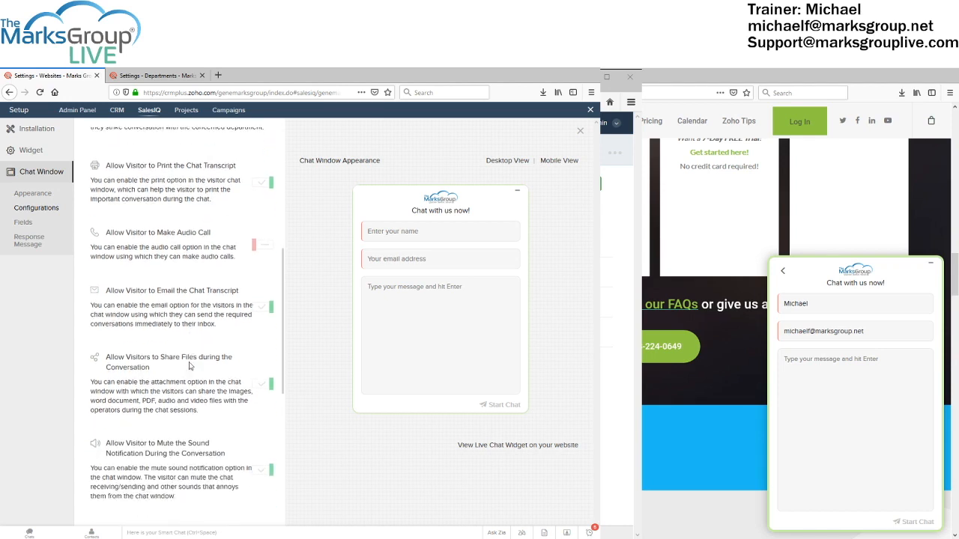
scroll(190, 366, "down", 2)
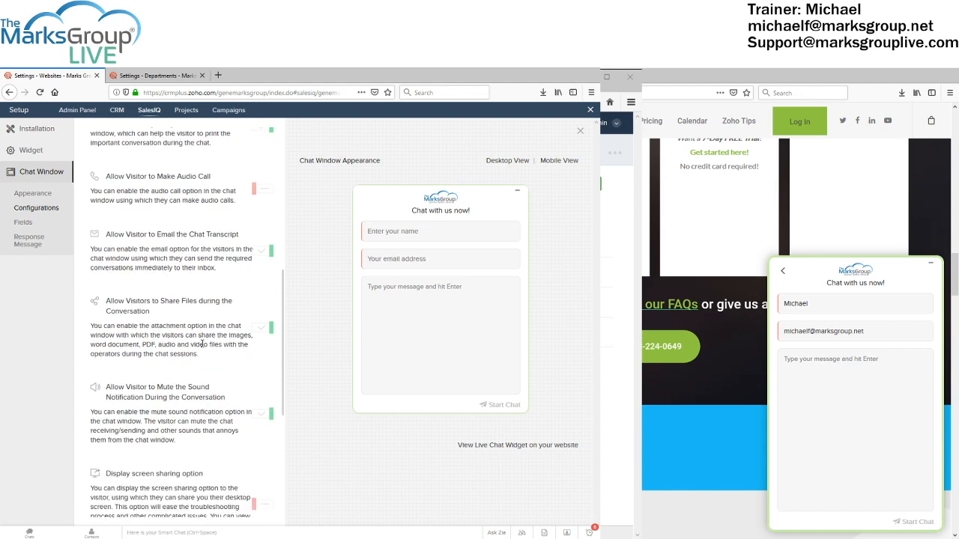
scroll(202, 343, "down", 2)
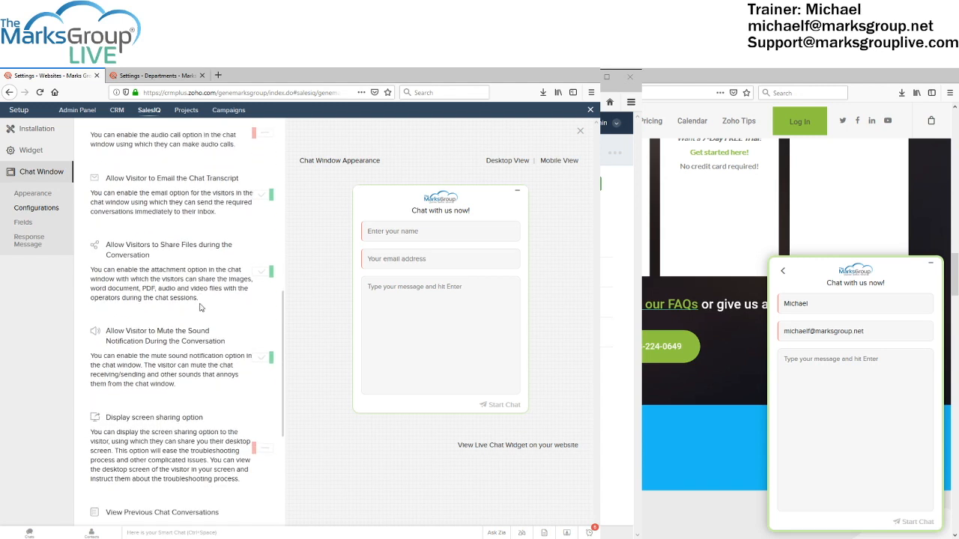
scroll(200, 307, "down", 3)
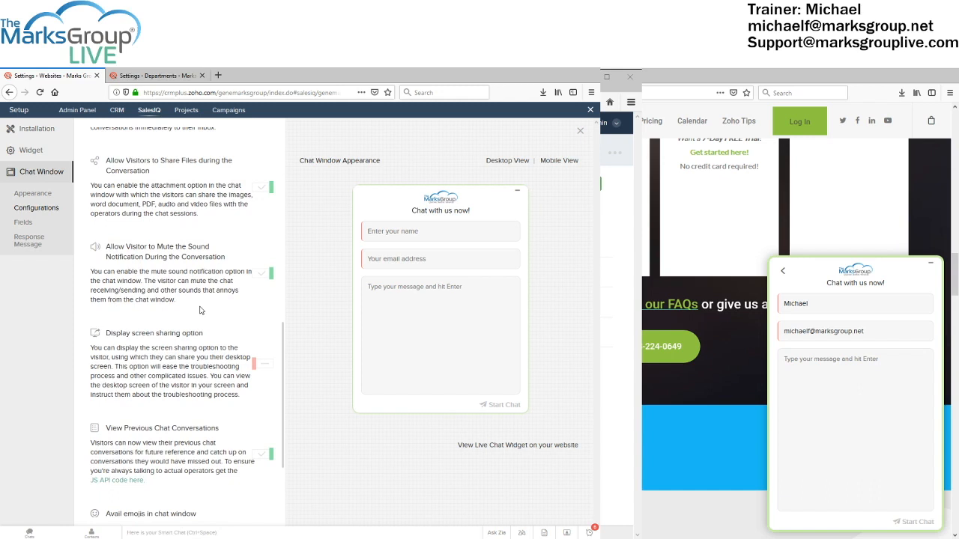
scroll(200, 311, "down", 1)
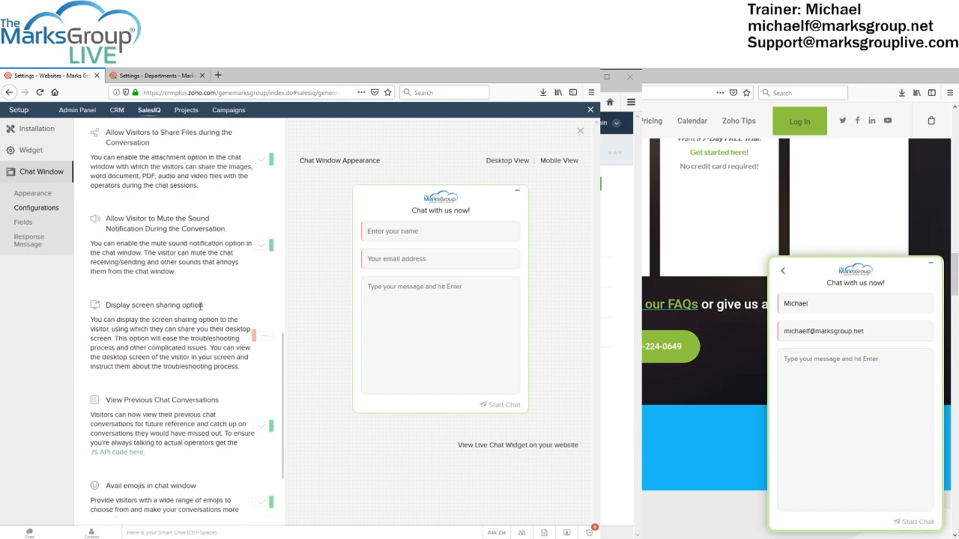
scroll(200, 307, "down", 2)
scroll(200, 309, "down", 2)
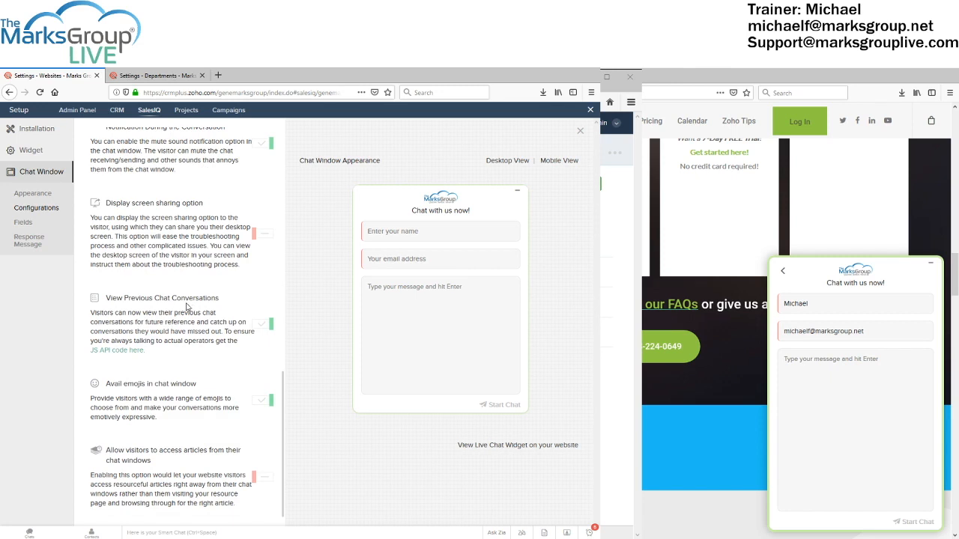
Return the live site's chat to its Conversation(s) list and open the Visitor Input Fields page
left_click(859, 436)
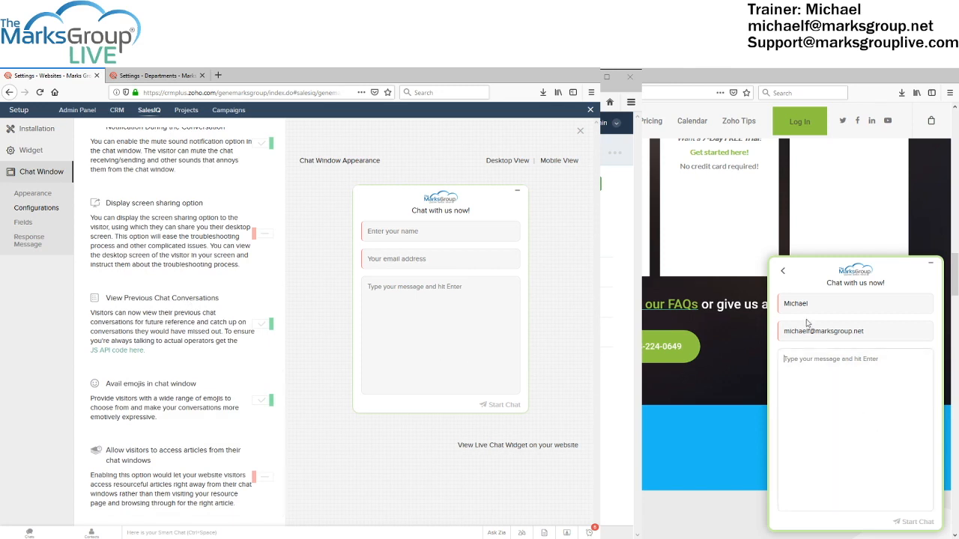
left_click(782, 270)
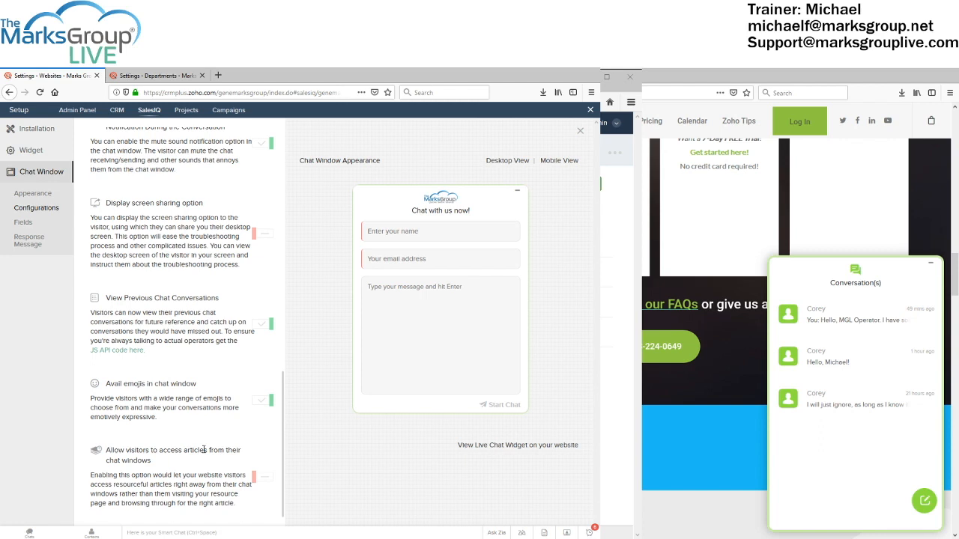
left_click(24, 224)
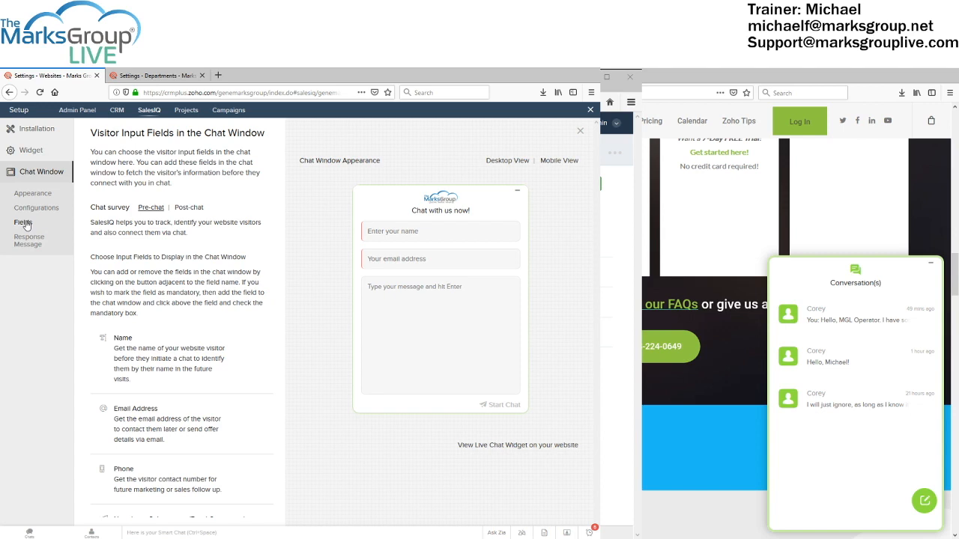
left_click(182, 210)
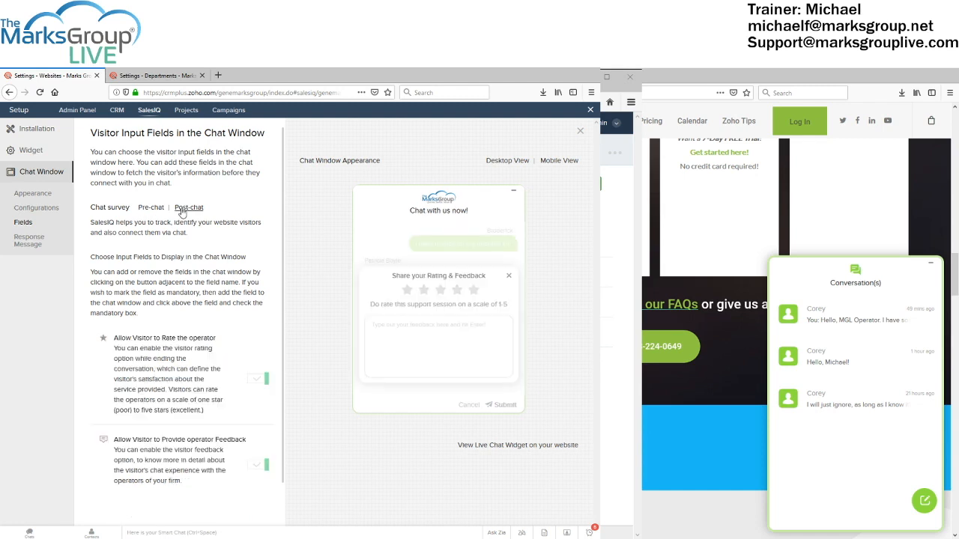
left_click(148, 210)
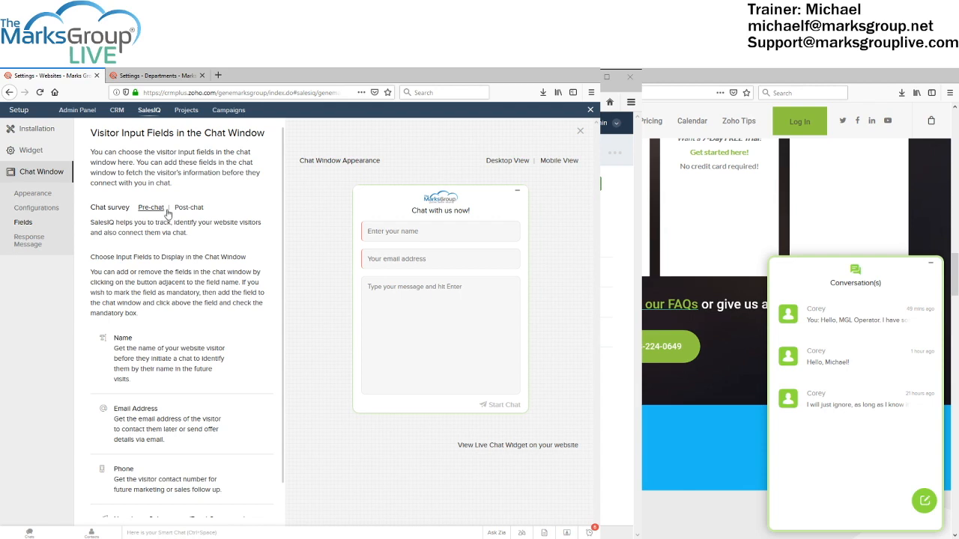
scroll(169, 211, "down", 1)
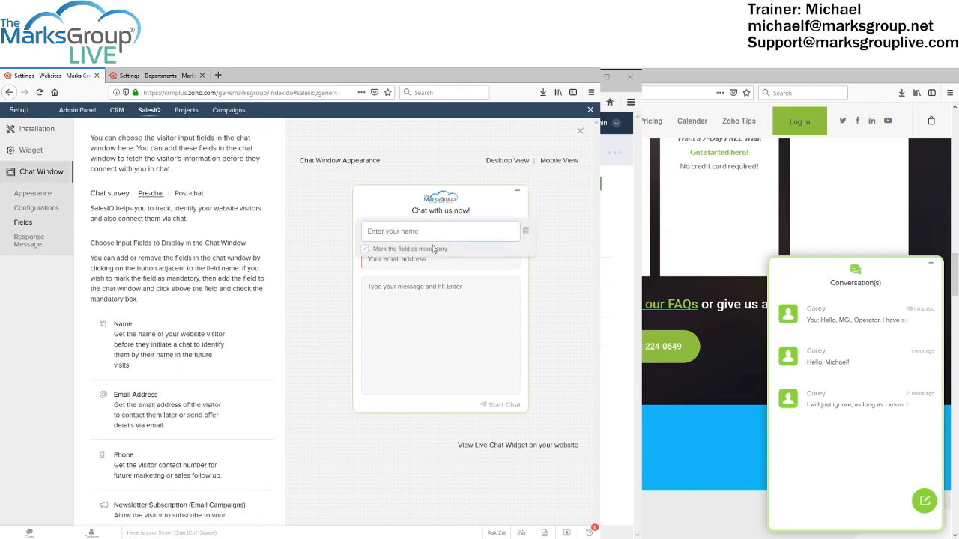
mouse_move(377, 238)
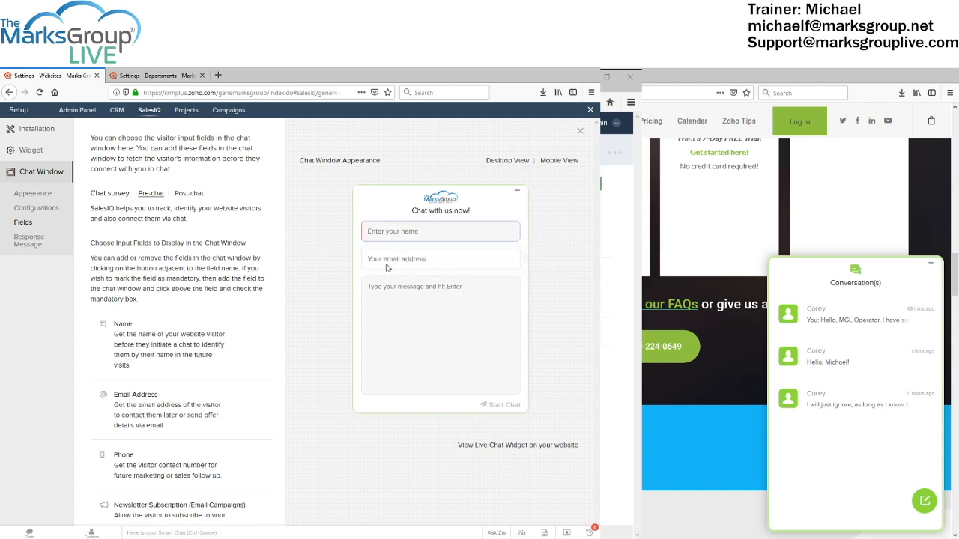
mouse_move(389, 267)
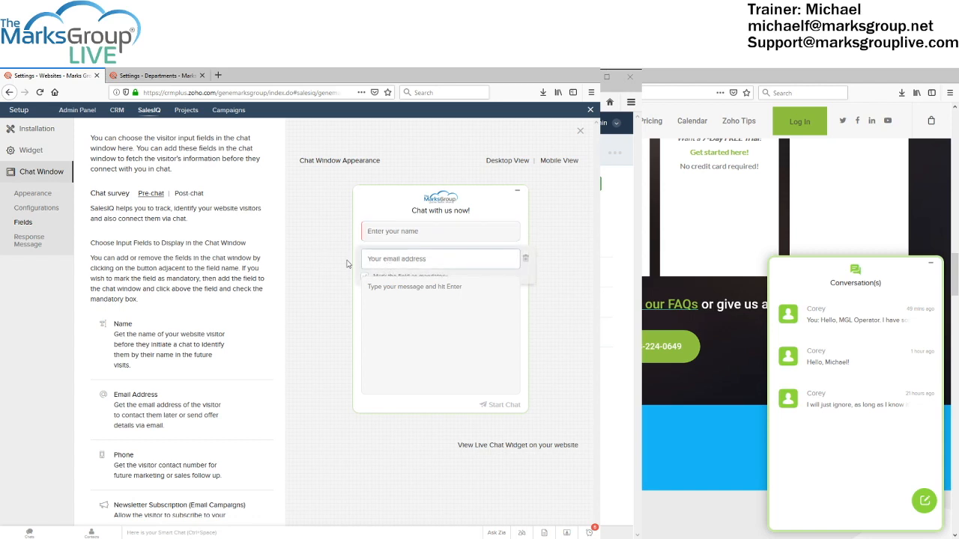
scroll(225, 314, "down", 1)
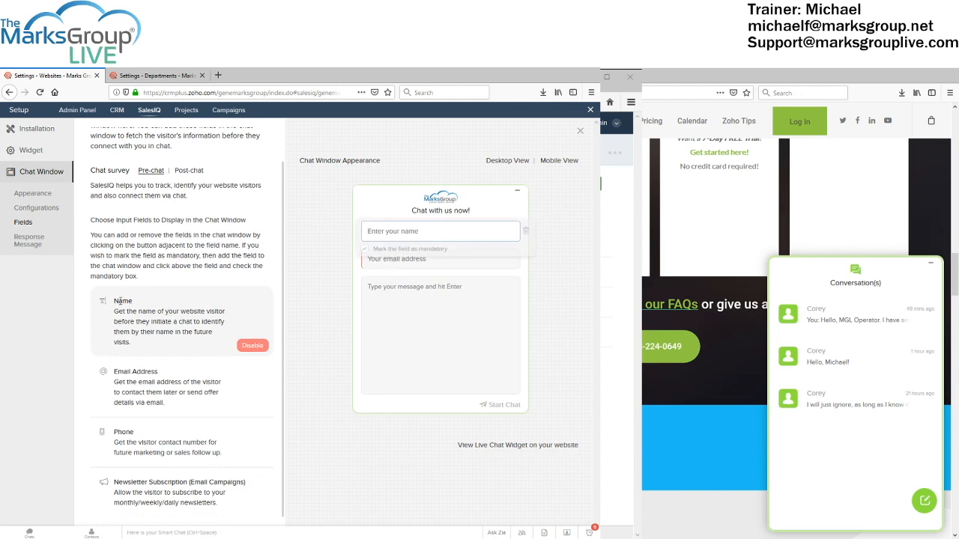
mouse_move(135, 380)
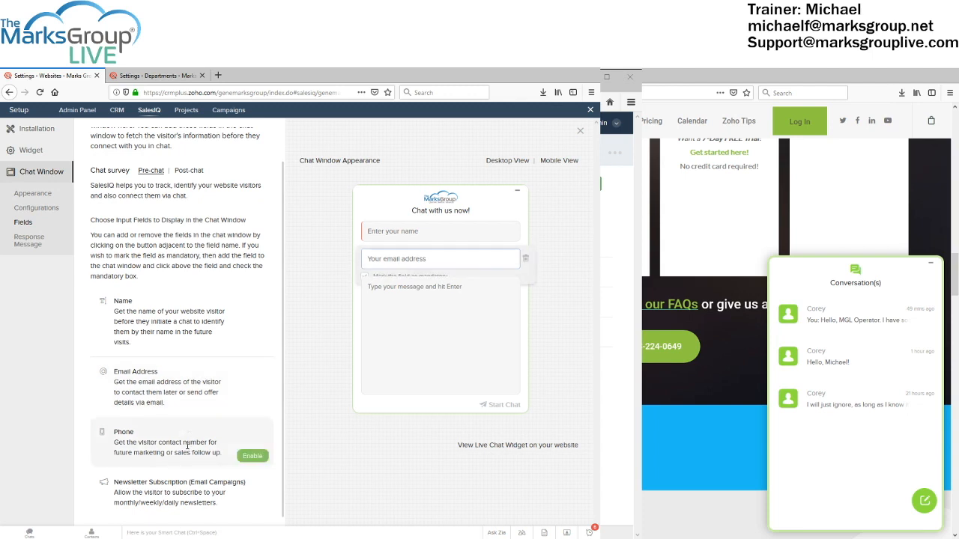
Add a trial Phone field to the pre-chat form, then delete it from the preview
left_click(251, 456)
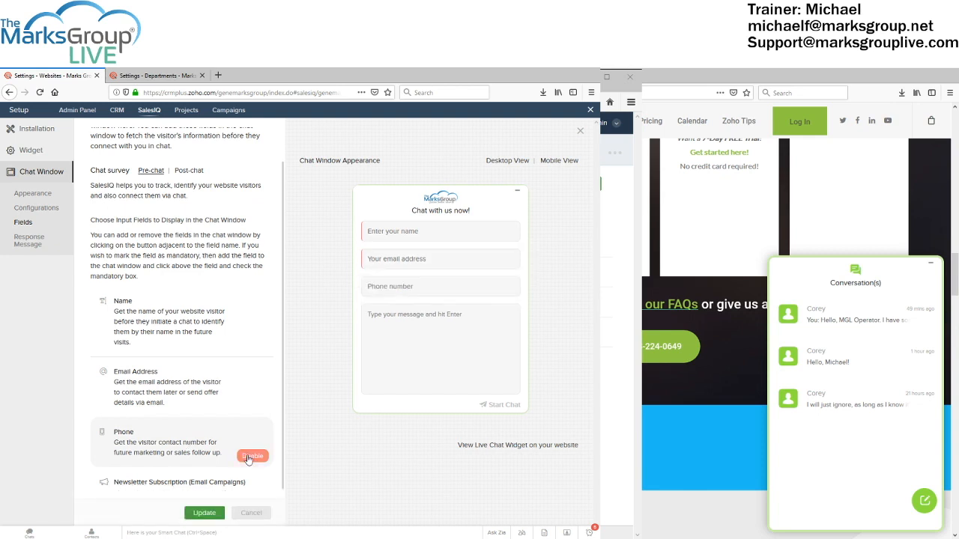
mouse_move(431, 296)
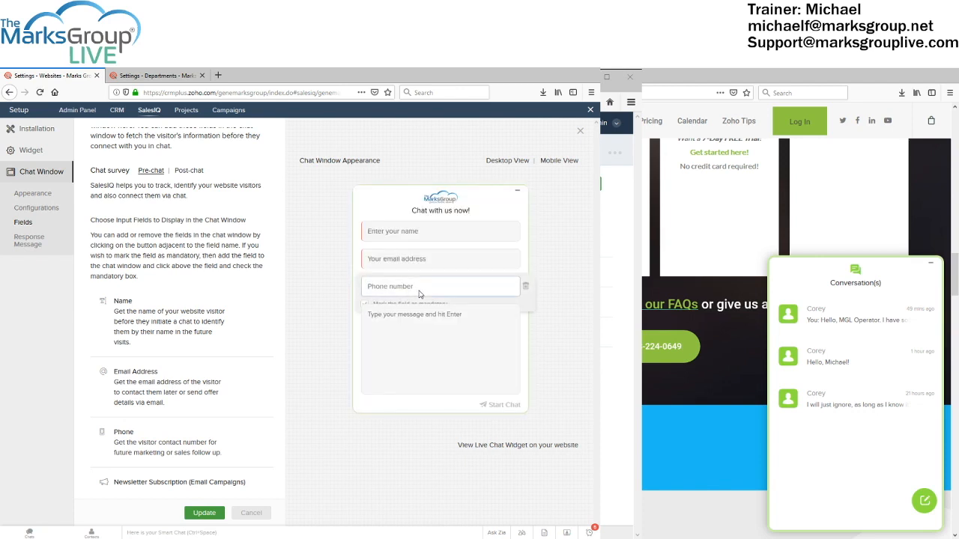
left_click(397, 253)
mouse_move(440, 247)
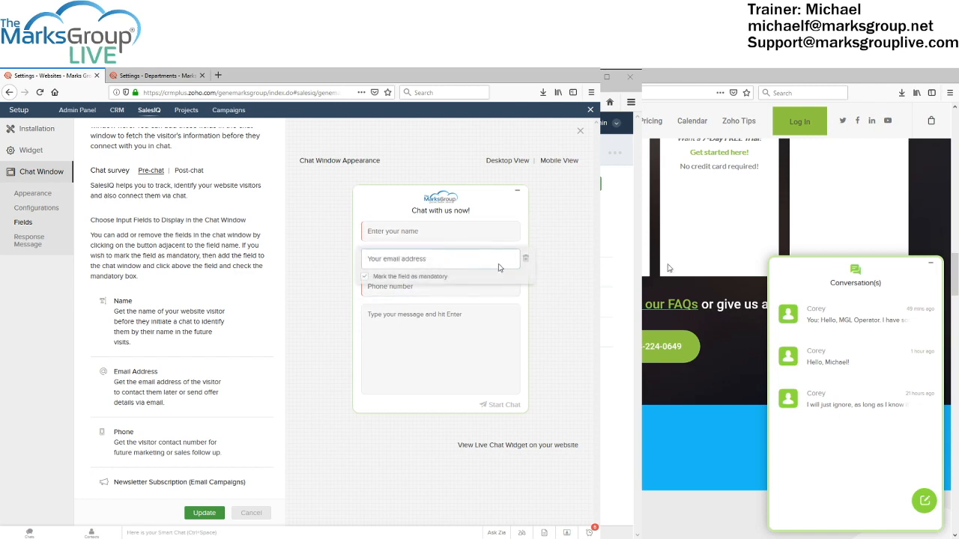
left_click(527, 289)
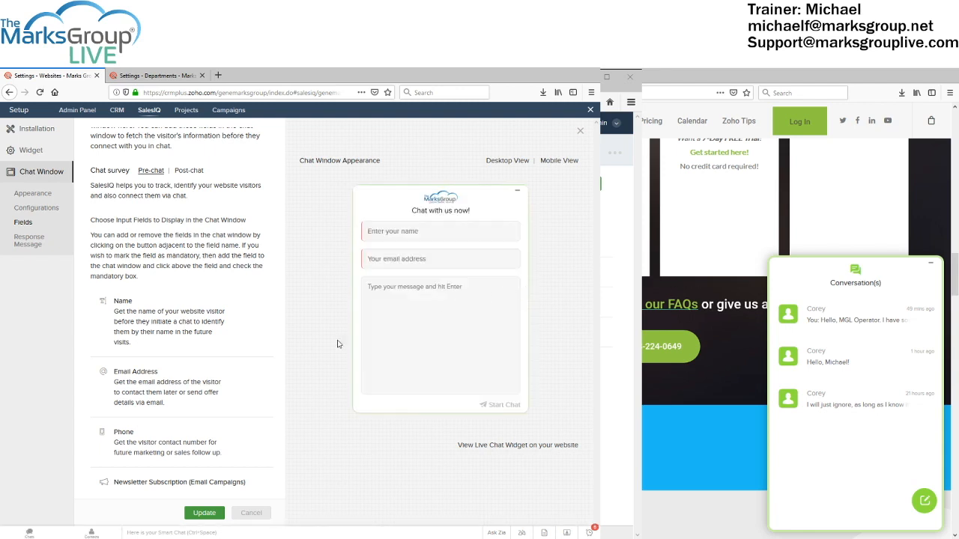
Cancel the Newsletter Subscription dialog and switch to Auto Response Message, discarding unsaved field changes
scroll(195, 403, "down", 1)
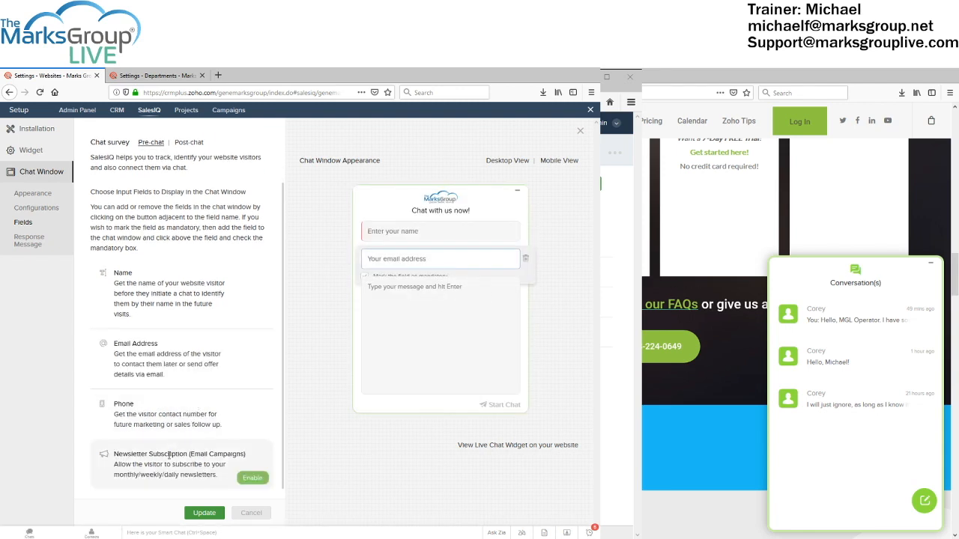
left_click(247, 479)
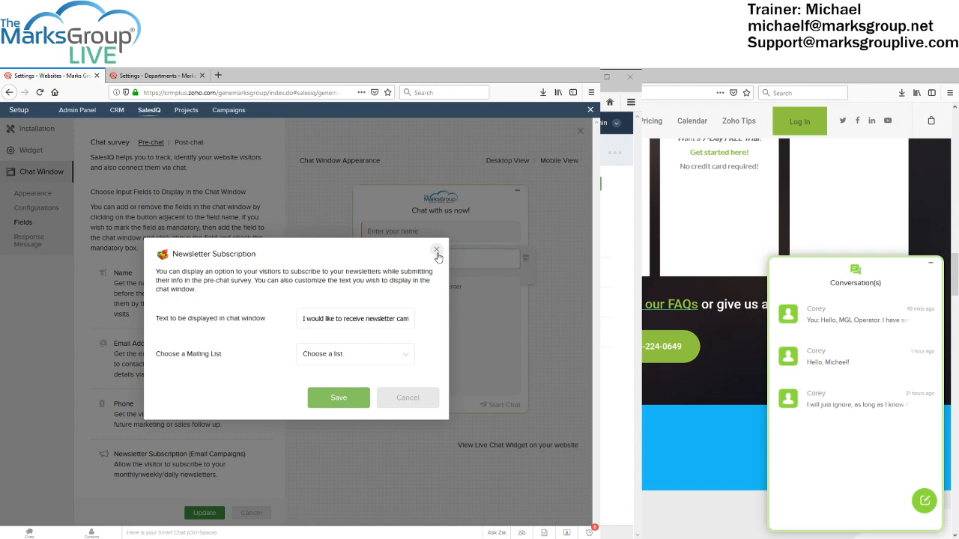
left_click(424, 397)
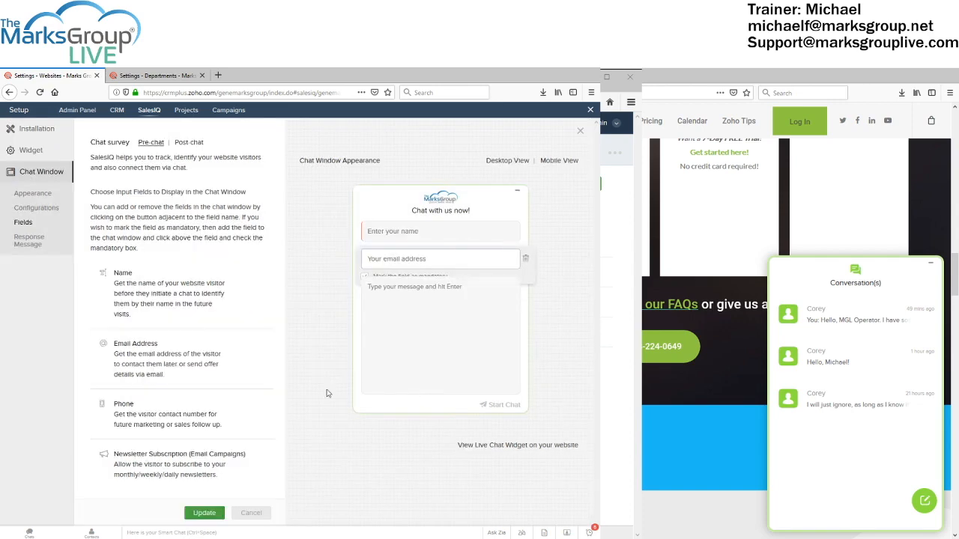
left_click(25, 241)
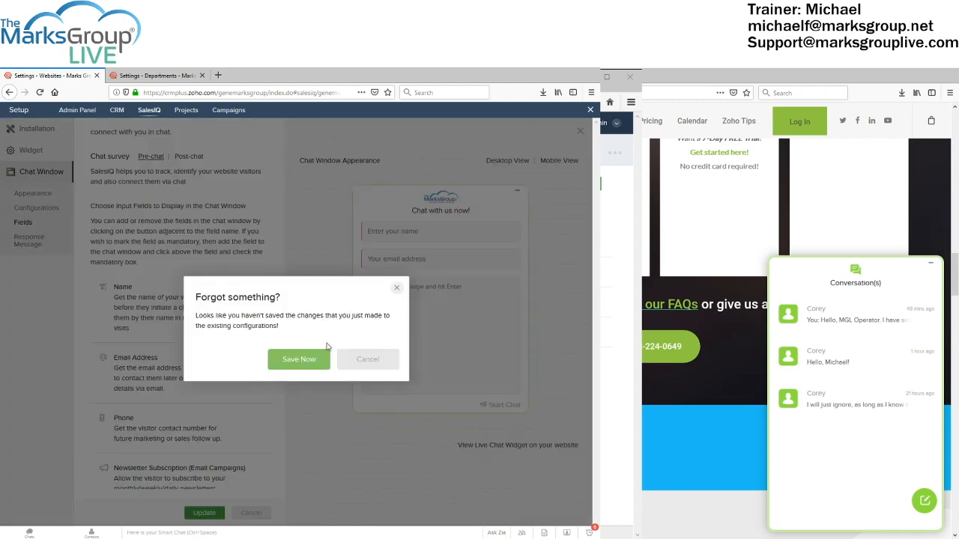
left_click(350, 363)
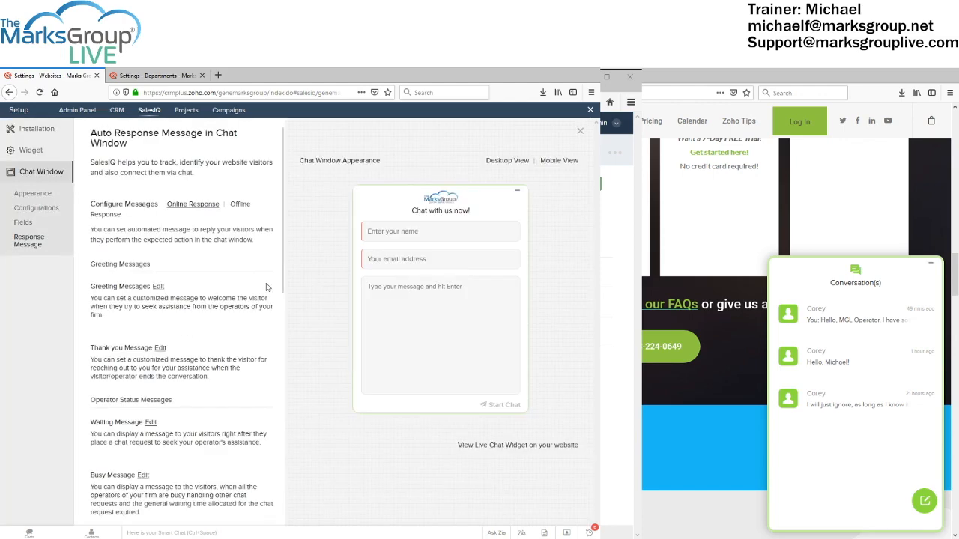
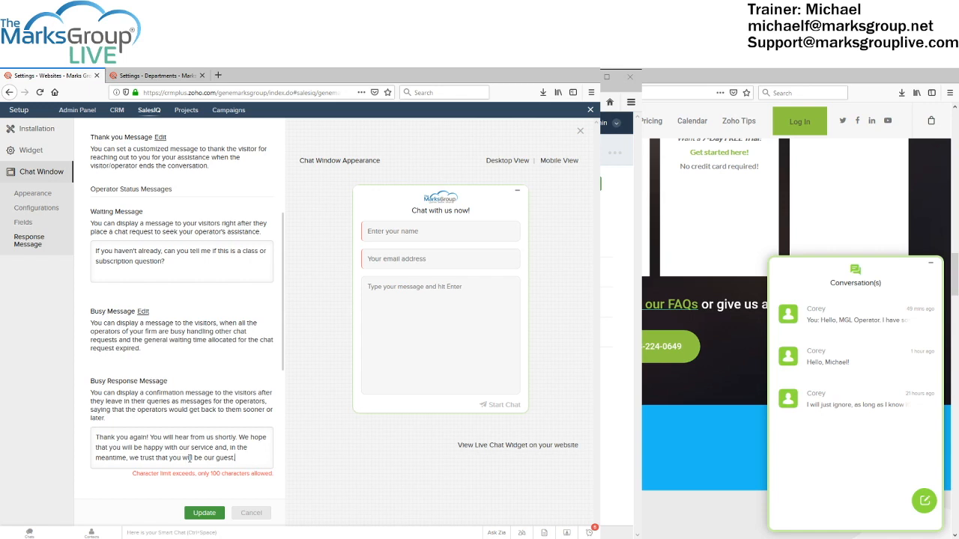
Trim the Busy Response Message text, then cancel the edit so it stays unchanged
key("BackSpace")
key("BackSpace")
key("BackSpace")
key("BackSpace")
key("BackSpace")
key("BackSpace")
key("BackSpace")
key("BackSpace")
key("BackSpace")
key("BackSpace")
key("BackSpace")
key("BackSpace")
key("BackSpace")
key("BackSpace")
key("BackSpace")
key("BackSpace")
key("BackSpace")
key("BackSpace")
key("BackSpace")
key("BackSpace")
key("BackSpace")
key("BackSpace")
key("BackSpace")
key("BackSpace")
key("BackSpace")
key("BackSpace")
key("BackSpace")
key("BackSpace")
key("BackSpace")
key("BackSpace")
key("BackSpace")
key("BackSpace")
key("BackSpace")
key("BackSpace")
key("BackSpace")
key("BackSpace")
key("BackSpace")
key("BackSpace")
key("BackSpace")
key("BackSpace")
key("BackSpace")
key("BackSpace")
key("BackSpace")
key("BackSpace")
key("BackSpace")
key("BackSpace")
key("BackSpace")
key("BackSpace")
key("BackSpace")
key("BackSpace")
key("BackSpace")
key("BackSpace")
key("BackSpace")
key("BackSpace")
key("BackSpace")
key("BackSpace")
key("BackSpace")
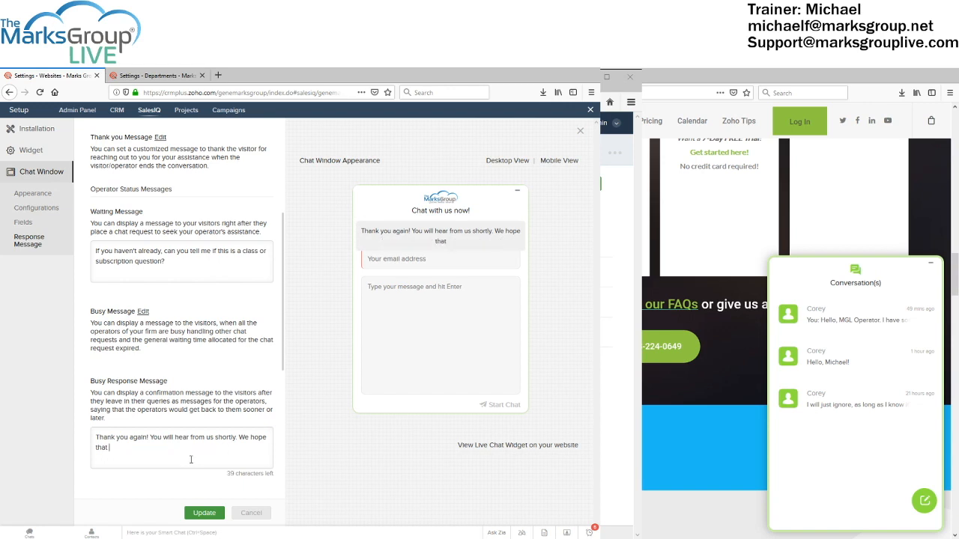
left_click(252, 514)
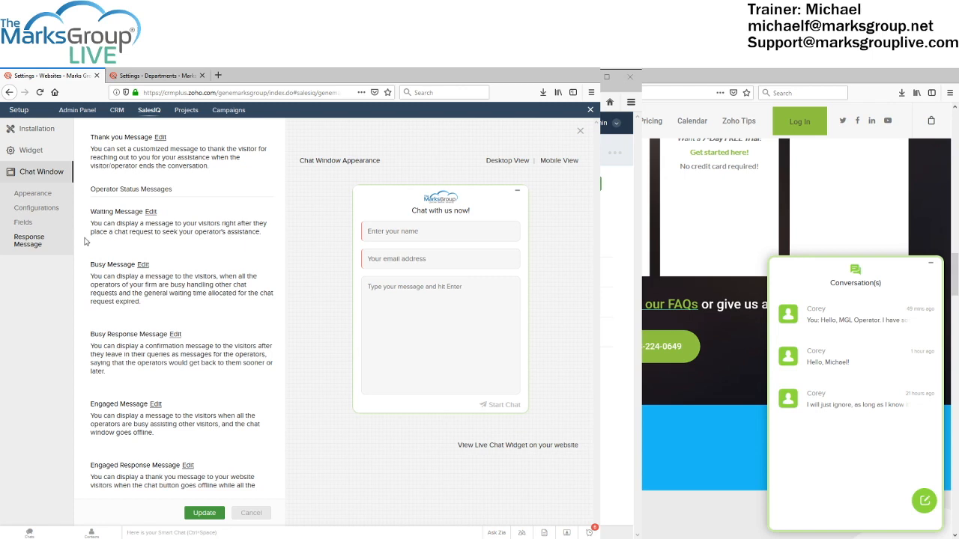
Scroll the response messages and switch to the Departments settings window
scroll(145, 257, "down", 1)
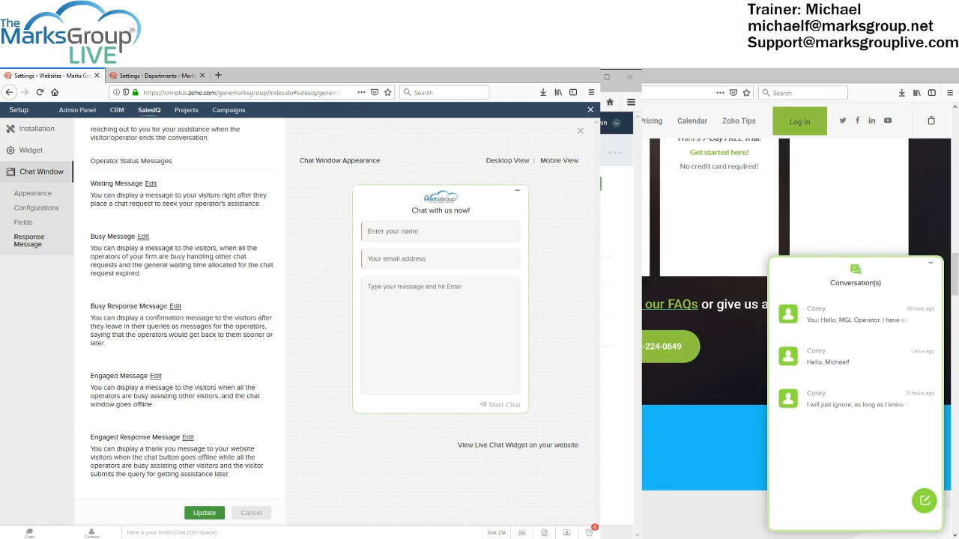
key("alt+Tab")
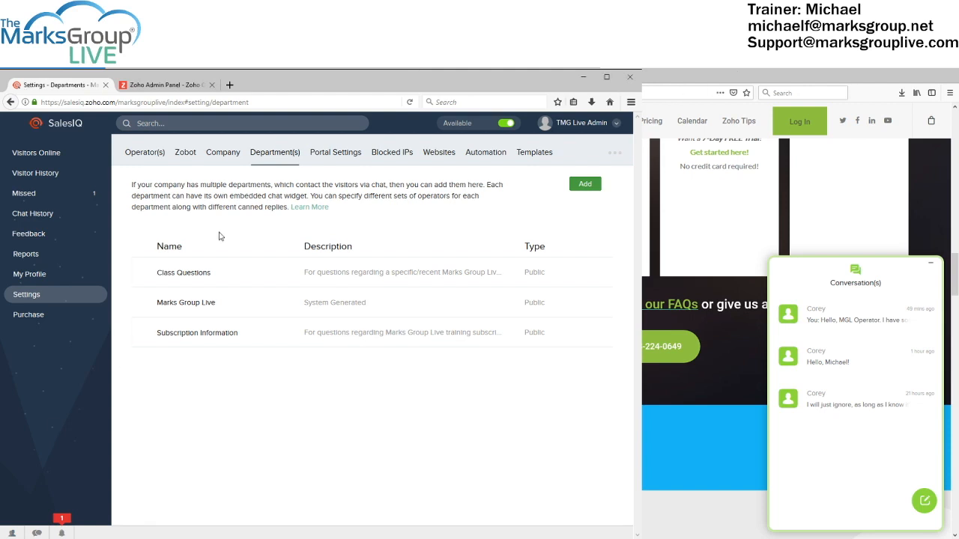
Toggle operator status to Busy and back to Available, then return to Chat Window settings
left_click(503, 126)
left_click(503, 126)
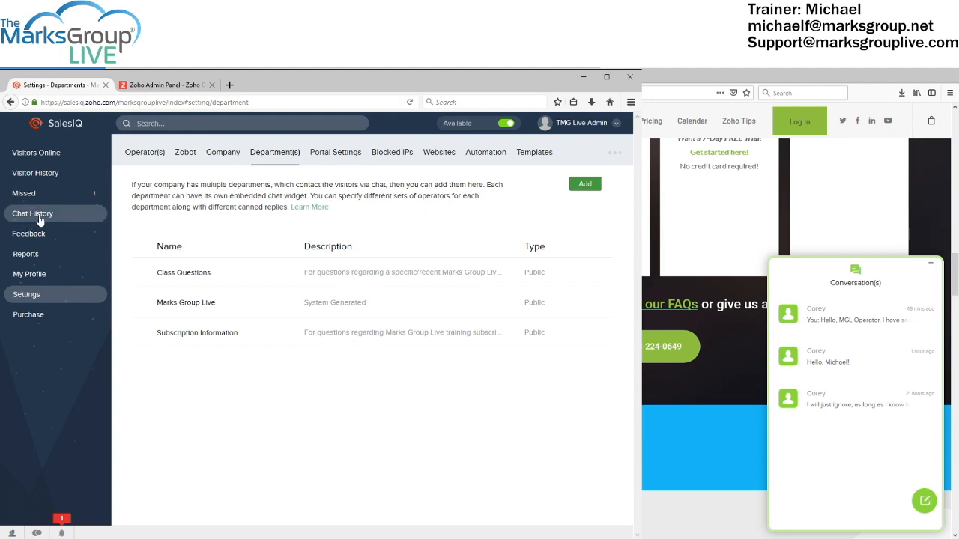
left_click(50, 155)
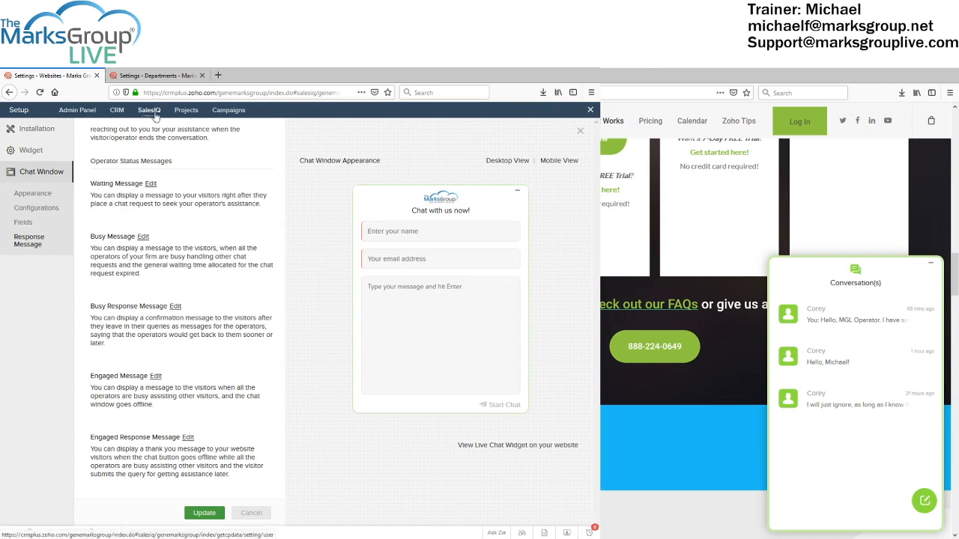
Close the chat window settings and leave without saving the changes
left_click(590, 111)
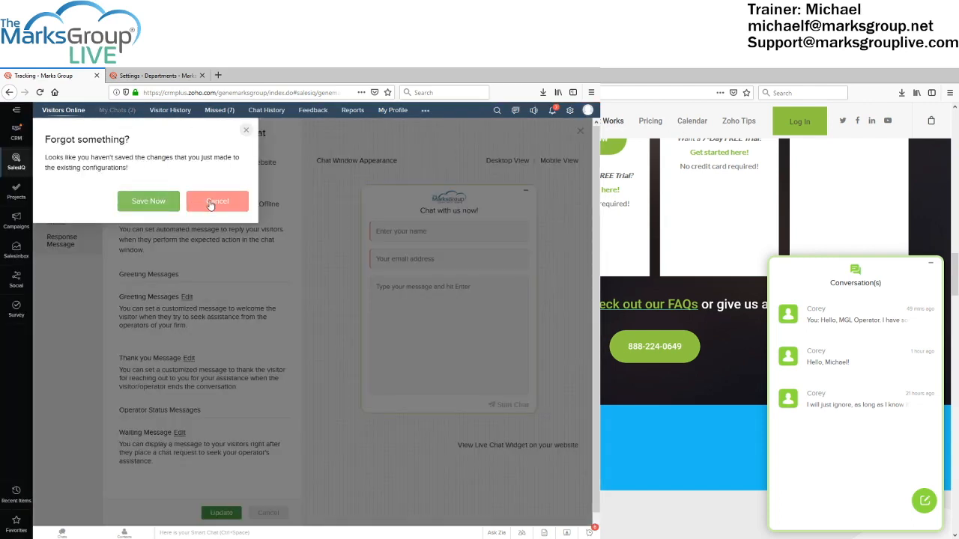
left_click(211, 202)
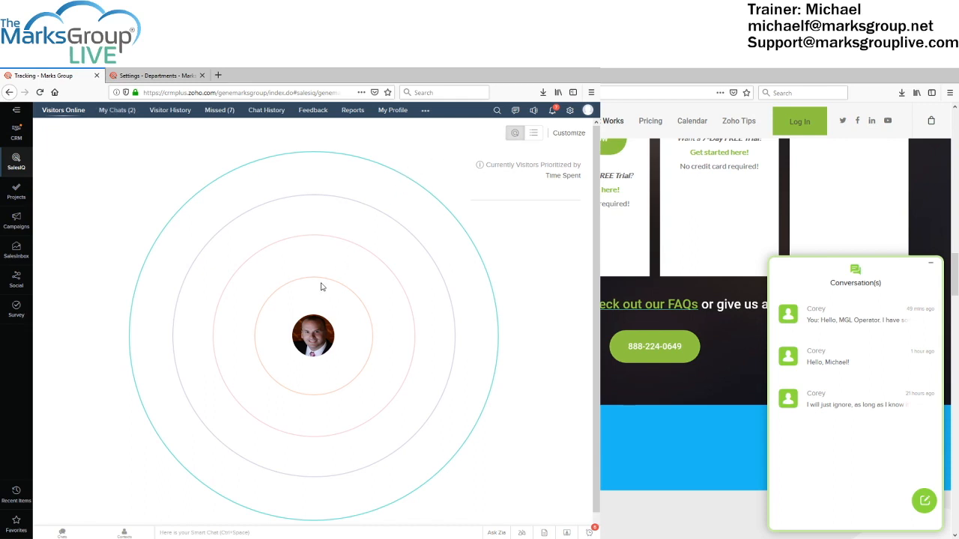
Show Visitors Online as a list, then go to My Chats to review chat #252
left_click(535, 137)
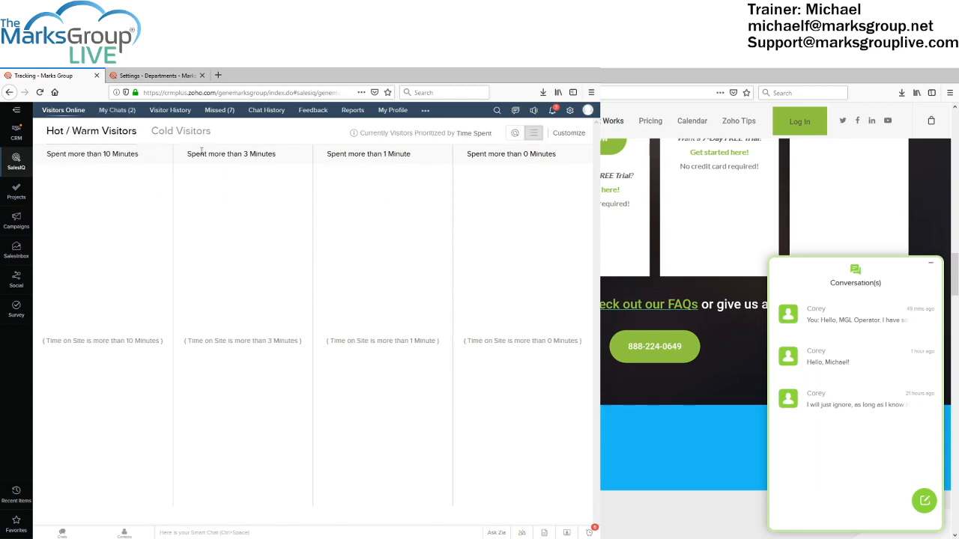
left_click(120, 114)
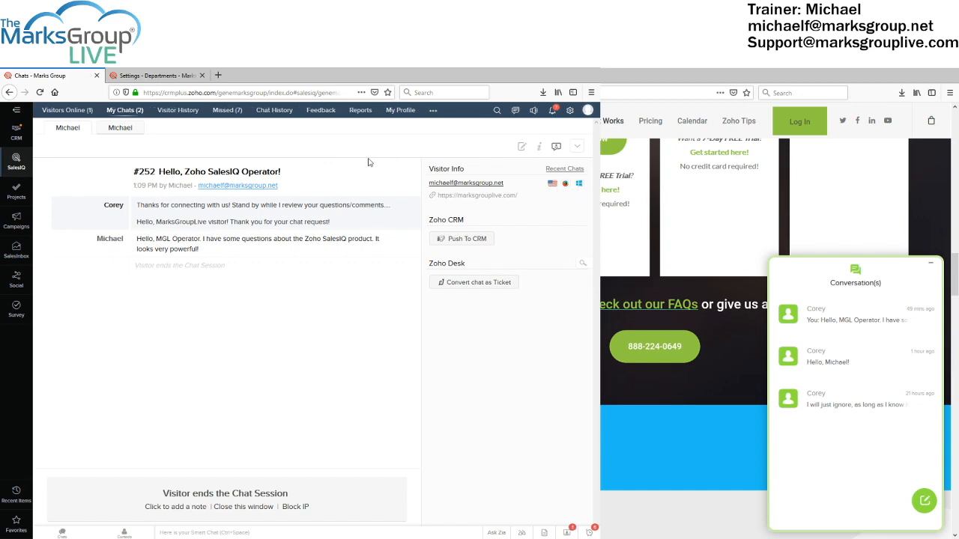
Open Visitor History with its All Visitors and Returning Visitors lists
left_click(180, 111)
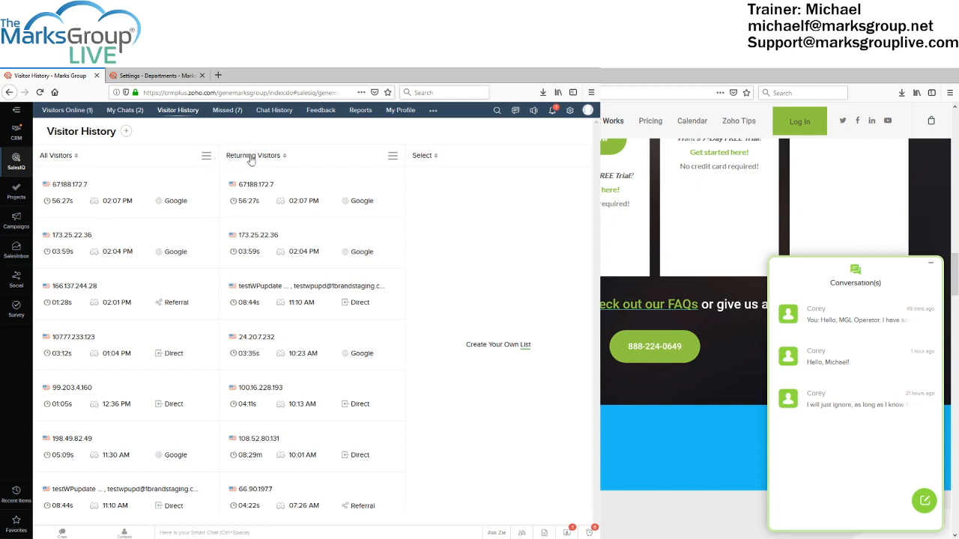
Check the All Visitors list filter and its export options, then dismiss them
left_click(74, 156)
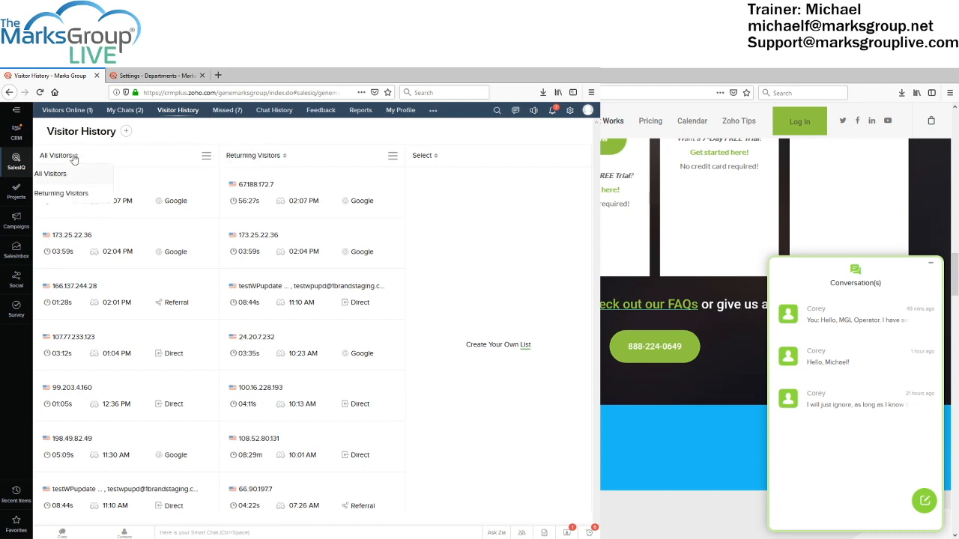
left_click(207, 156)
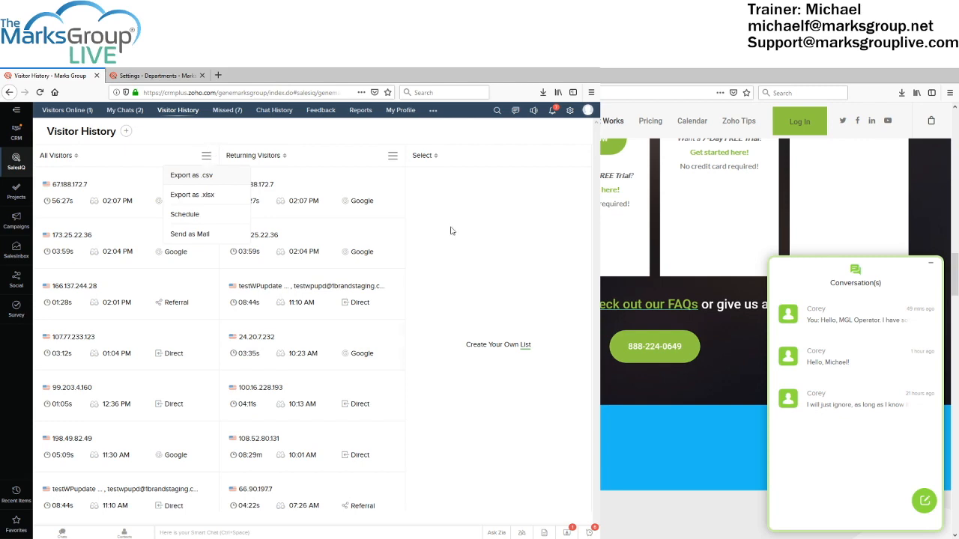
left_click(493, 257)
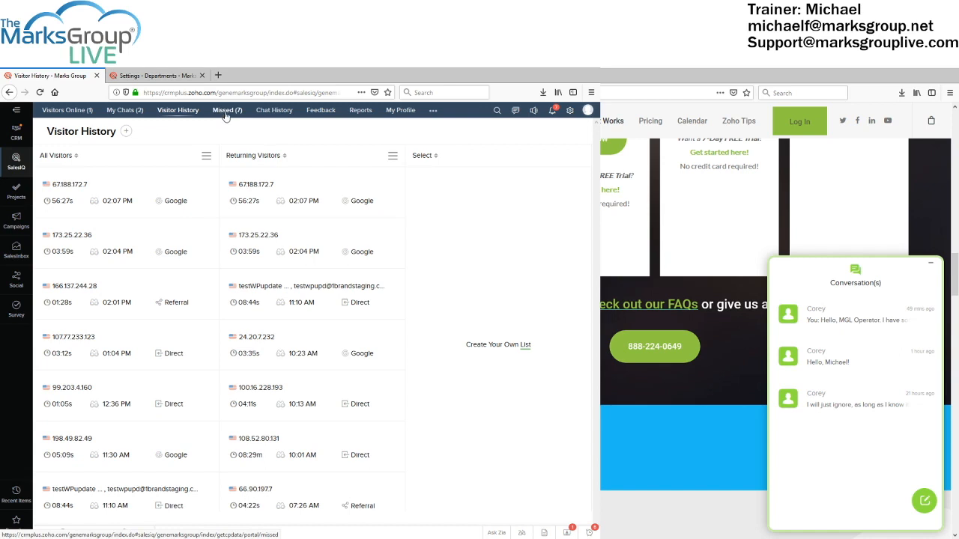
View the visitor Feedback page, then the Reports Overview charts for Today
left_click(320, 112)
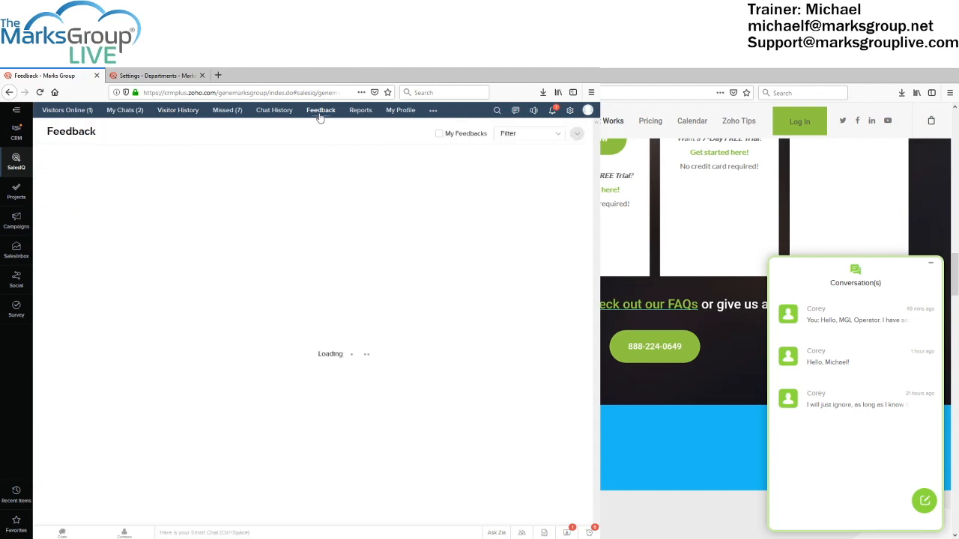
left_click(359, 110)
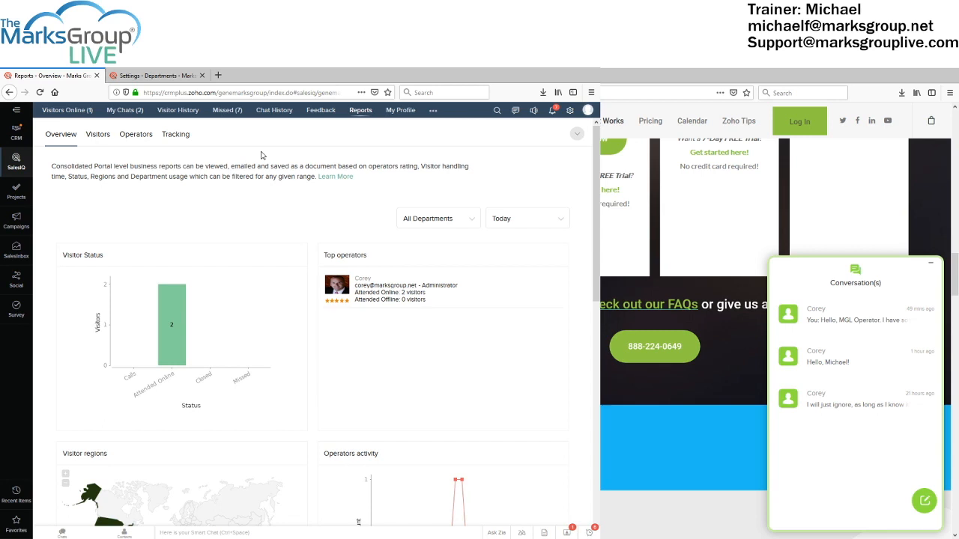
Switch Visitors Online to the radar view and inspect, then close, visitor 484849's details
left_click(72, 112)
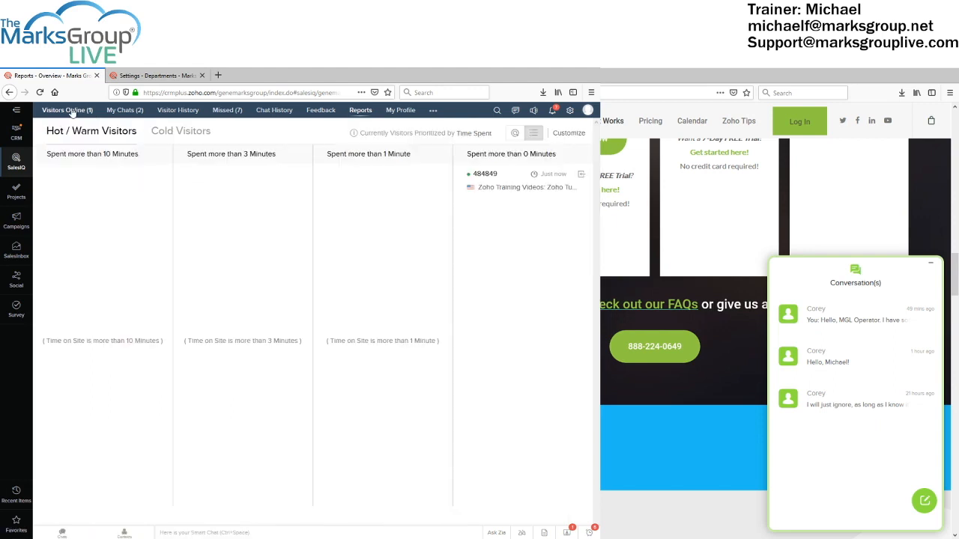
left_click(516, 135)
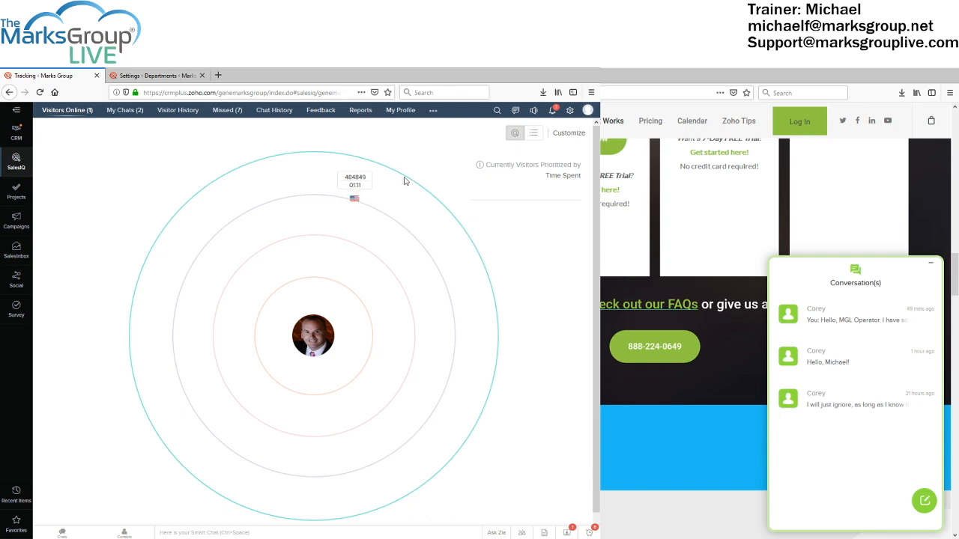
left_click(355, 201)
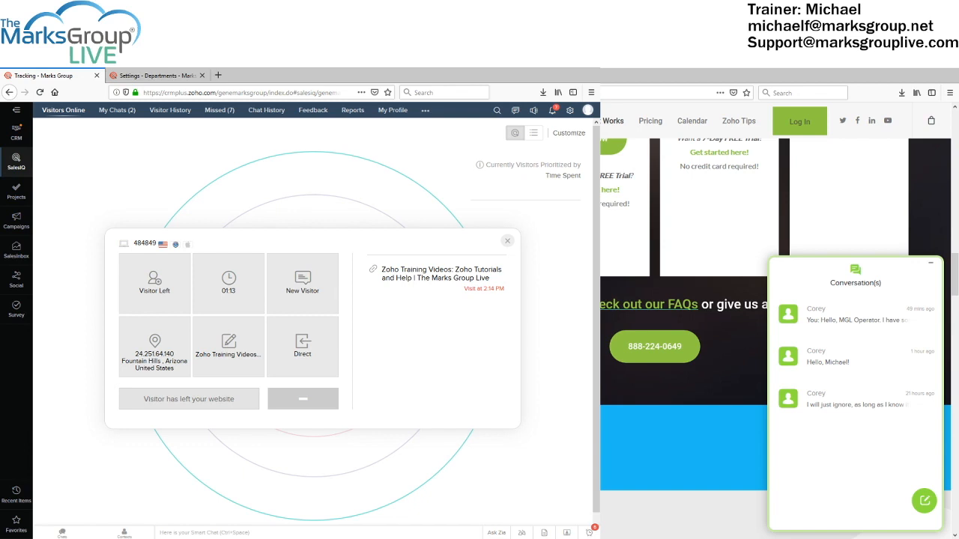
left_click(255, 195)
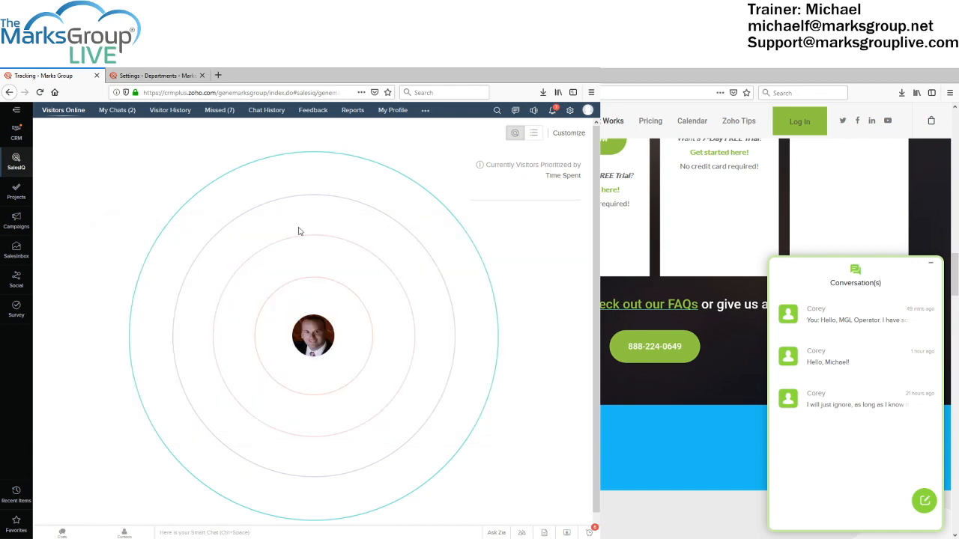